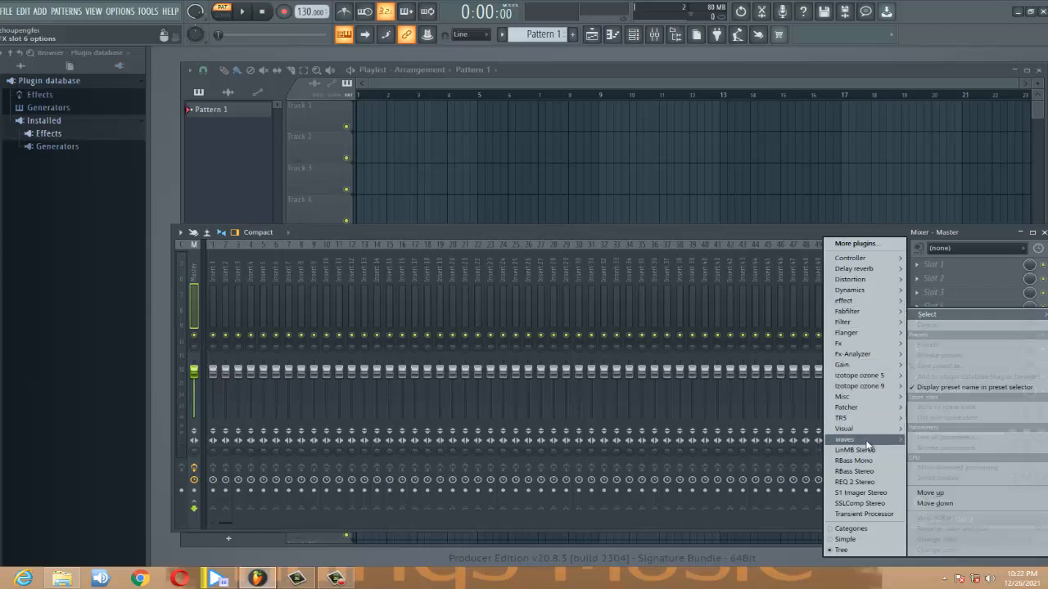
Examine the plugin categories and their effects offered for the empty effect slots of the master mixer track
{"action": "mouse_move", "coordinate": [783, 441]}
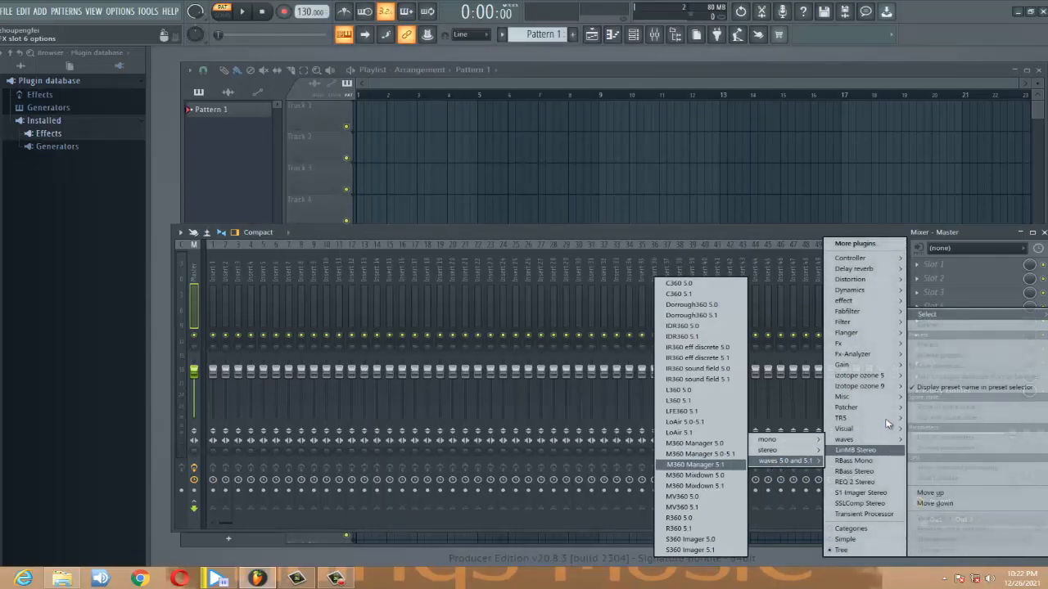
{"action": "mouse_move", "coordinate": [874, 390]}
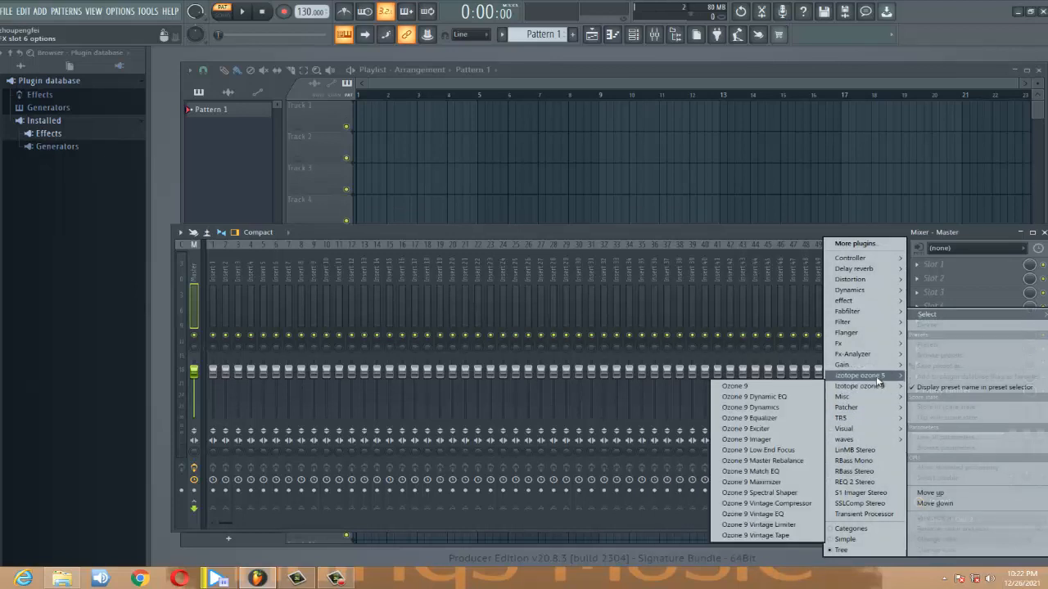
{"action": "mouse_move", "coordinate": [867, 420]}
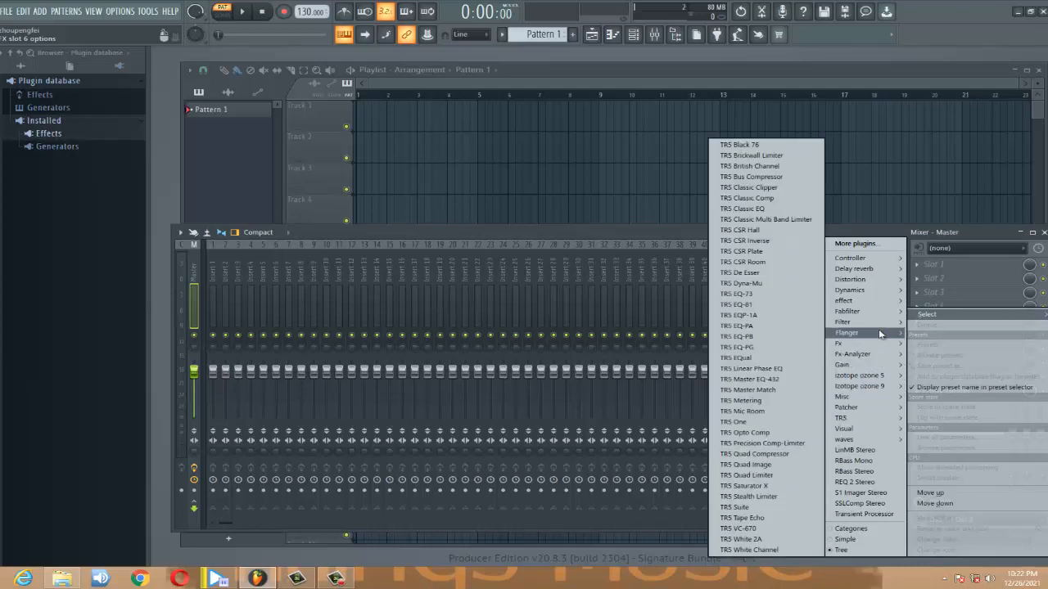
{"action": "mouse_move", "coordinate": [877, 317]}
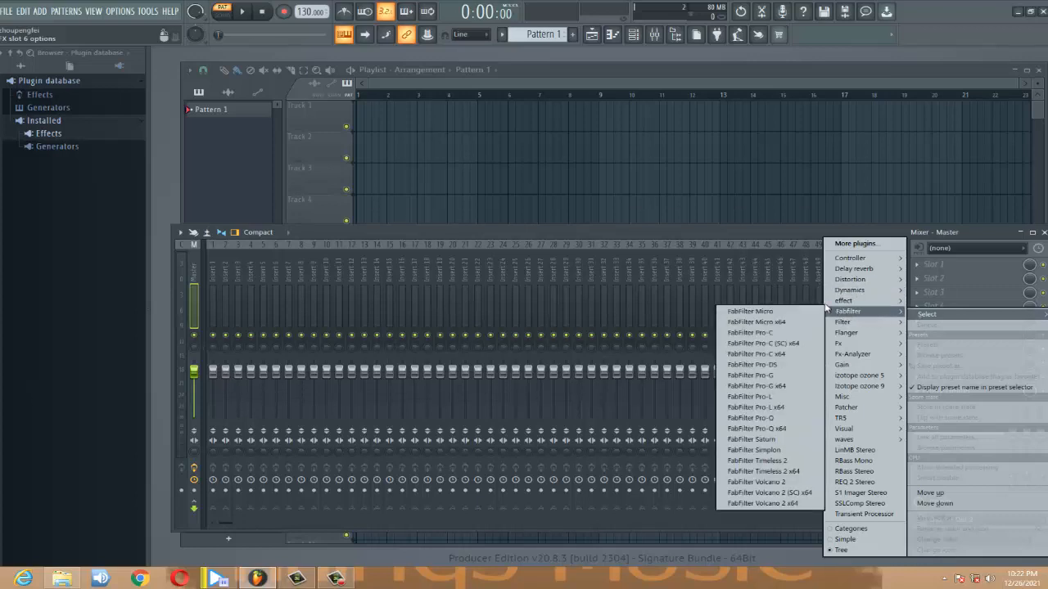
{"action": "left_click", "coordinate": [782, 301]}
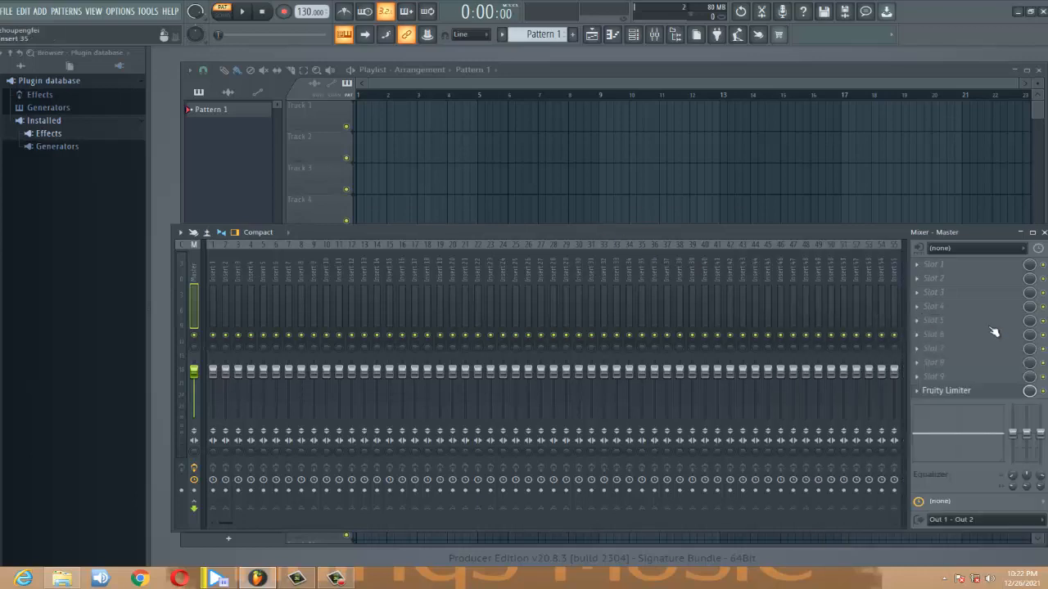
{"action": "left_click", "coordinate": [944, 279]}
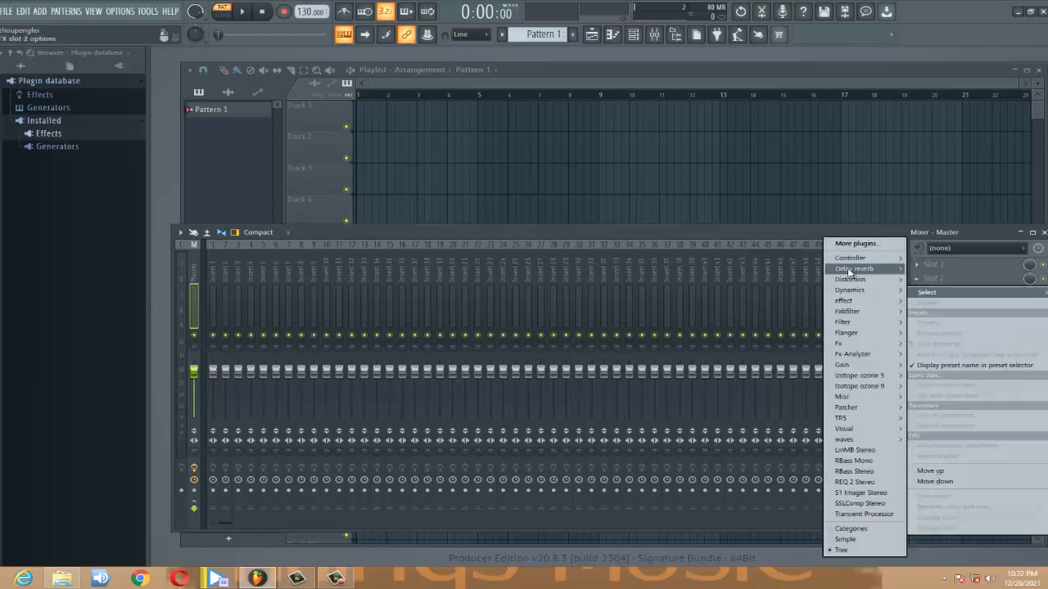
{"action": "left_click", "coordinate": [747, 230]}
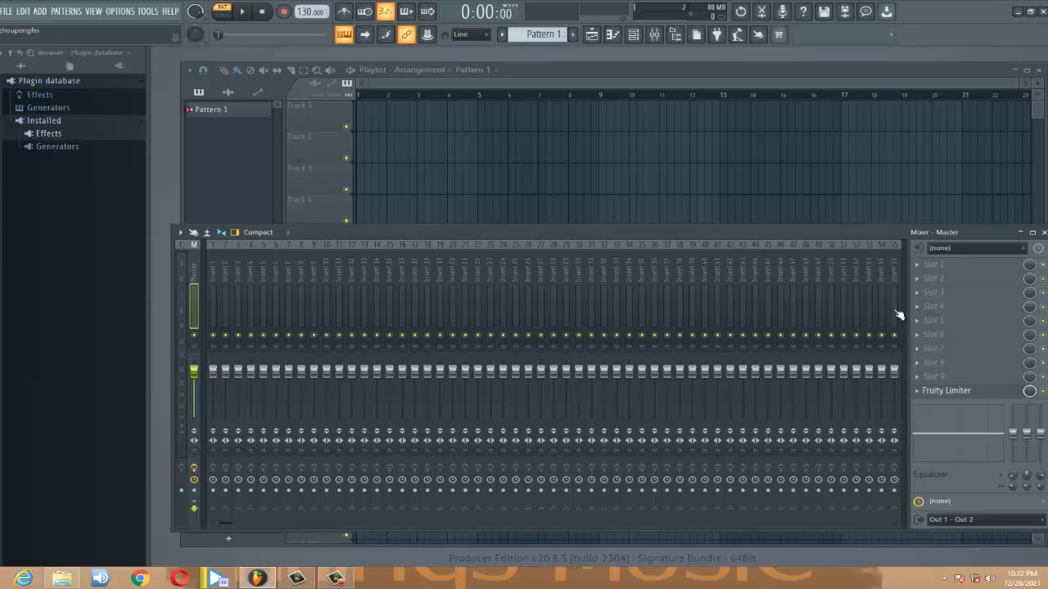
Delete Fruity Limiter from the last effect slot of the master mixer track
{"action": "left_click", "coordinate": [918, 392]}
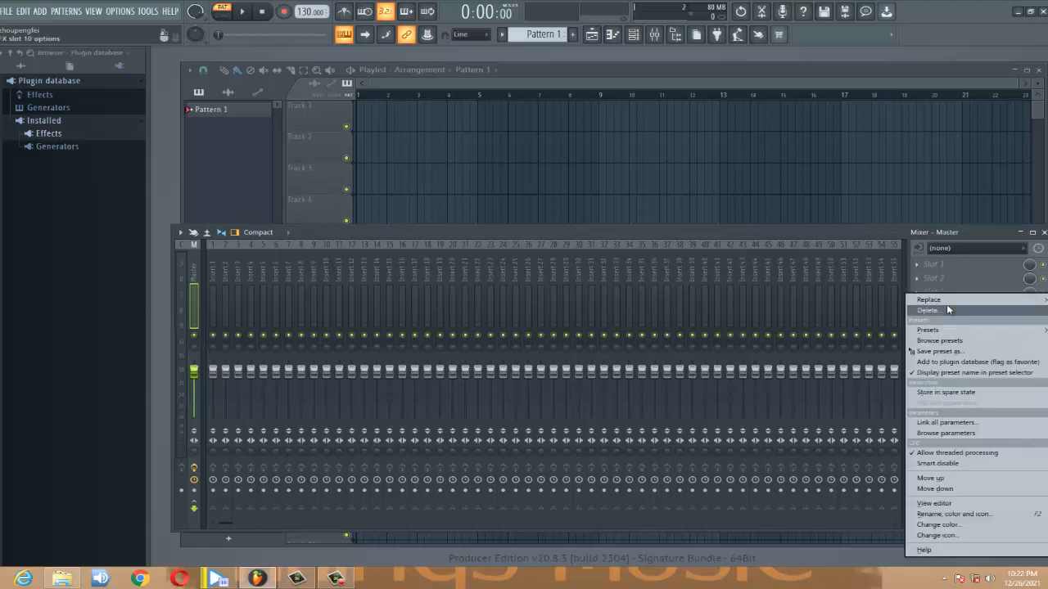
{"action": "left_click", "coordinate": [948, 310]}
{"action": "left_click", "coordinate": [586, 327]}
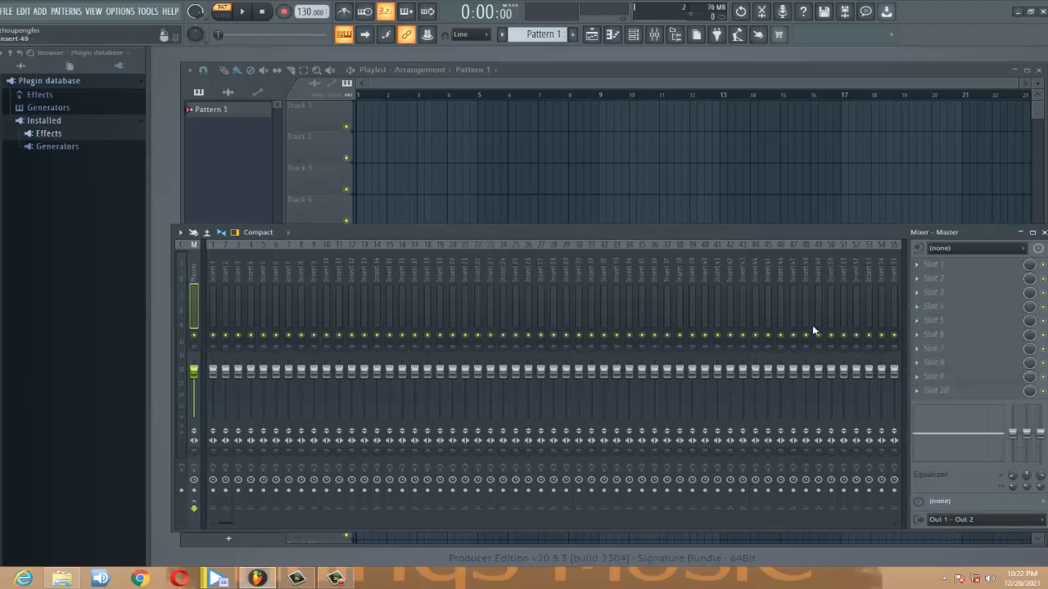
Set the effect slot's plugin list to the Categories view and bring up the list for slot 4
{"action": "left_click", "coordinate": [929, 293]}
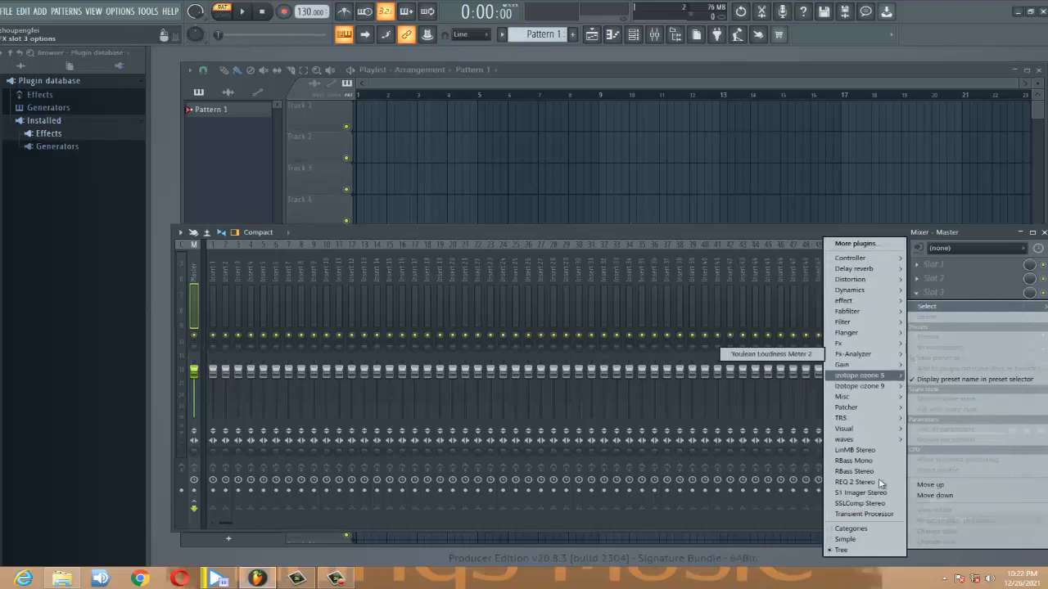
{"action": "left_click", "coordinate": [853, 530]}
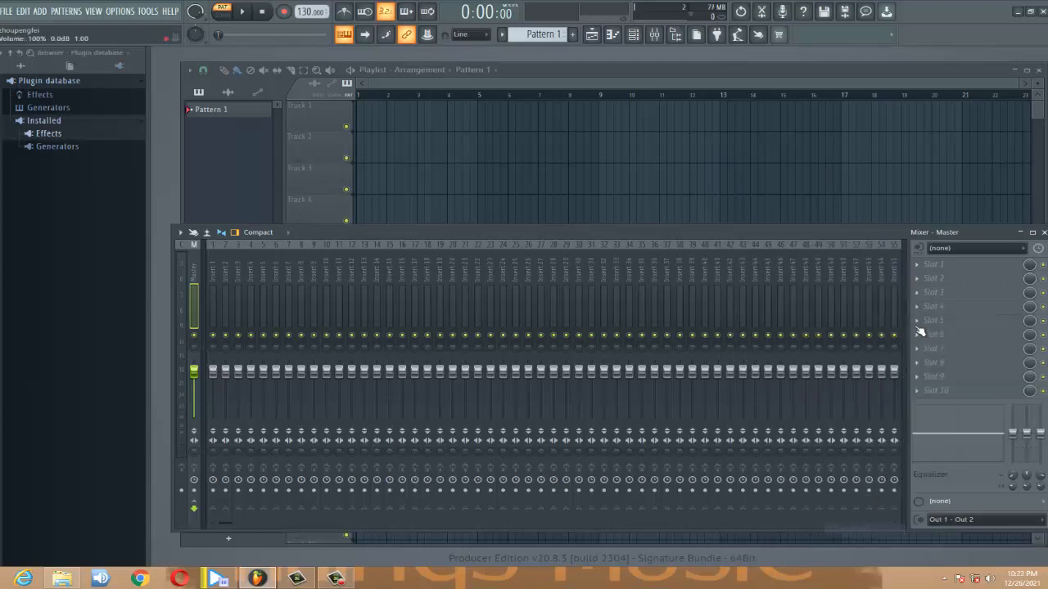
{"action": "left_click", "coordinate": [947, 308]}
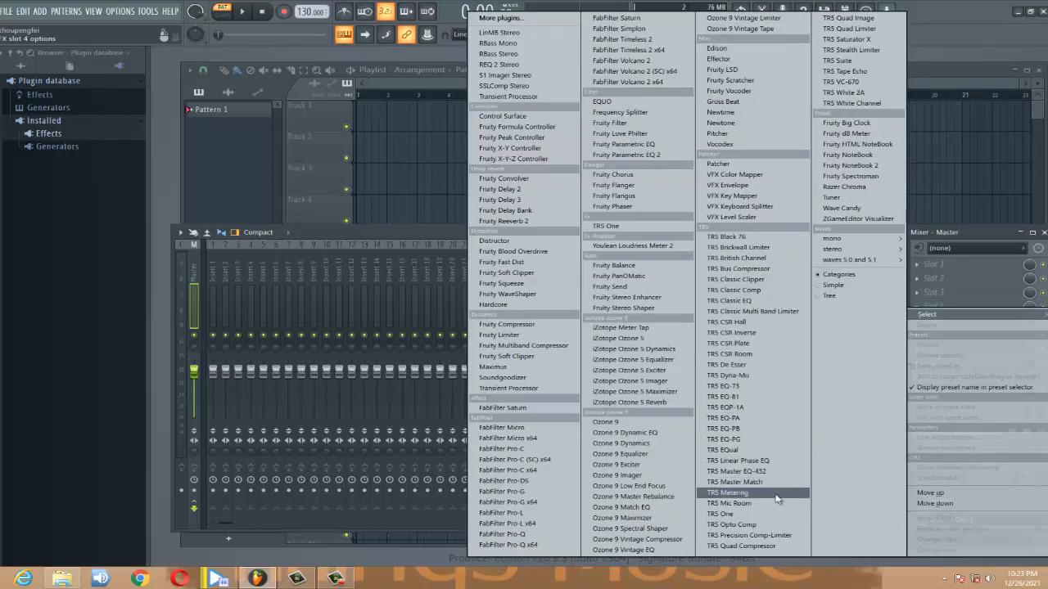
{"action": "mouse_move", "coordinate": [857, 238]}
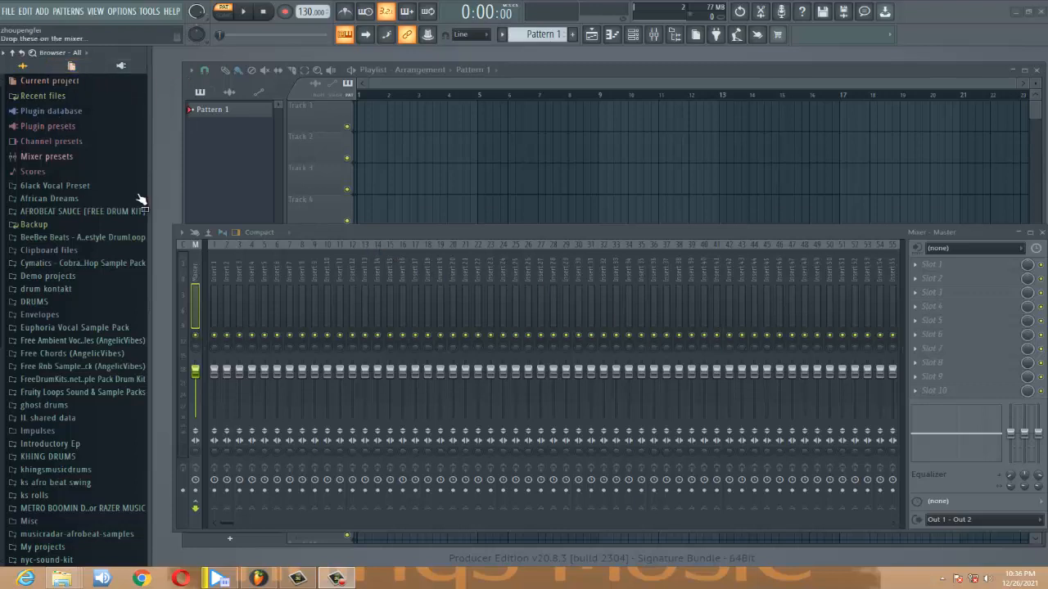
Show the plugin database in the browser and expand its Installed folder
{"action": "left_click", "coordinate": [124, 67]}
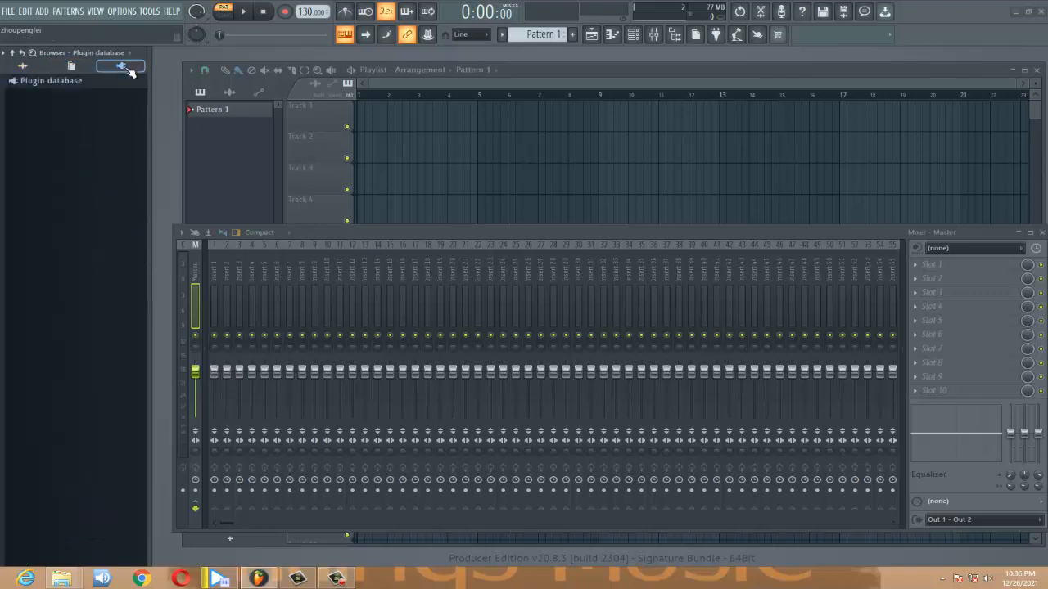
{"action": "left_click", "coordinate": [37, 82]}
{"action": "left_click", "coordinate": [46, 121]}
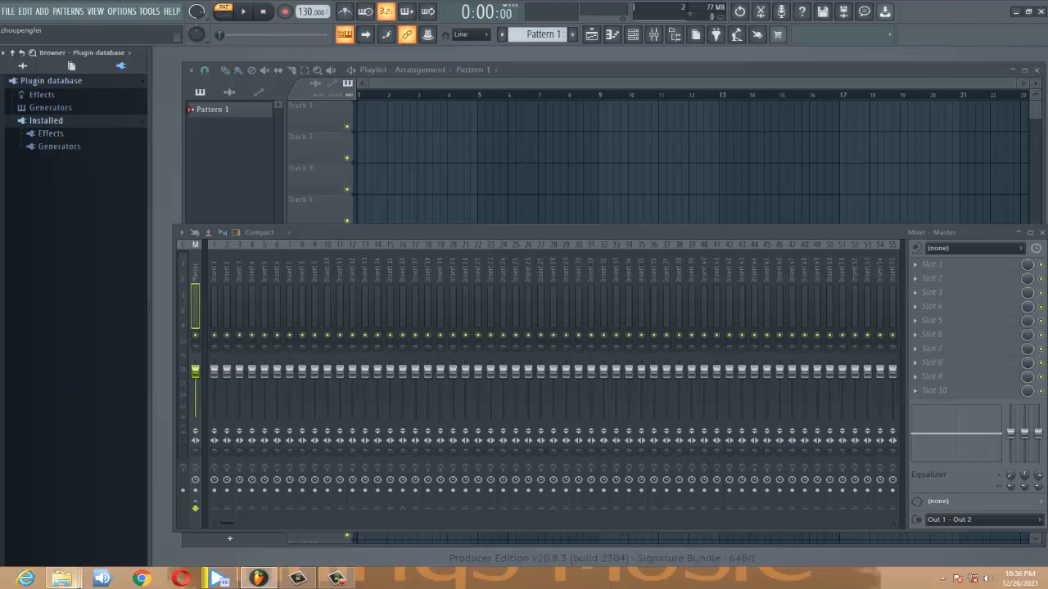
Switch to the File Explorer window showing the Effects folder of the plugin database
{"action": "mouse_move", "coordinate": [80, 583]}
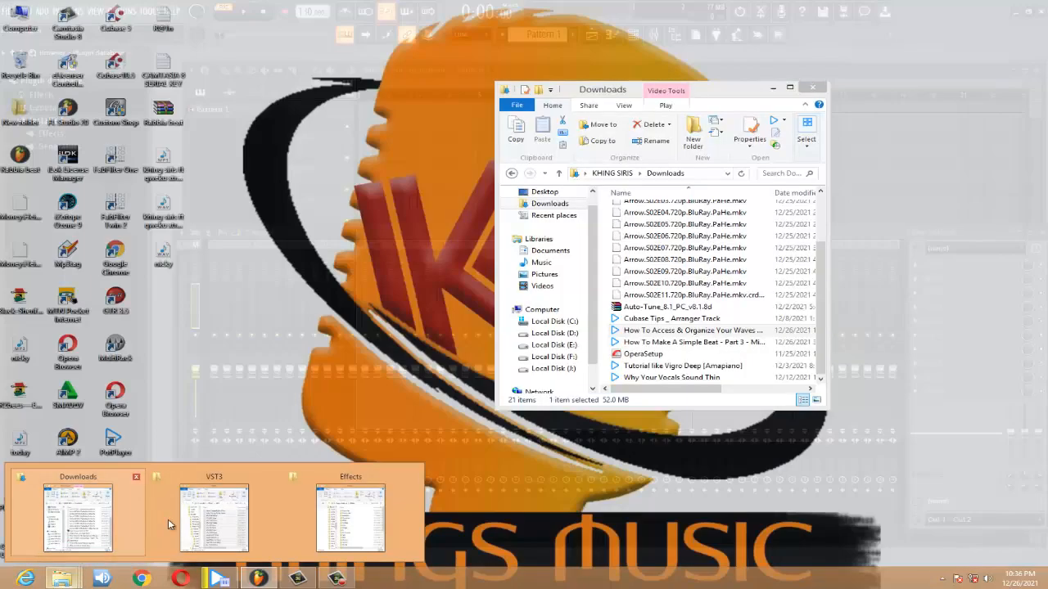
{"action": "mouse_move", "coordinate": [195, 525]}
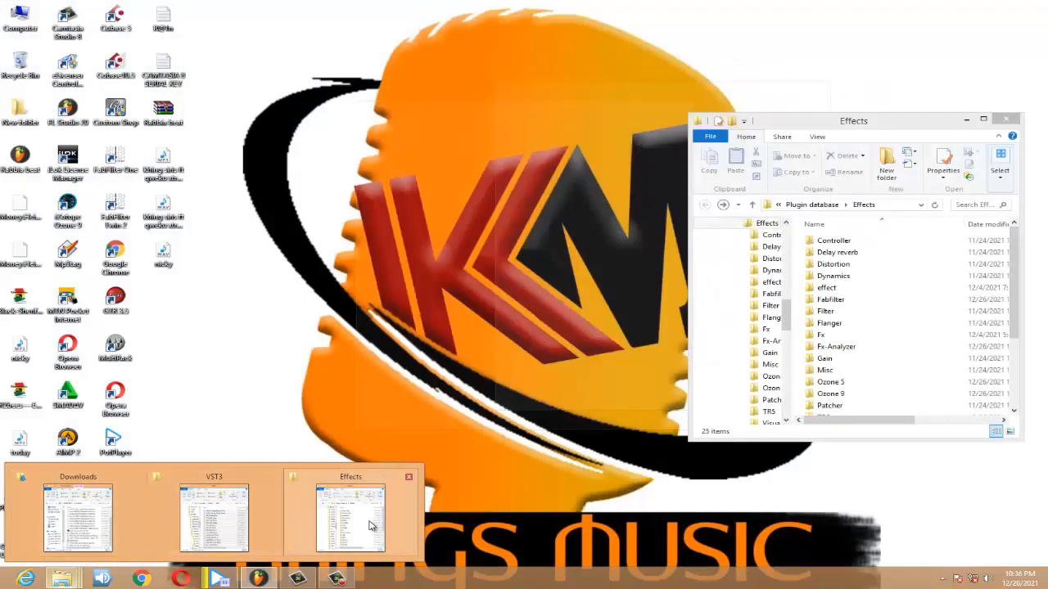
{"action": "left_click", "coordinate": [370, 525]}
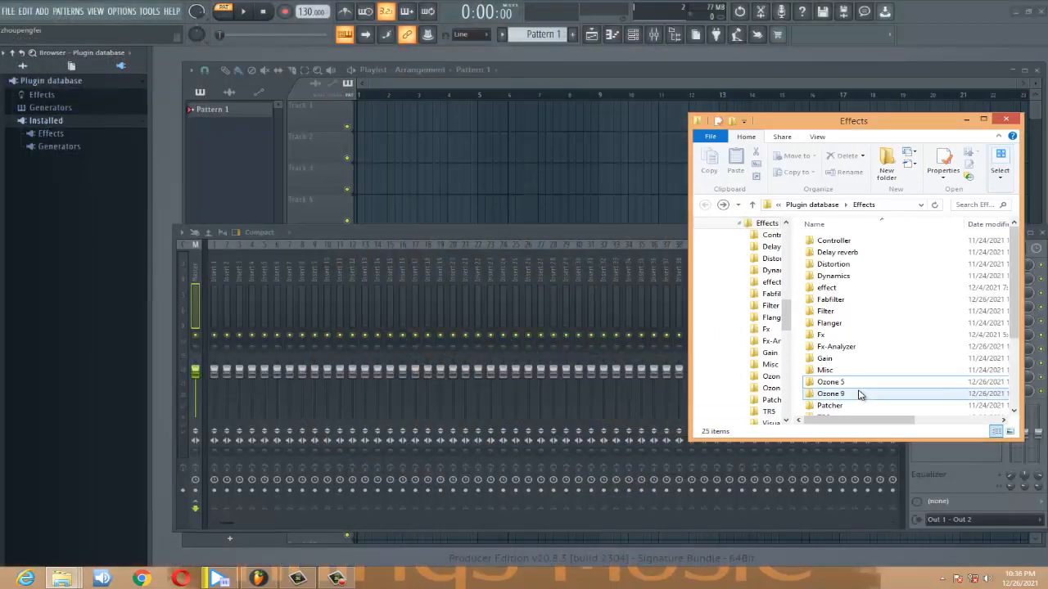
Delete the Ozone 5, Ozone 9, TR5, Fabfilter and waves folders from the Effects folder
{"action": "left_click", "coordinate": [847, 388]}
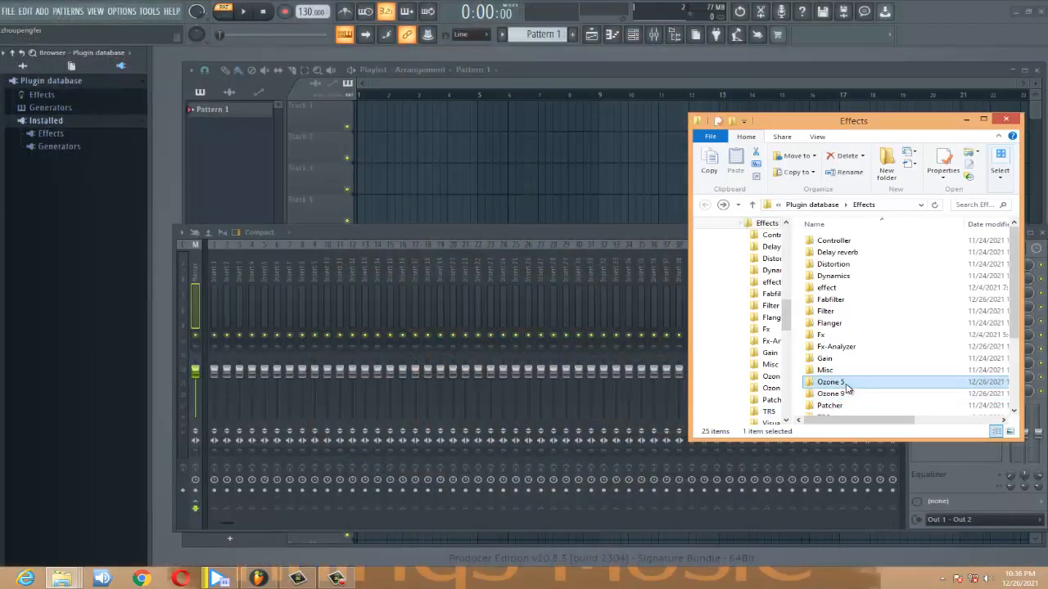
{"action": "key", "text": "Delete"}
{"action": "left_click", "coordinate": [845, 385]}
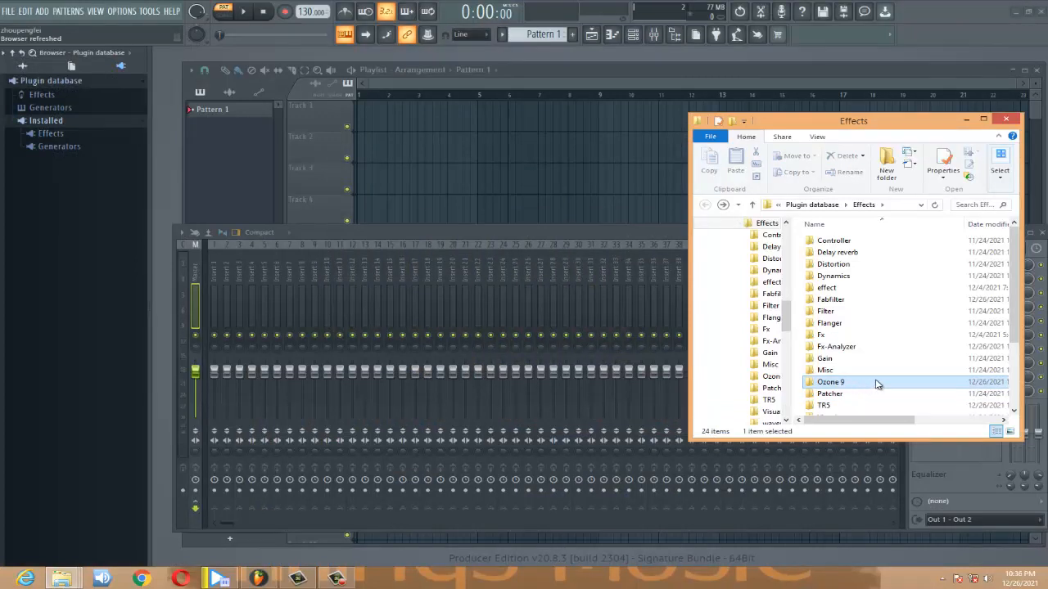
{"action": "key", "text": "Delete"}
{"action": "left_click", "coordinate": [827, 395]}
{"action": "key", "text": "Delete"}
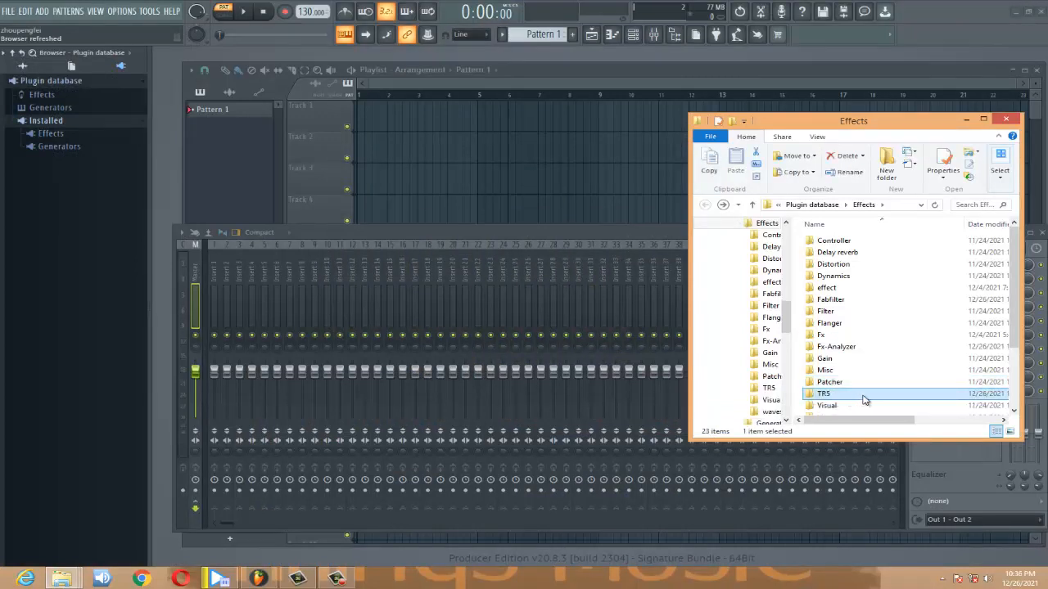
{"action": "left_click", "coordinate": [839, 303]}
{"action": "key", "text": "Delete"}
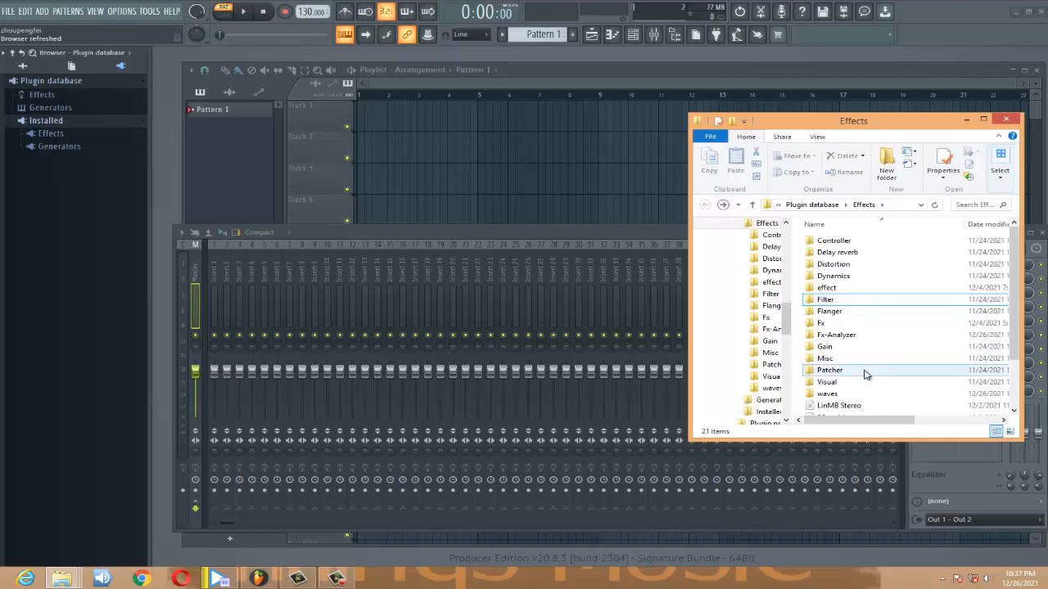
{"action": "left_click", "coordinate": [823, 393]}
{"action": "key", "text": "Delete"}
{"action": "left_click", "coordinate": [856, 385]}
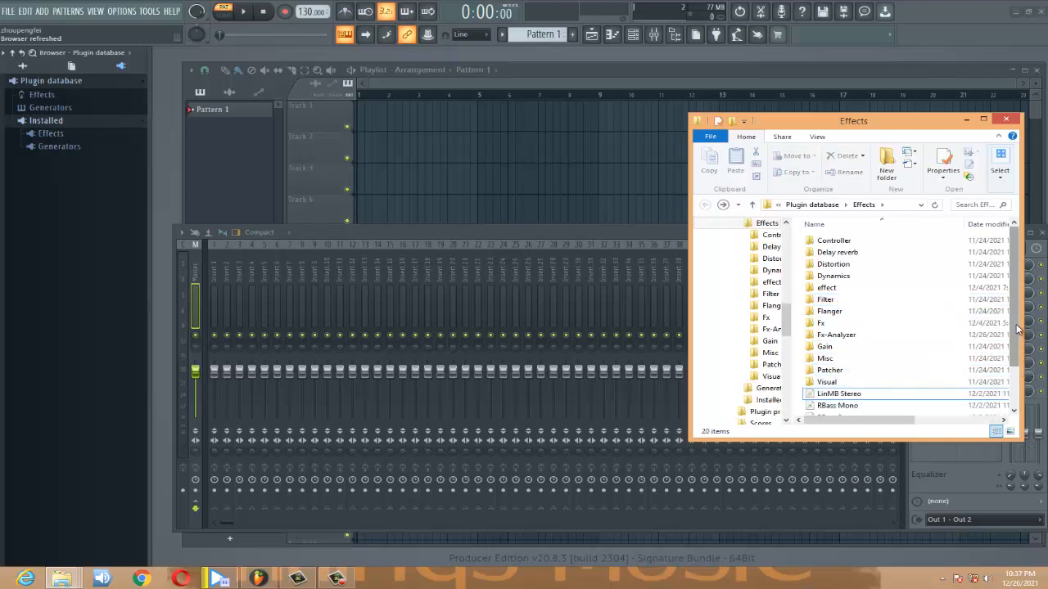
{"action": "left_click_drag", "start_coordinate": [1017, 327], "coordinate": [1031, 281]}
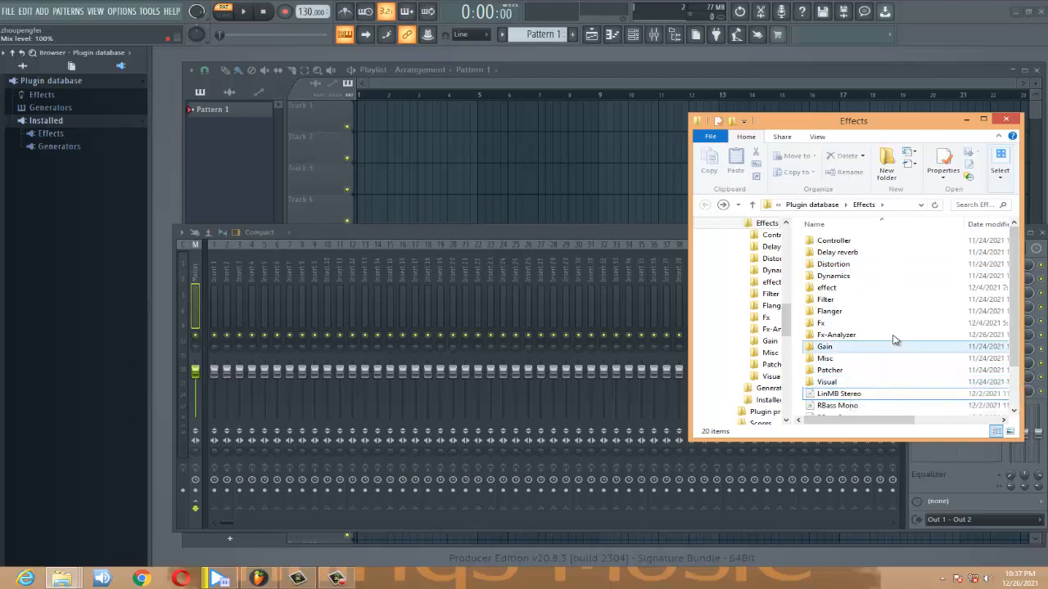
Close the Effects folder window and the remaining File Explorer windows
{"action": "left_click", "coordinate": [1012, 121]}
{"action": "mouse_move", "coordinate": [62, 582]}
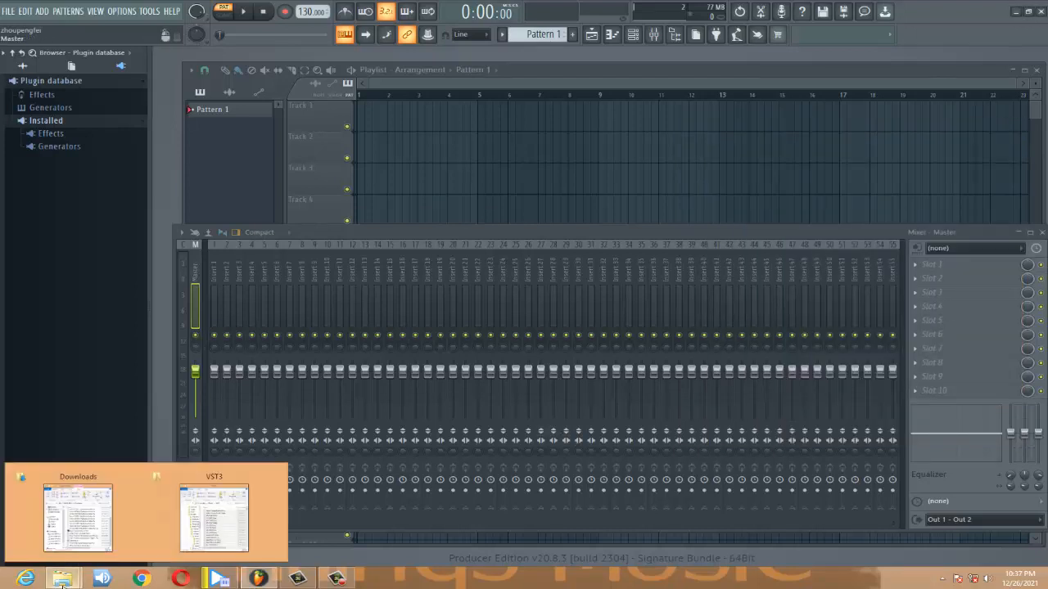
{"action": "left_click", "coordinate": [135, 480]}
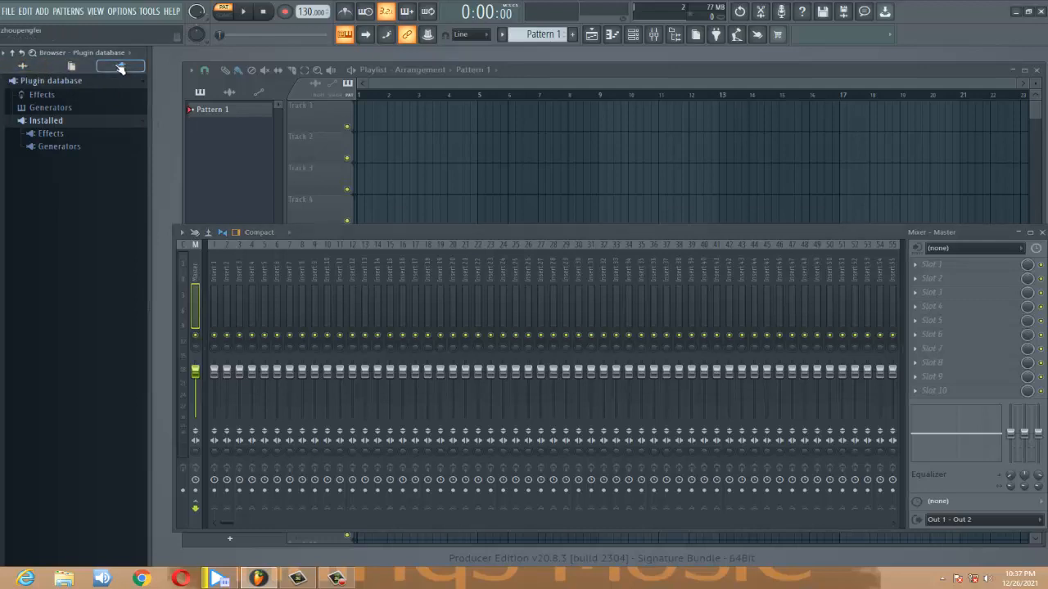
Expand the VST3 list under the installed effects and examine the plugins it contains
{"action": "left_click", "coordinate": [54, 134]}
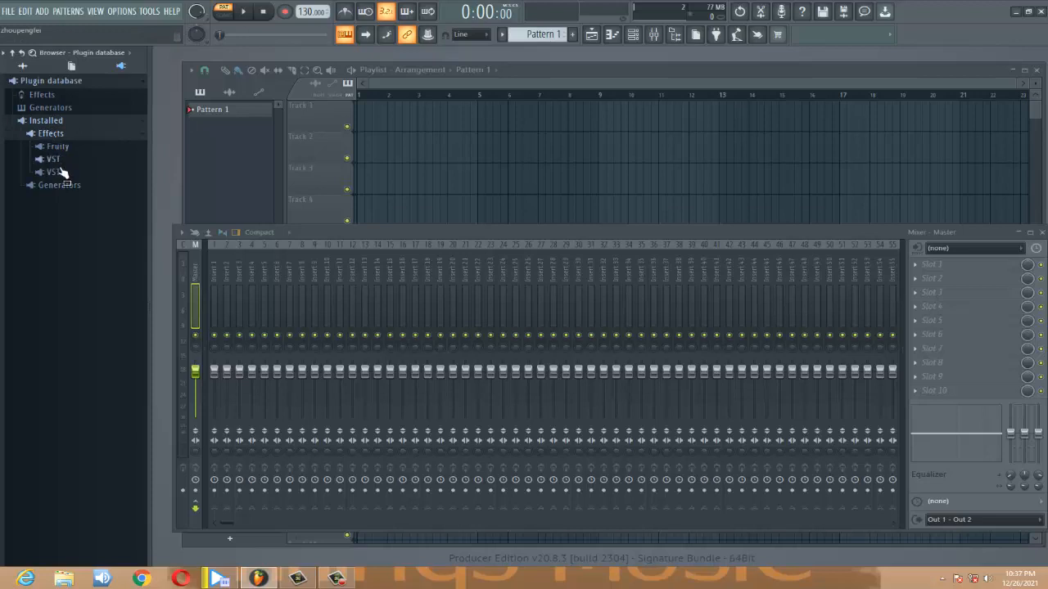
{"action": "left_click", "coordinate": [55, 172]}
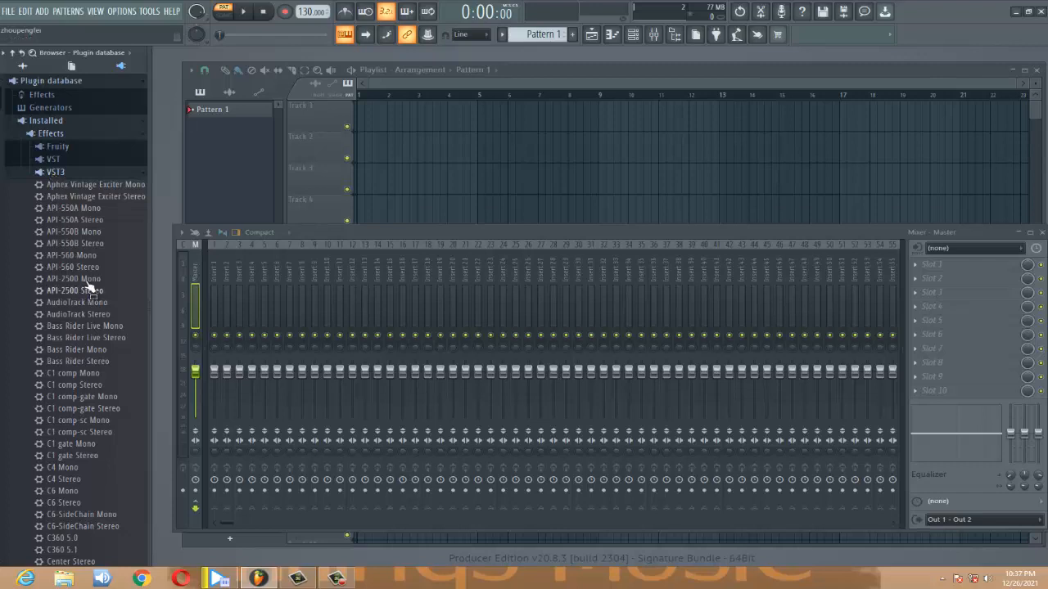
{"action": "scroll", "coordinate": [90, 286], "scroll_direction": "down", "scroll_amount": 1}
{"action": "scroll", "coordinate": [90, 287], "scroll_direction": "down", "scroll_amount": 20}
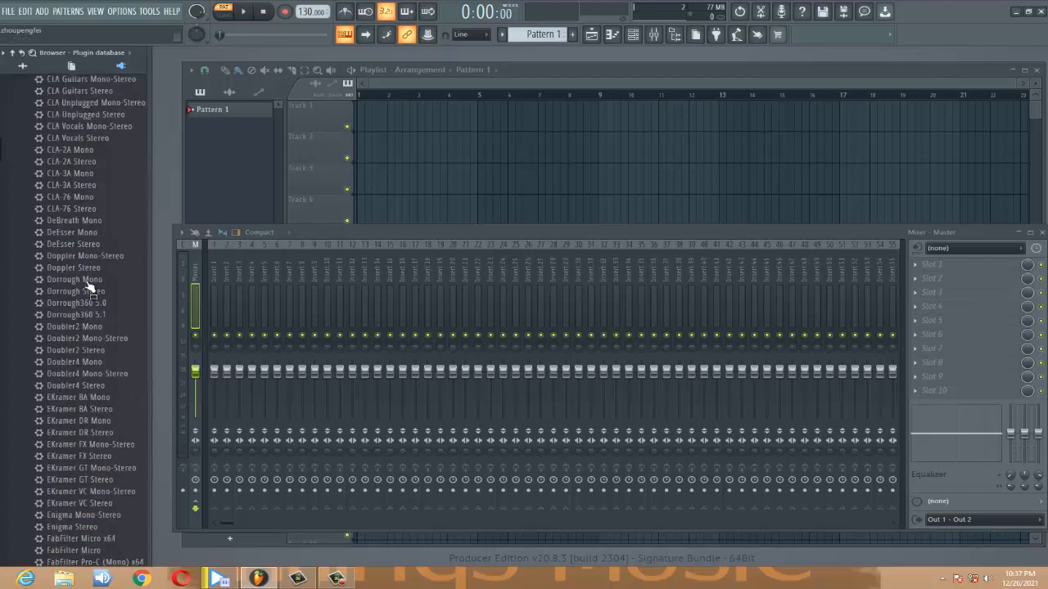
{"action": "scroll", "coordinate": [90, 287], "scroll_direction": "down", "scroll_amount": 20}
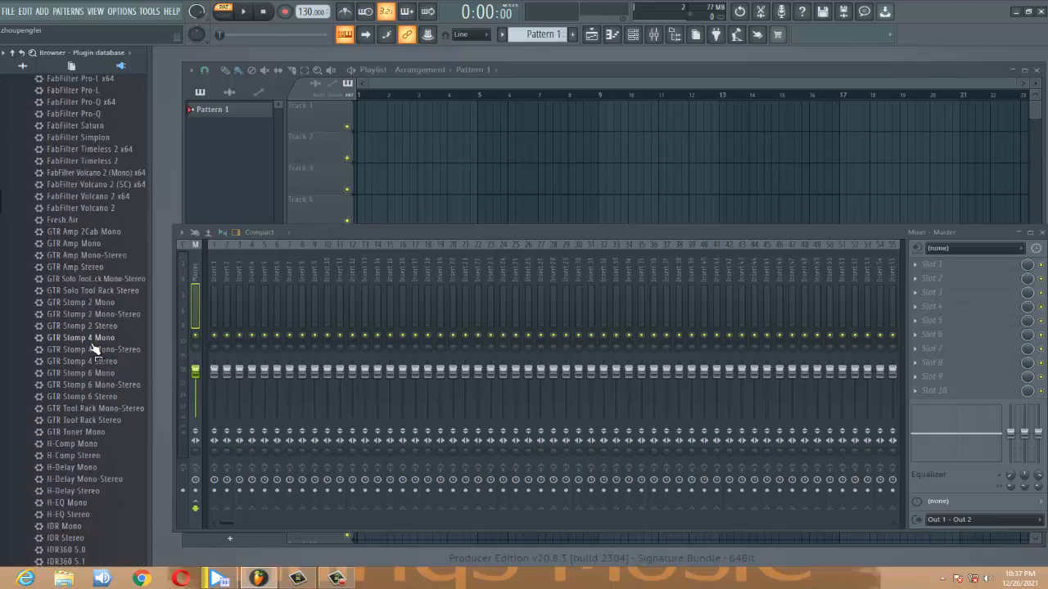
{"action": "scroll", "coordinate": [94, 351], "scroll_direction": "down", "scroll_amount": 20}
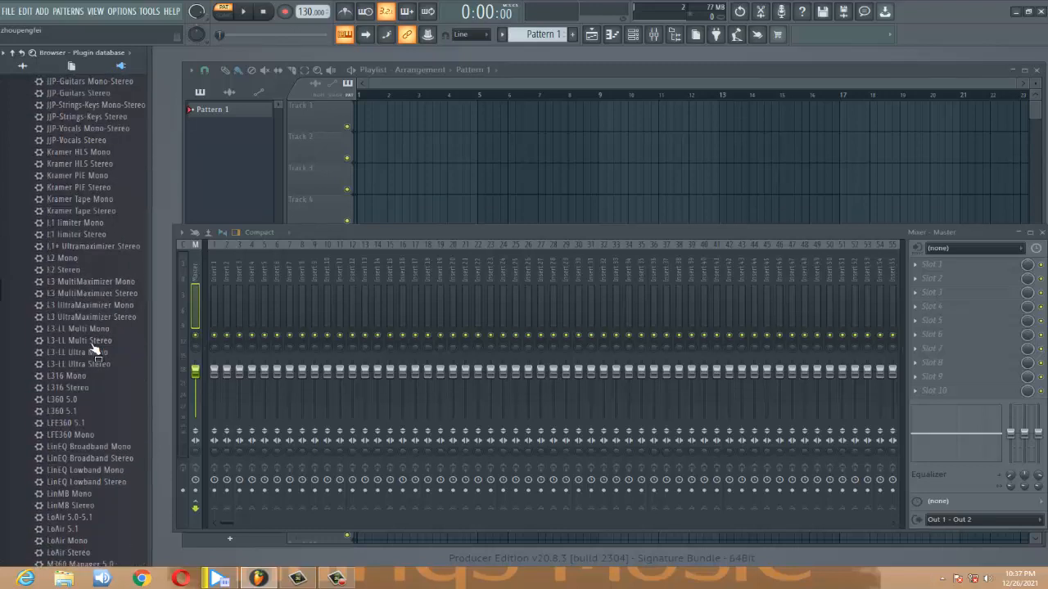
{"action": "scroll", "coordinate": [94, 351], "scroll_direction": "down", "scroll_amount": 1}
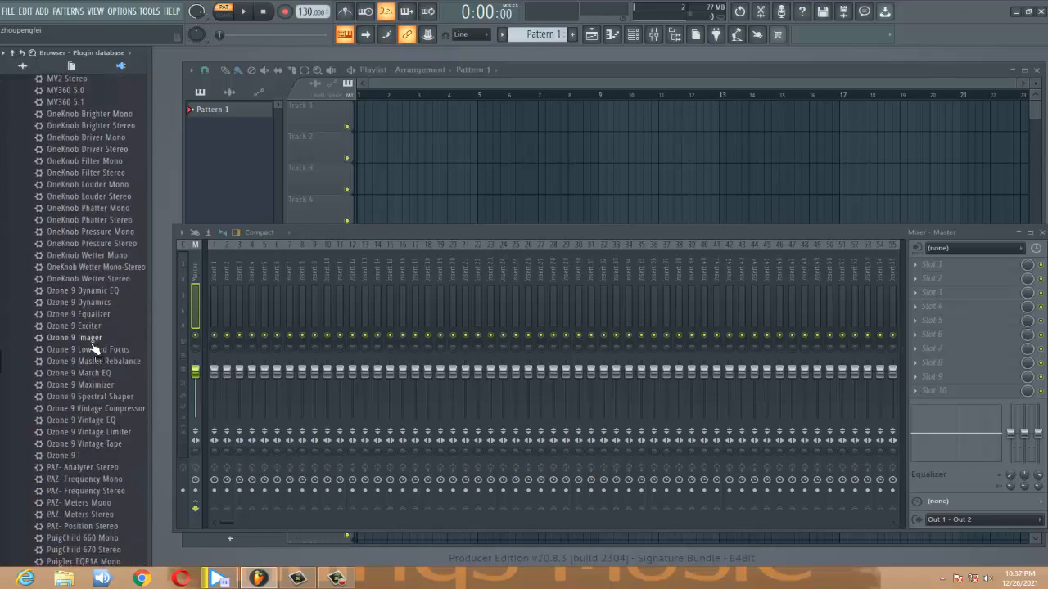
{"action": "scroll", "coordinate": [94, 350], "scroll_direction": "up", "scroll_amount": 20}
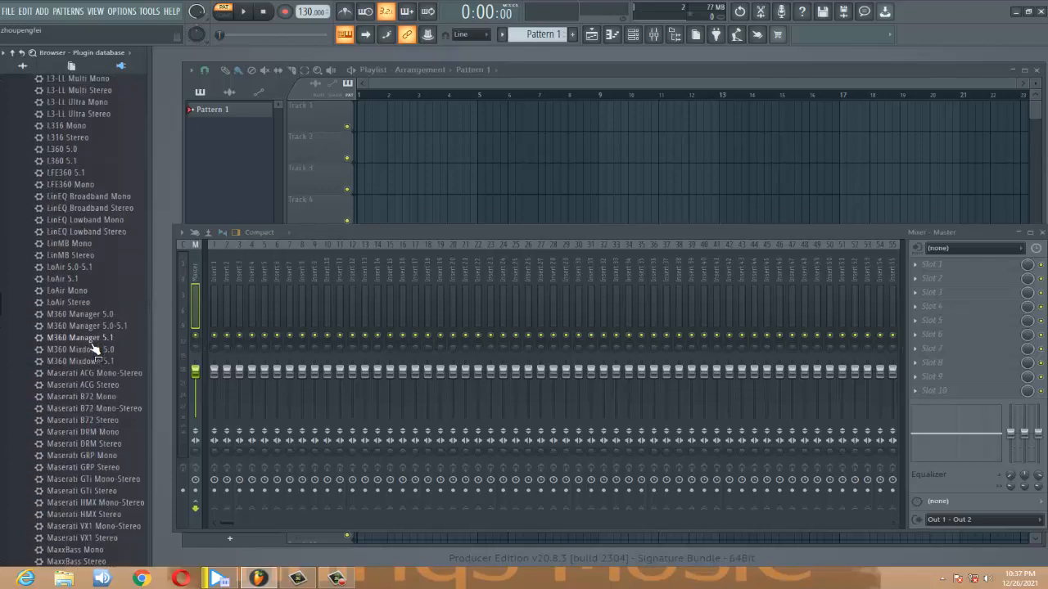
{"action": "scroll", "coordinate": [94, 350], "scroll_direction": "up", "scroll_amount": 10}
{"action": "scroll", "coordinate": [94, 350], "scroll_direction": "up", "scroll_amount": 10}
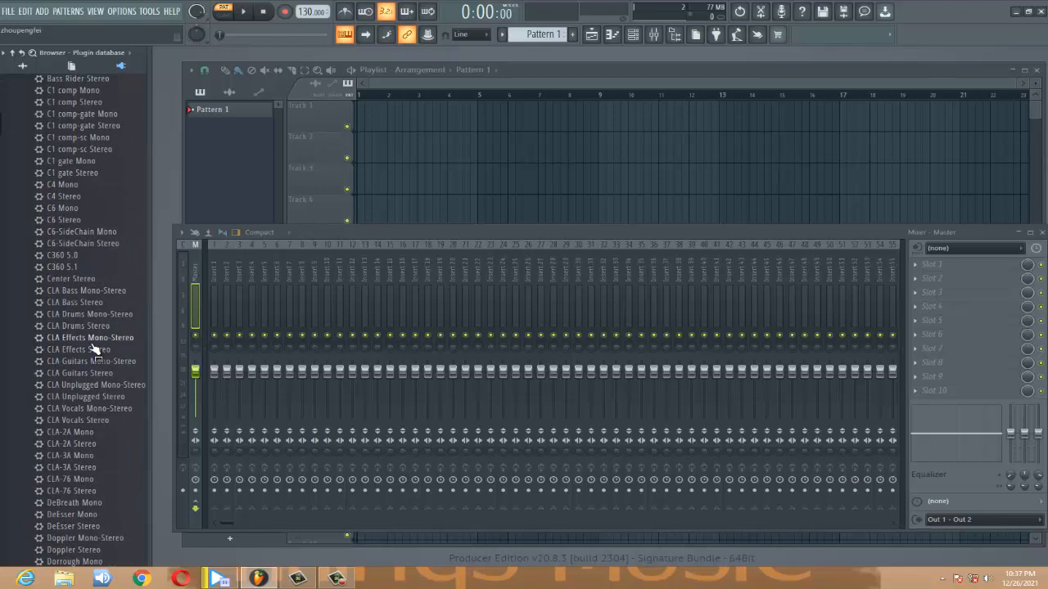
{"action": "scroll", "coordinate": [94, 349], "scroll_direction": "up", "scroll_amount": 6}
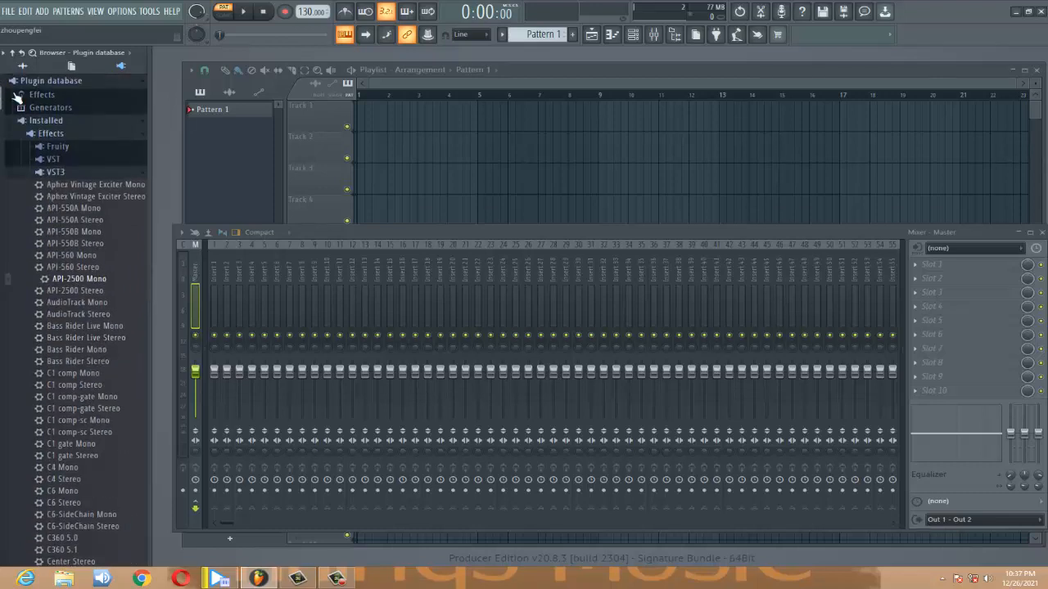
Expand the installed VST effects list, examine the plugins it contains, and collapse it again
{"action": "left_click", "coordinate": [60, 163]}
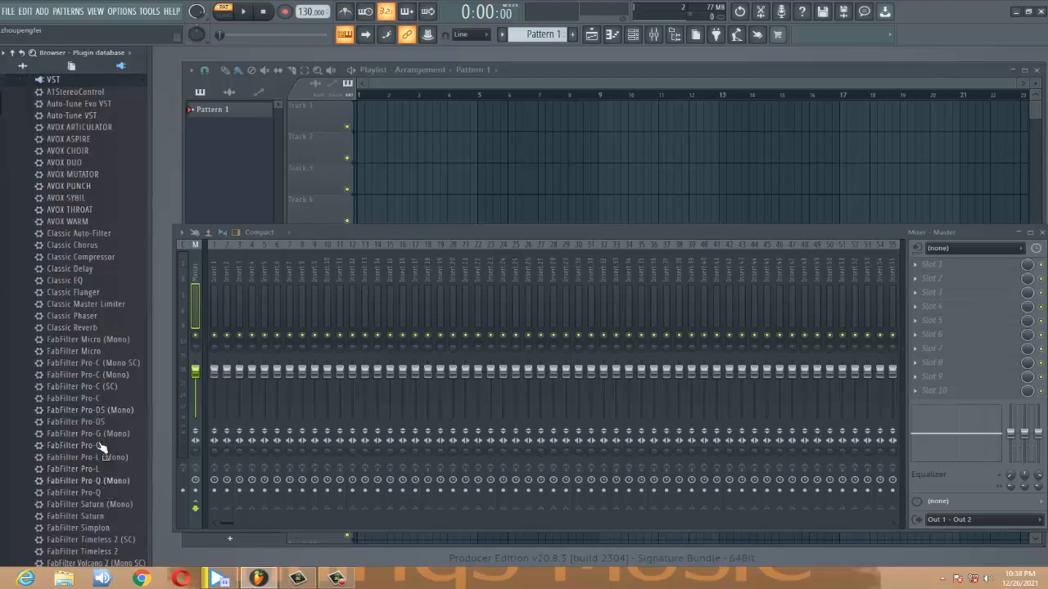
{"action": "scroll", "coordinate": [95, 397], "scroll_direction": "down", "scroll_amount": 6}
{"action": "scroll", "coordinate": [94, 397], "scroll_direction": "down", "scroll_amount": 5}
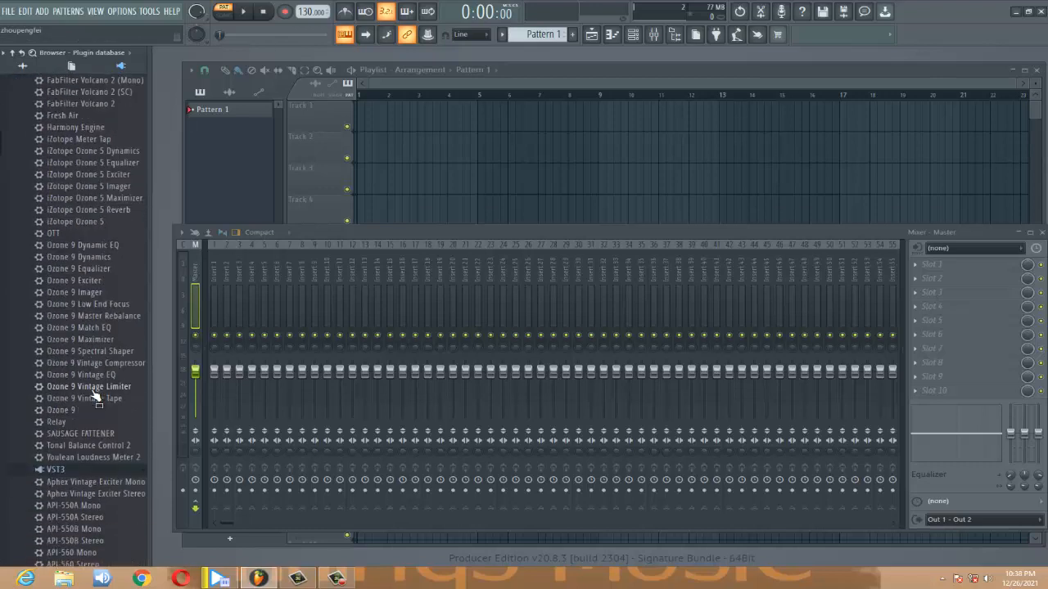
{"action": "scroll", "coordinate": [90, 389], "scroll_direction": "up", "scroll_amount": 15}
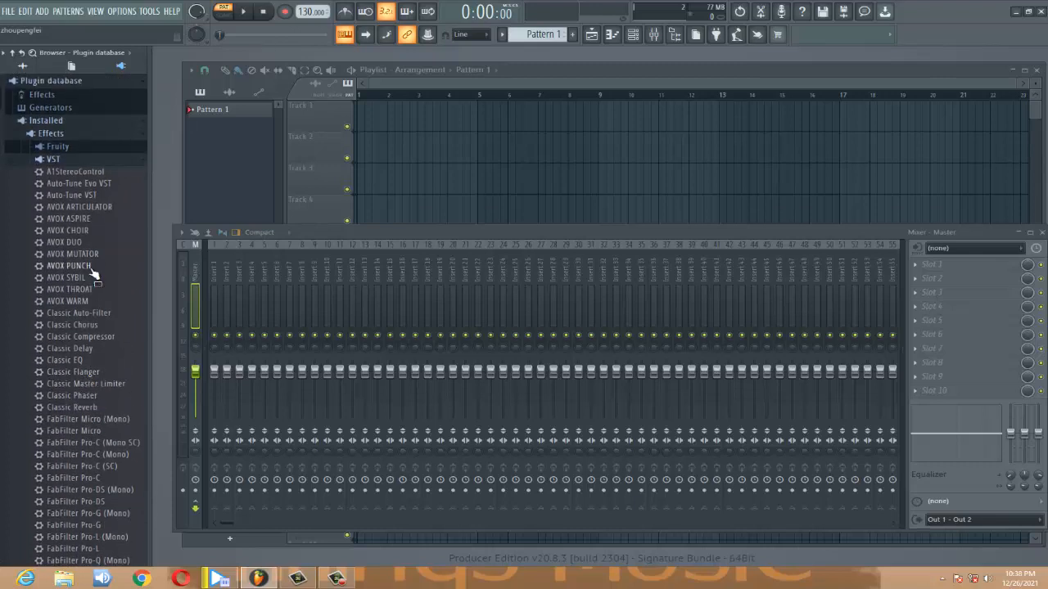
{"action": "left_click", "coordinate": [58, 161]}
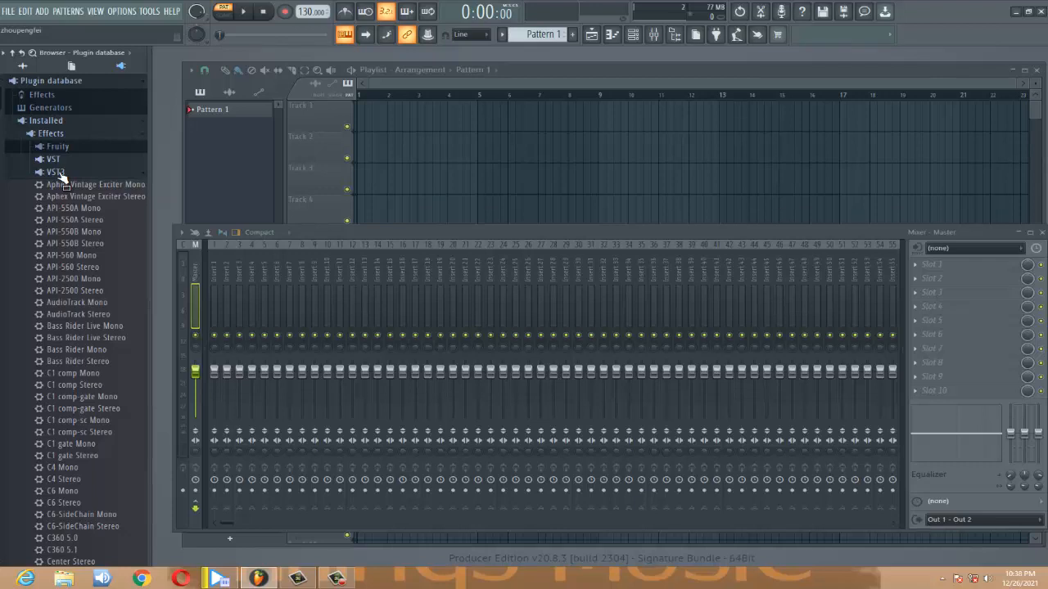
Open the installed VST effects folder in File Explorer, look over its plugin files, and close the window
{"action": "right_click", "coordinate": [57, 174]}
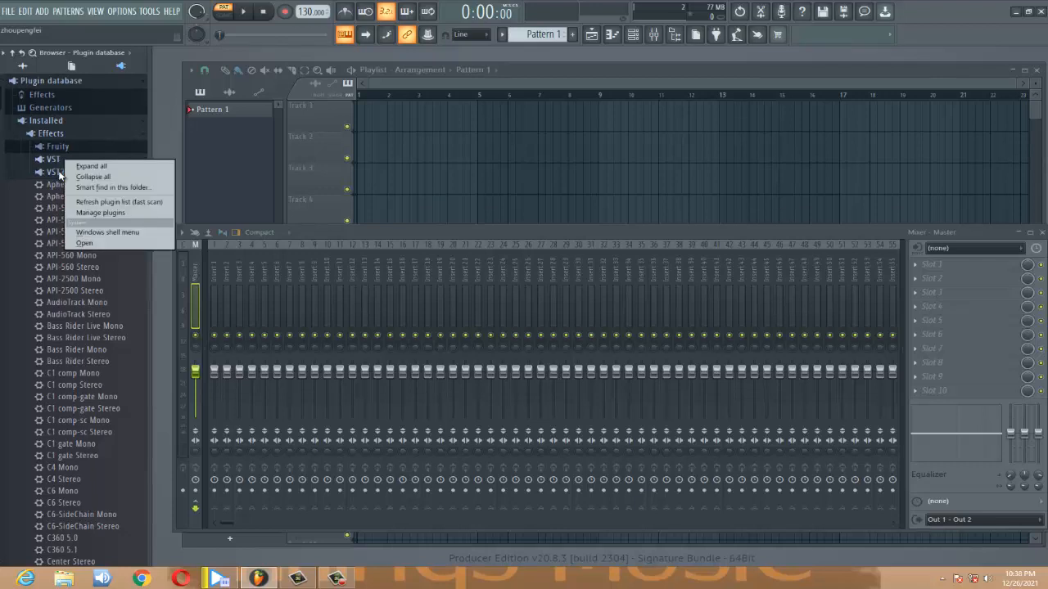
{"action": "left_click", "coordinate": [94, 242]}
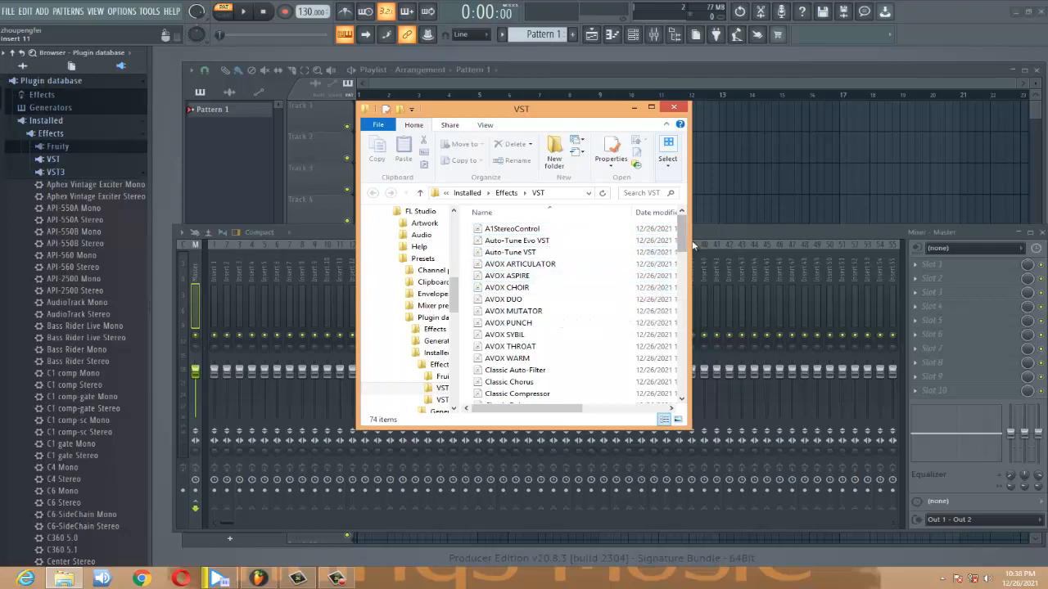
{"action": "mouse_move", "coordinate": [682, 239]}
{"action": "left_mouse_down"}
{"action": "mouse_move", "coordinate": [683, 406]}
{"action": "mouse_move", "coordinate": [691, 242]}
{"action": "left_mouse_up"}
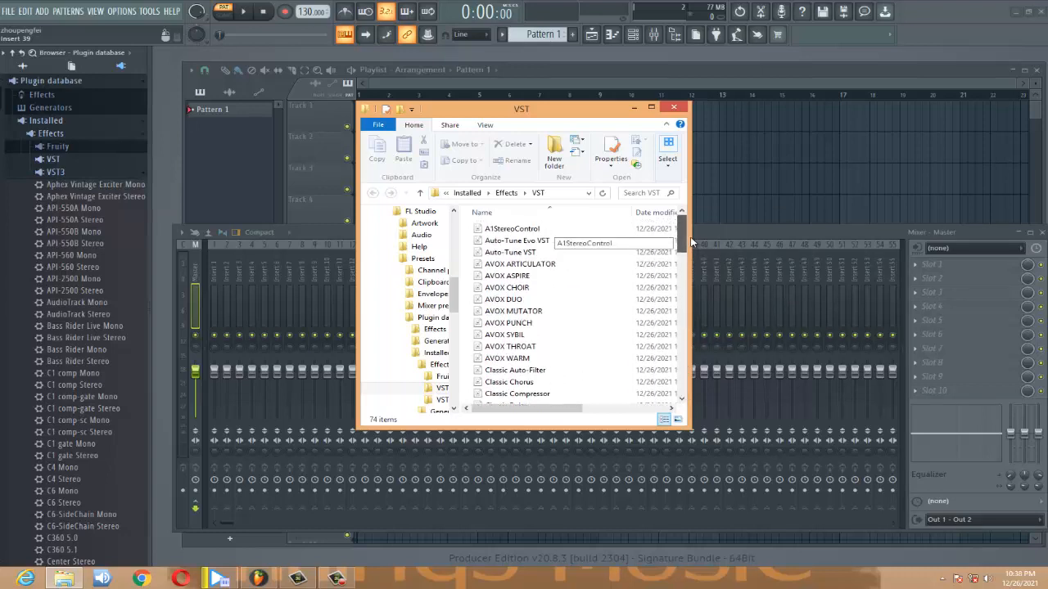
{"action": "left_click", "coordinate": [592, 279]}
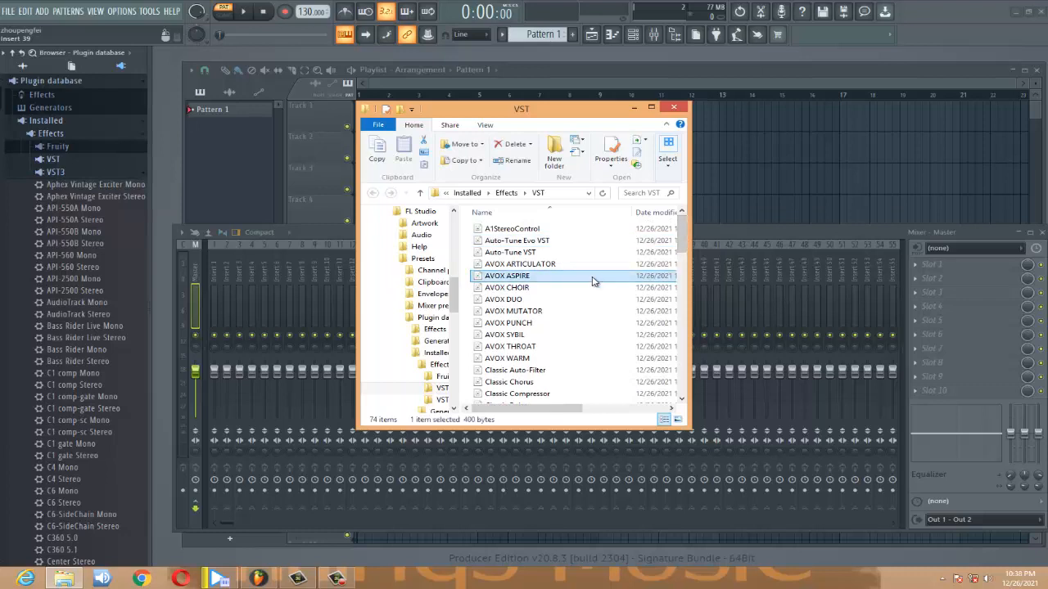
{"action": "left_click", "coordinate": [673, 109]}
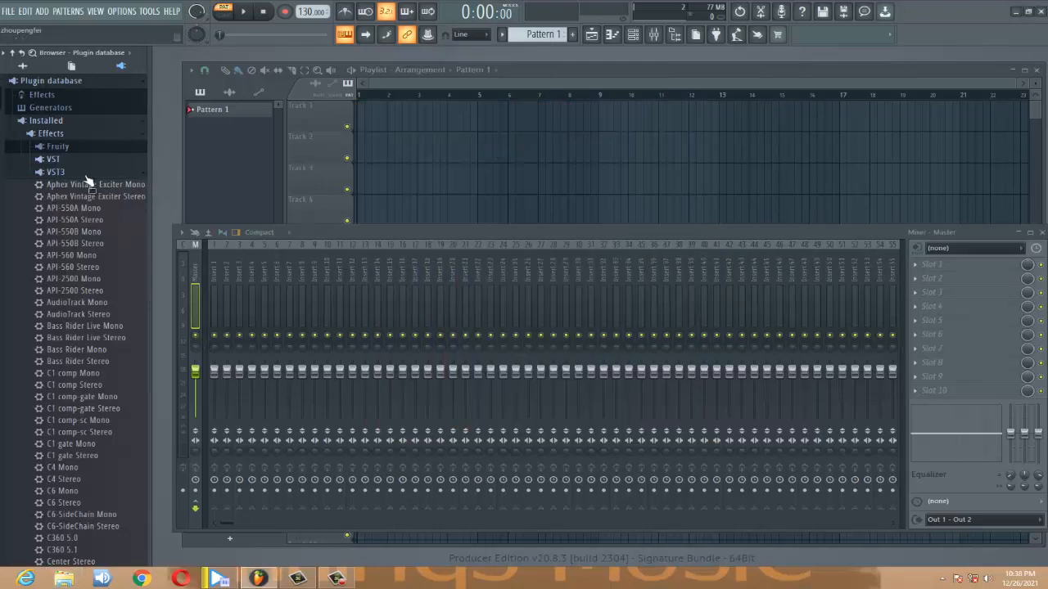
Open the installed VST3 effects folder in File Explorer, copy all its plugin files, and close the window
{"action": "left_click", "coordinate": [55, 172]}
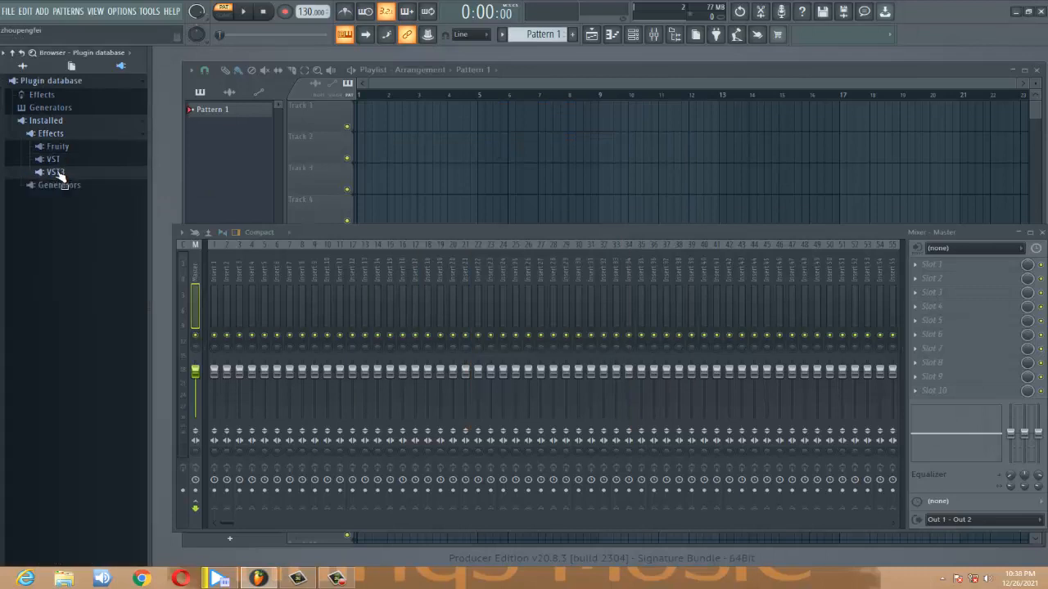
{"action": "left_click", "coordinate": [57, 172]}
{"action": "right_click", "coordinate": [57, 170]}
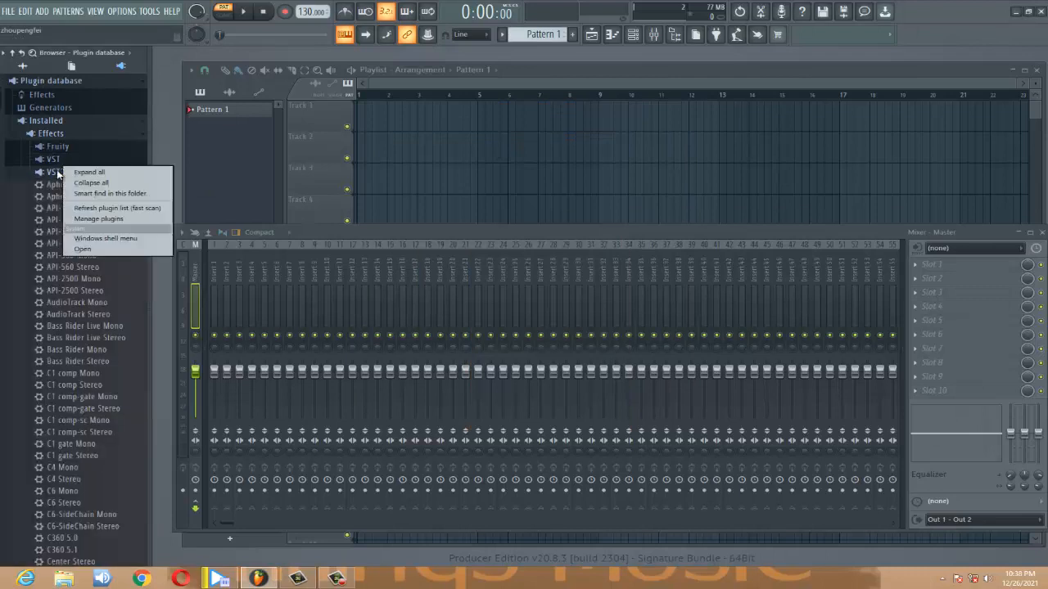
{"action": "left_click", "coordinate": [93, 248]}
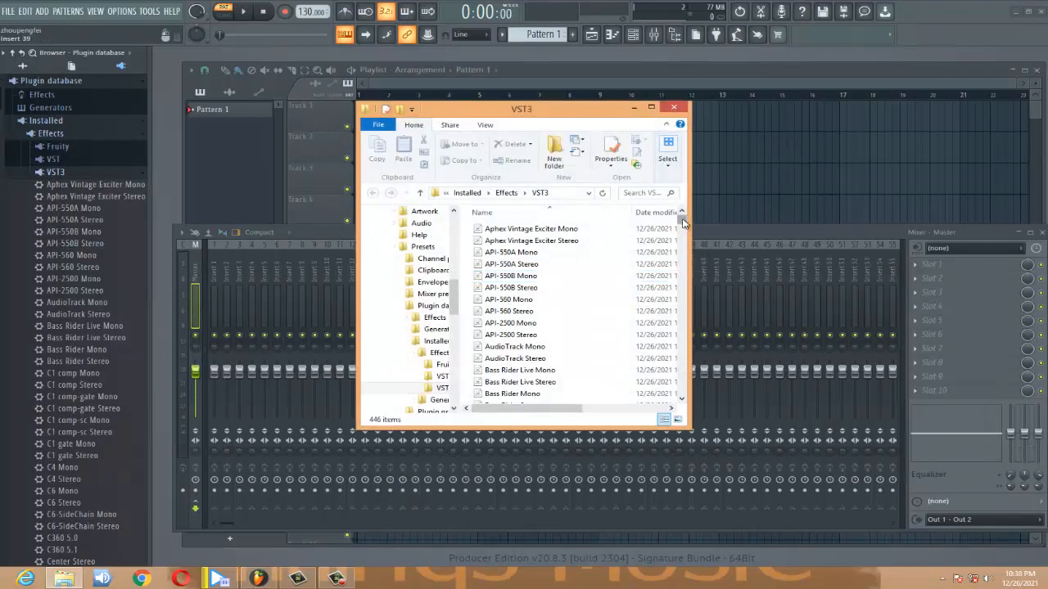
{"action": "mouse_move", "coordinate": [684, 221]}
{"action": "left_mouse_down"}
{"action": "mouse_move", "coordinate": [673, 307]}
{"action": "mouse_move", "coordinate": [686, 300]}
{"action": "mouse_move", "coordinate": [691, 206]}
{"action": "left_mouse_up"}
{"action": "left_click", "coordinate": [564, 276]}
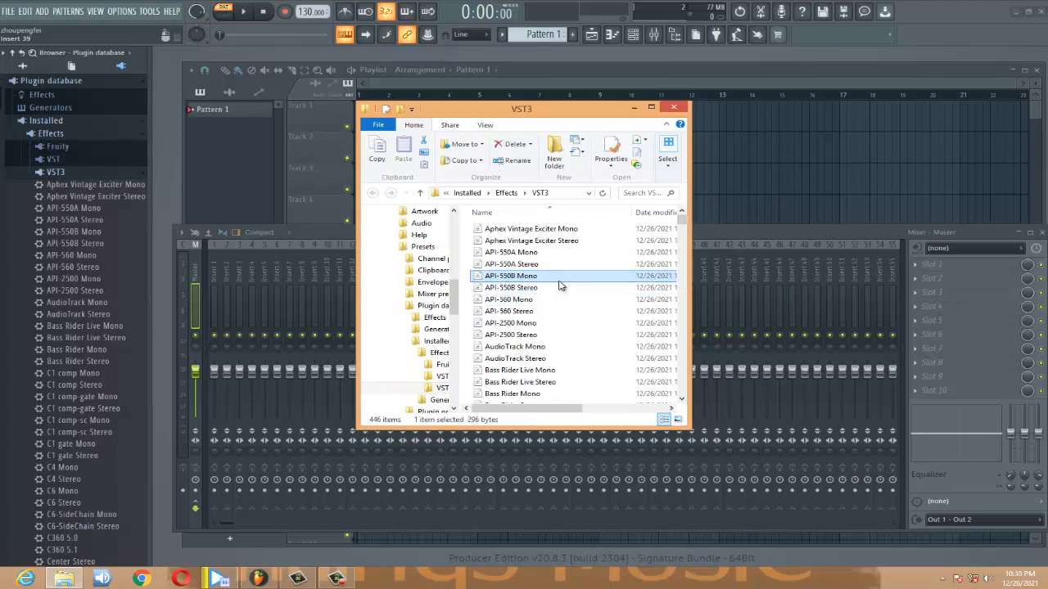
{"action": "key", "text": "ctrl+a"}
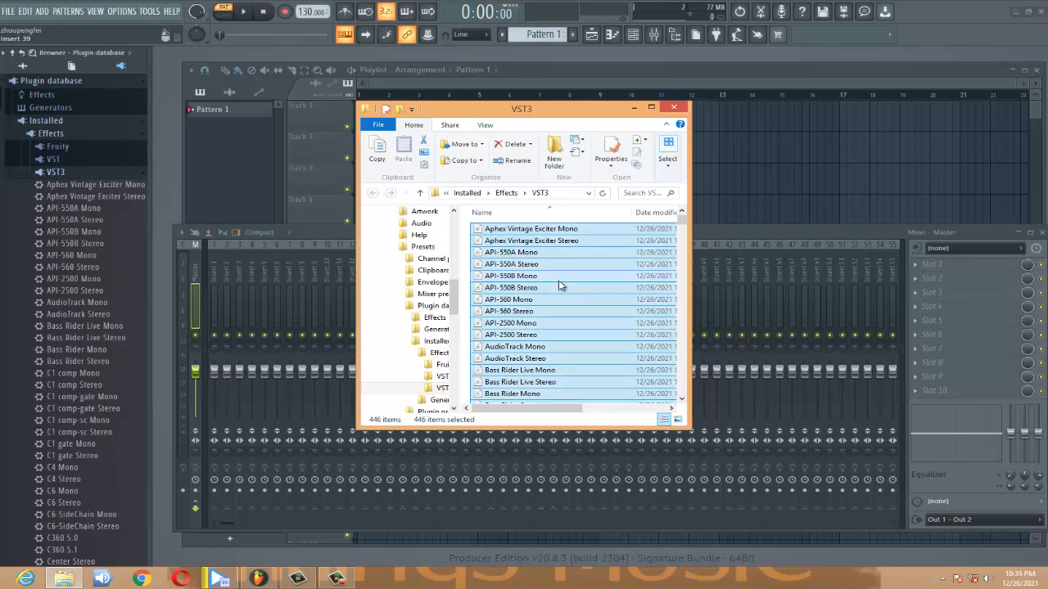
{"action": "key", "text": "ctrl+c"}
{"action": "left_click", "coordinate": [673, 107]}
Collapse the Installed tree and open the plugin database's Effects folder in File Explorer
{"action": "left_click", "coordinate": [56, 172]}
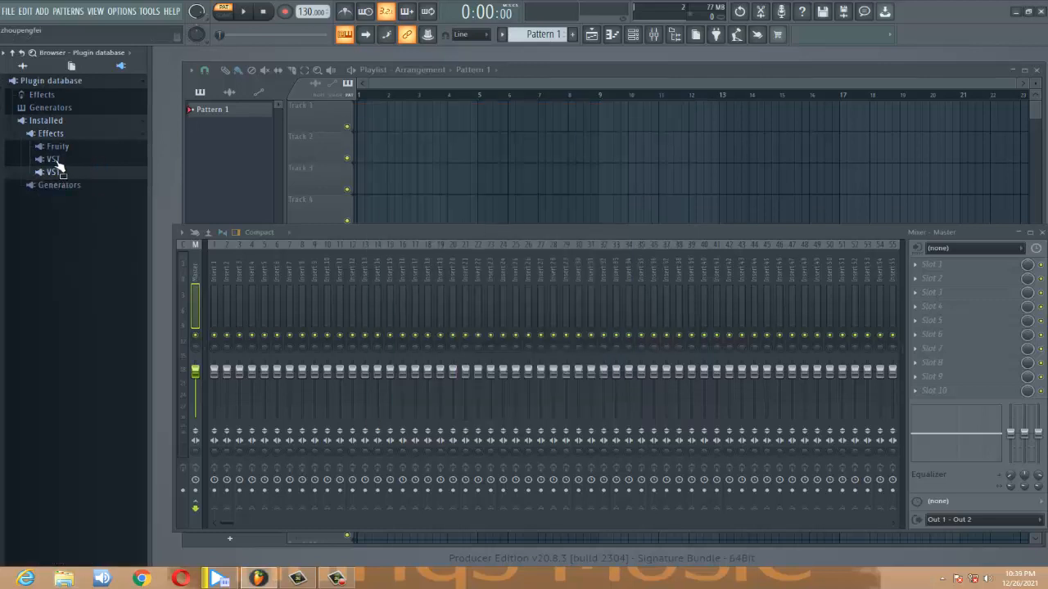
{"action": "left_click", "coordinate": [54, 133]}
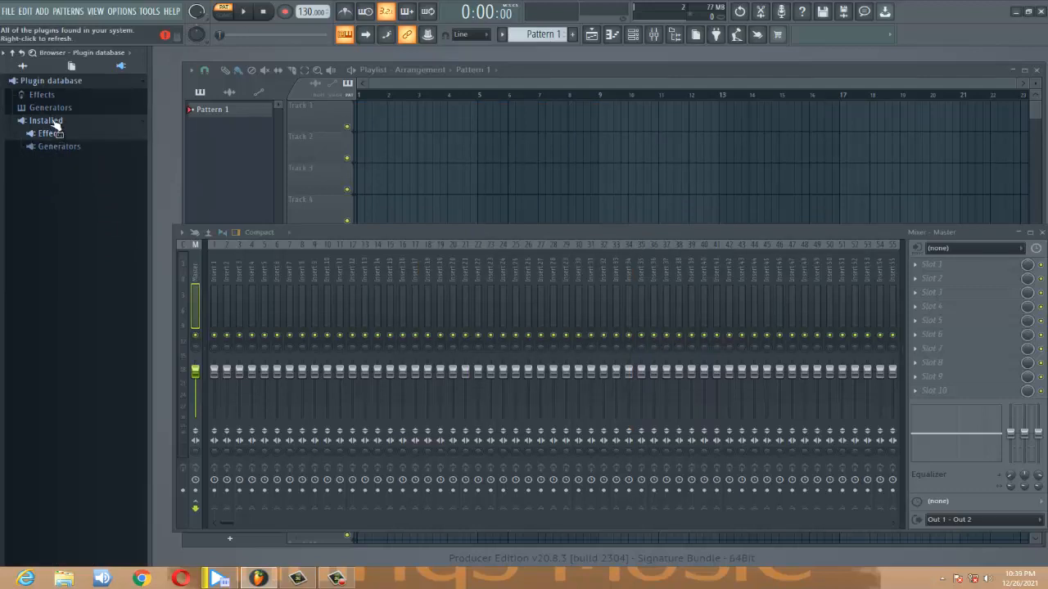
{"action": "left_click", "coordinate": [55, 123]}
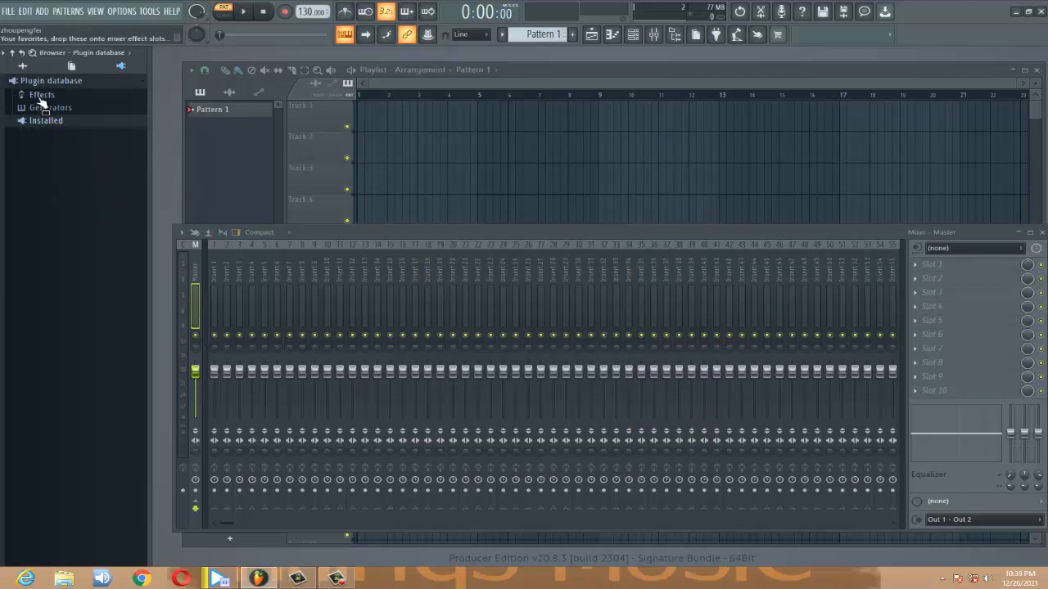
{"action": "left_click", "coordinate": [43, 97]}
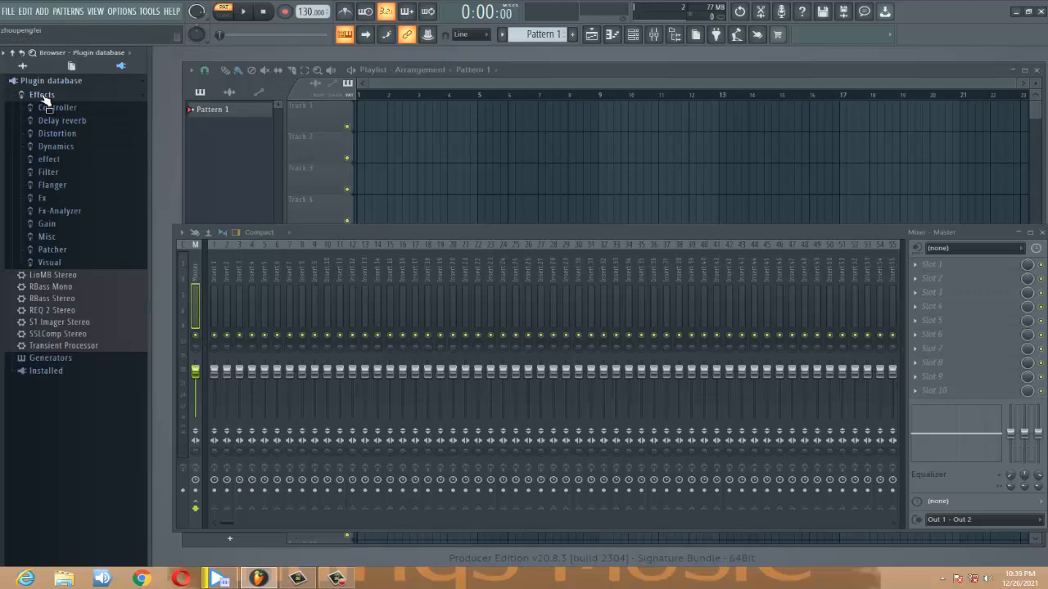
{"action": "right_click", "coordinate": [45, 98]}
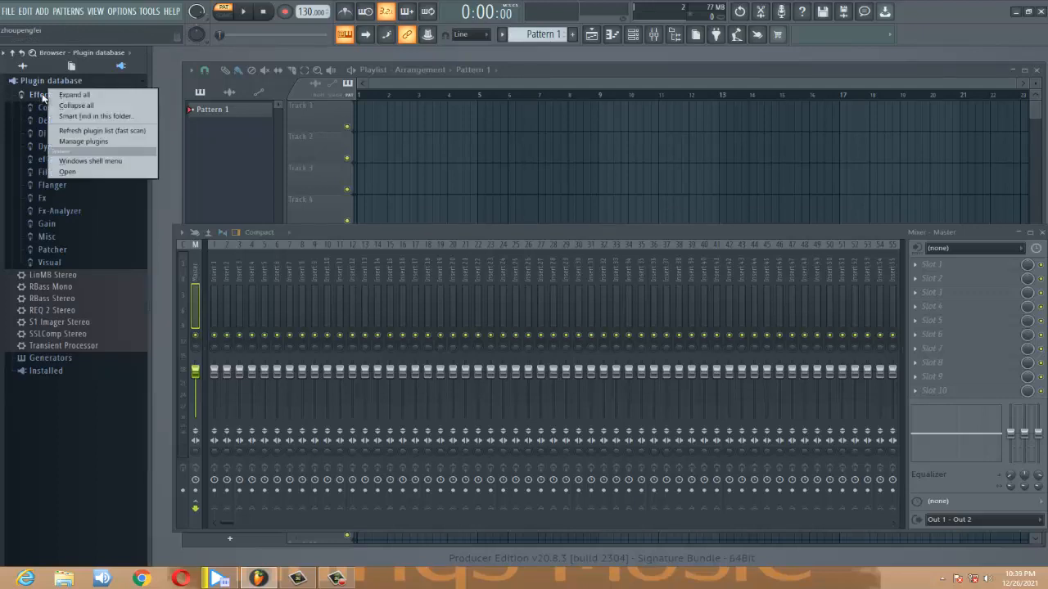
{"action": "left_click", "coordinate": [72, 173]}
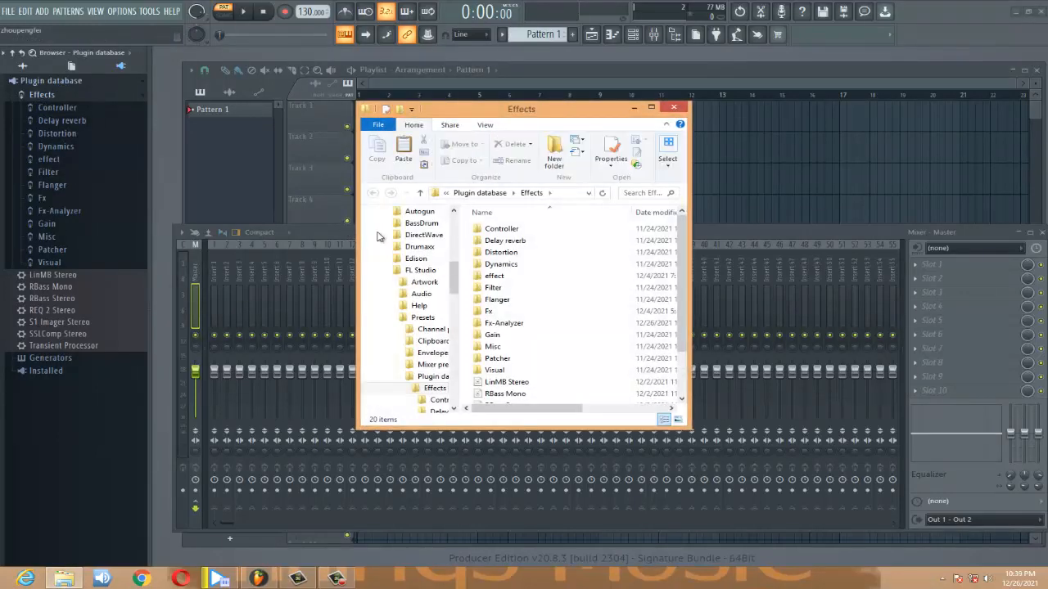
Create a folder named "my vsts" inside the Effects folder
{"action": "right_click", "coordinate": [465, 281]}
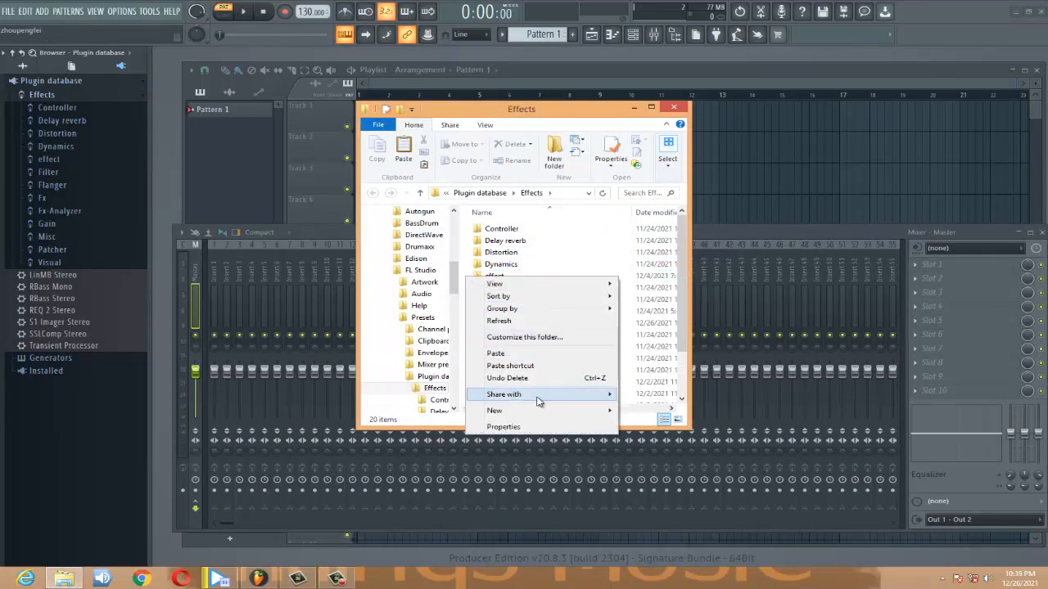
{"action": "mouse_move", "coordinate": [553, 411]}
{"action": "left_click", "coordinate": [646, 411]}
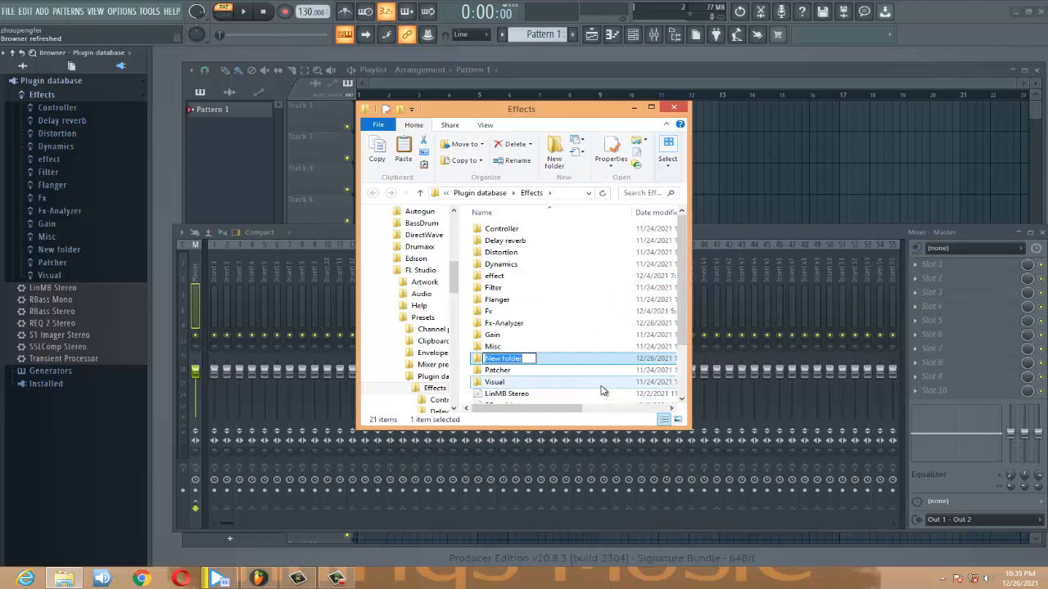
{"action": "type", "text": "my vsts"}
{"action": "key", "text": "Return"}
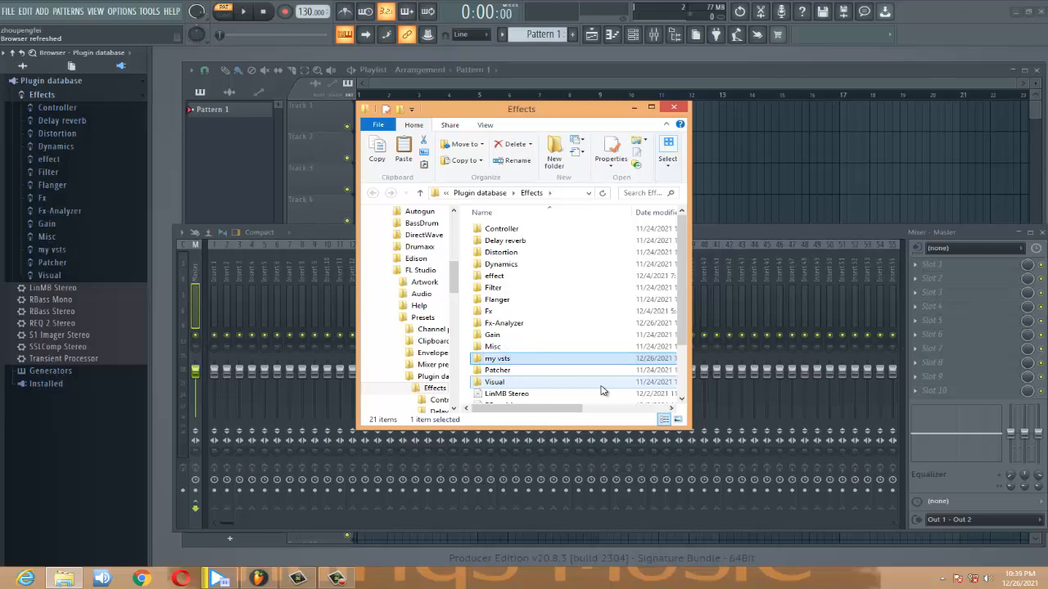
Paste the copied VST3 plugin files into the "my vsts" folder and look through them
{"action": "double_click", "coordinate": [519, 363]}
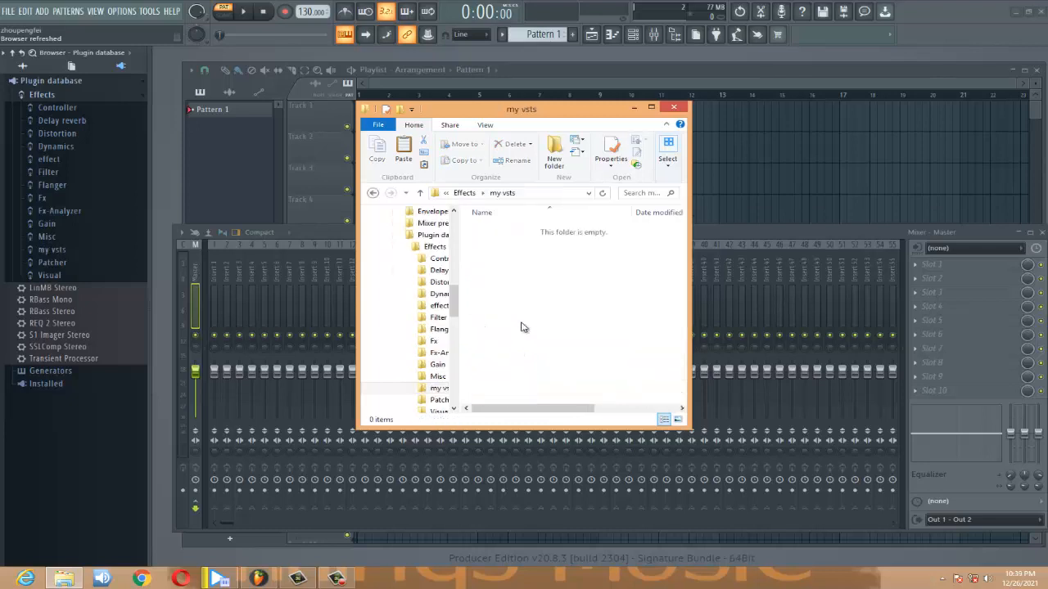
{"action": "left_click", "coordinate": [402, 151]}
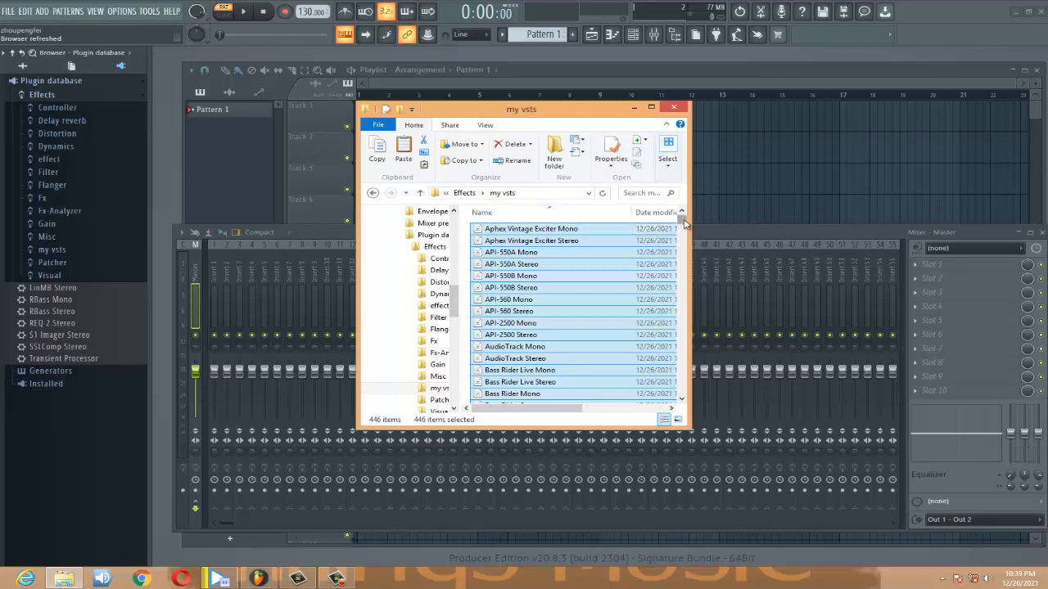
{"action": "left_click_drag", "start_coordinate": [684, 221], "coordinate": [680, 387]}
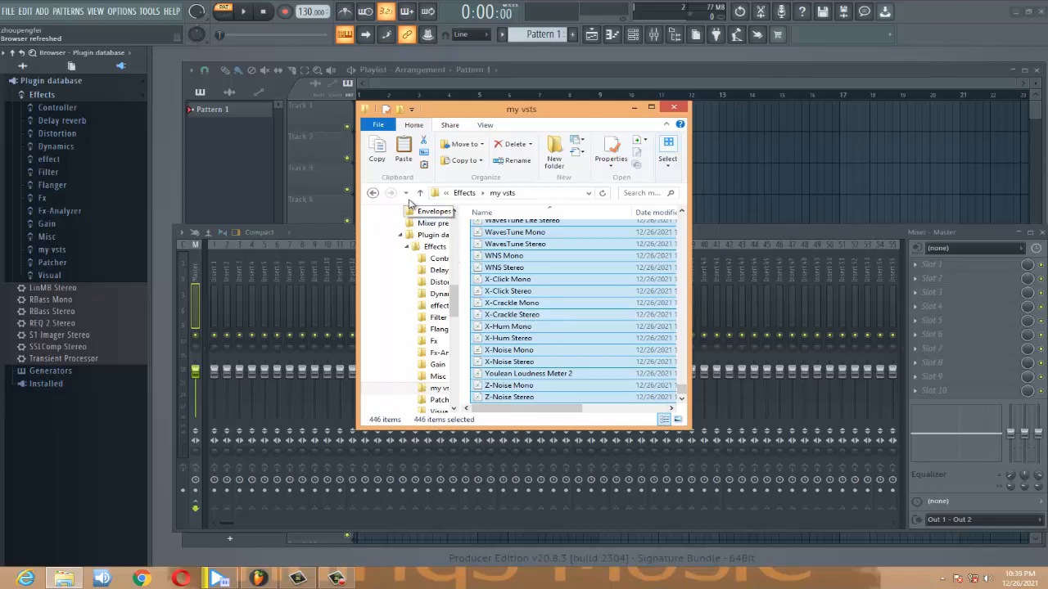
Return to the Effects folder and create a folder named "Waves" in it
{"action": "left_click", "coordinate": [373, 194]}
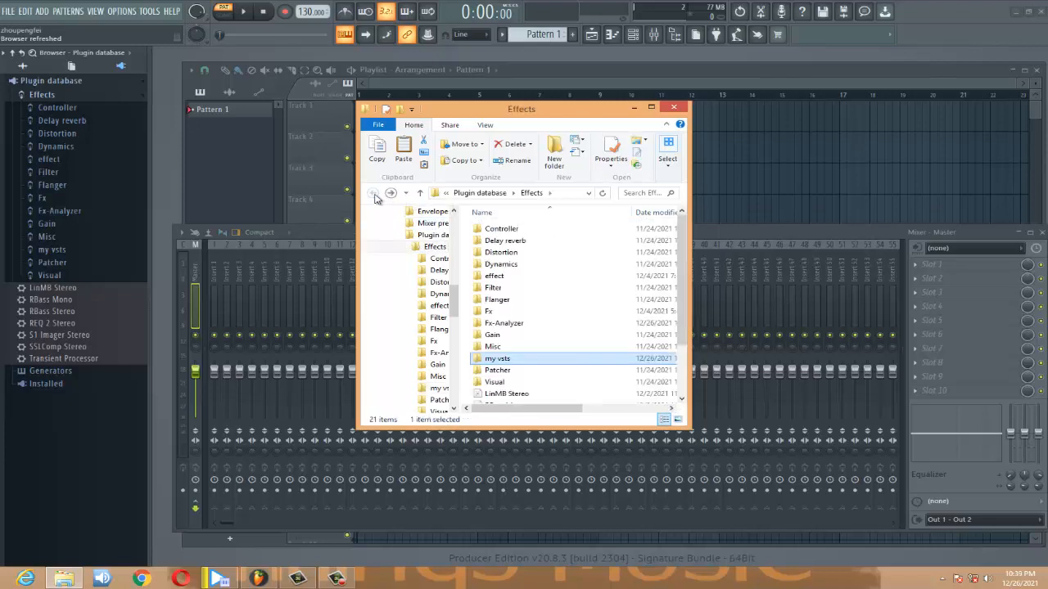
{"action": "right_click", "coordinate": [466, 302]}
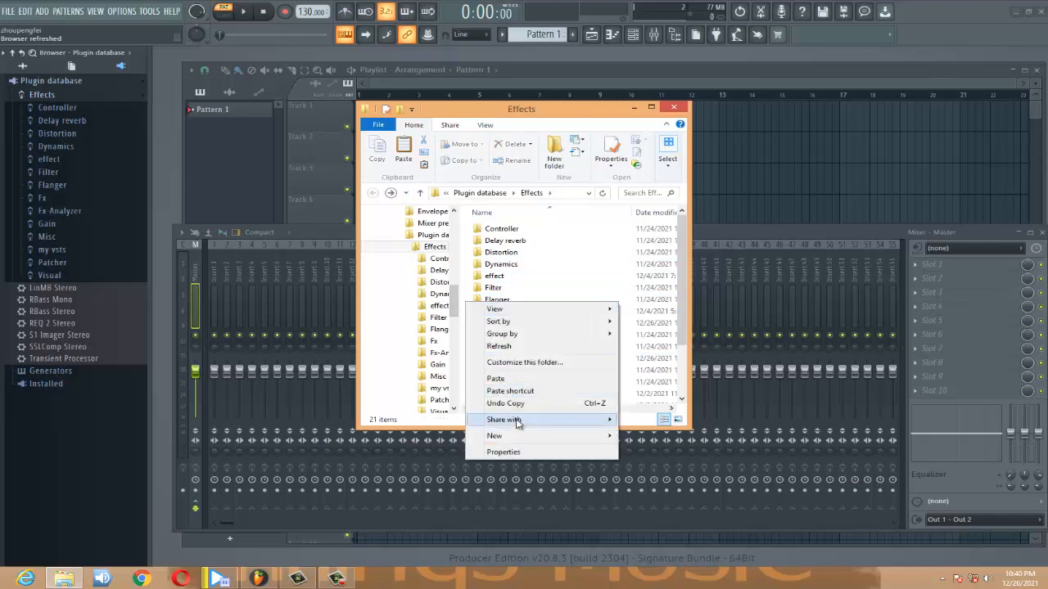
{"action": "mouse_move", "coordinate": [555, 439]}
{"action": "left_click", "coordinate": [628, 438]}
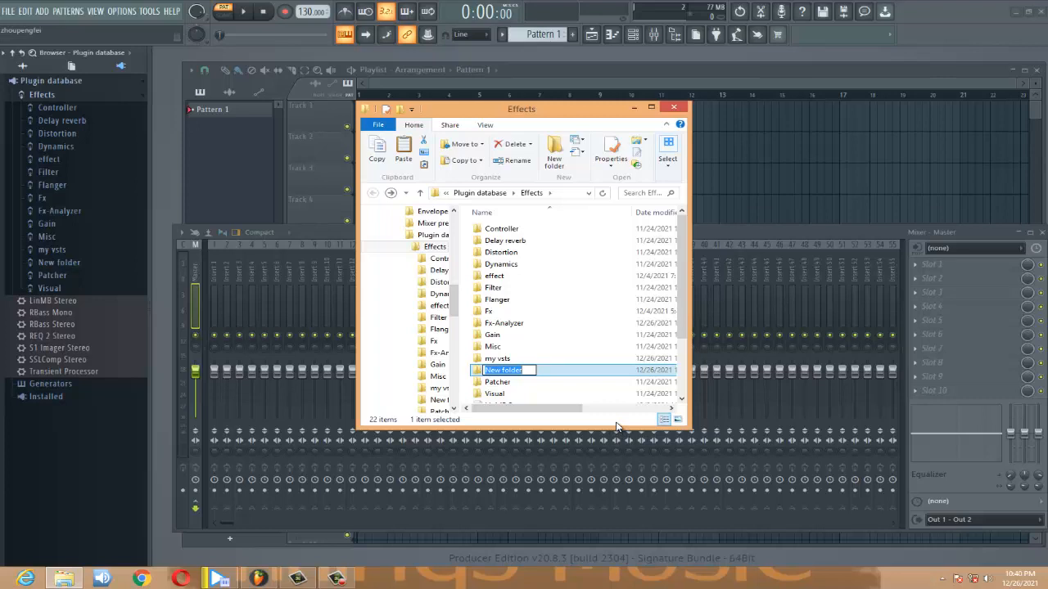
{"action": "type", "text": "Waves"}
{"action": "key", "text": "Return"}
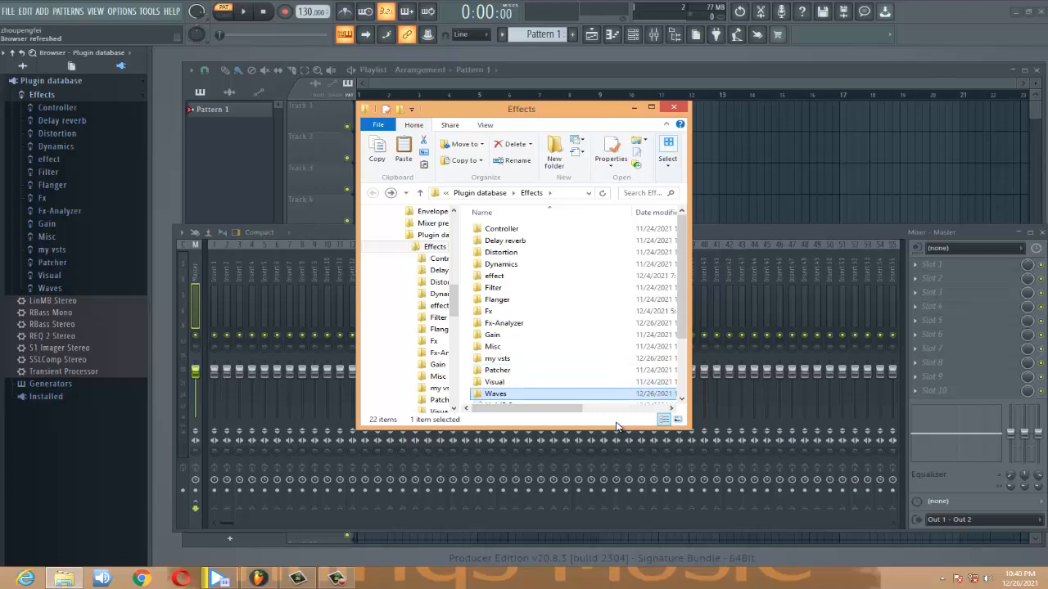
Open the Waves folder and create a subfolder named "Mono" in it
{"action": "key", "text": "Return"}
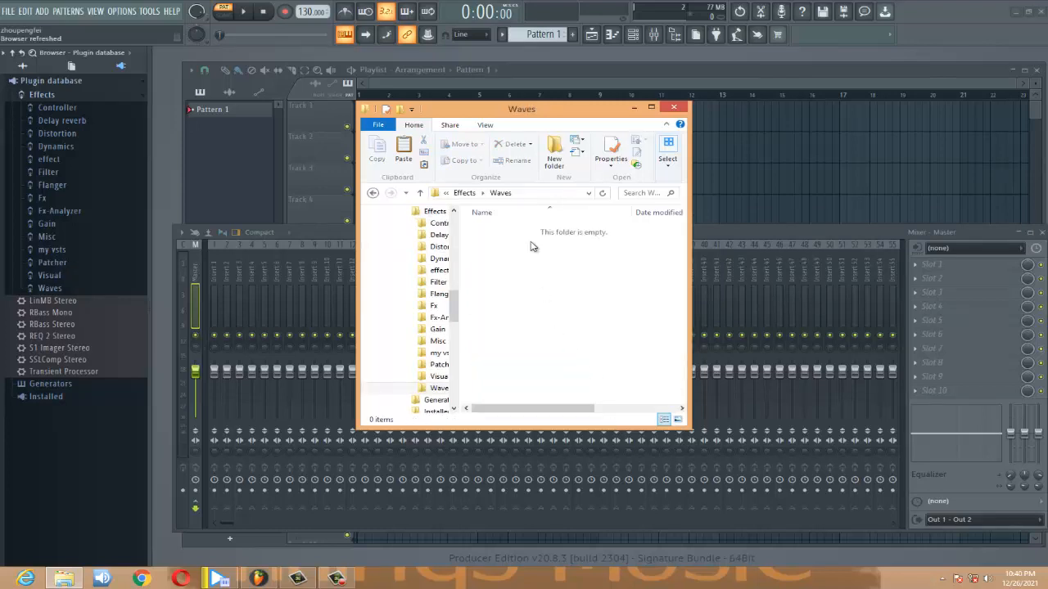
{"action": "right_click", "coordinate": [531, 246]}
{"action": "mouse_move", "coordinate": [636, 379]}
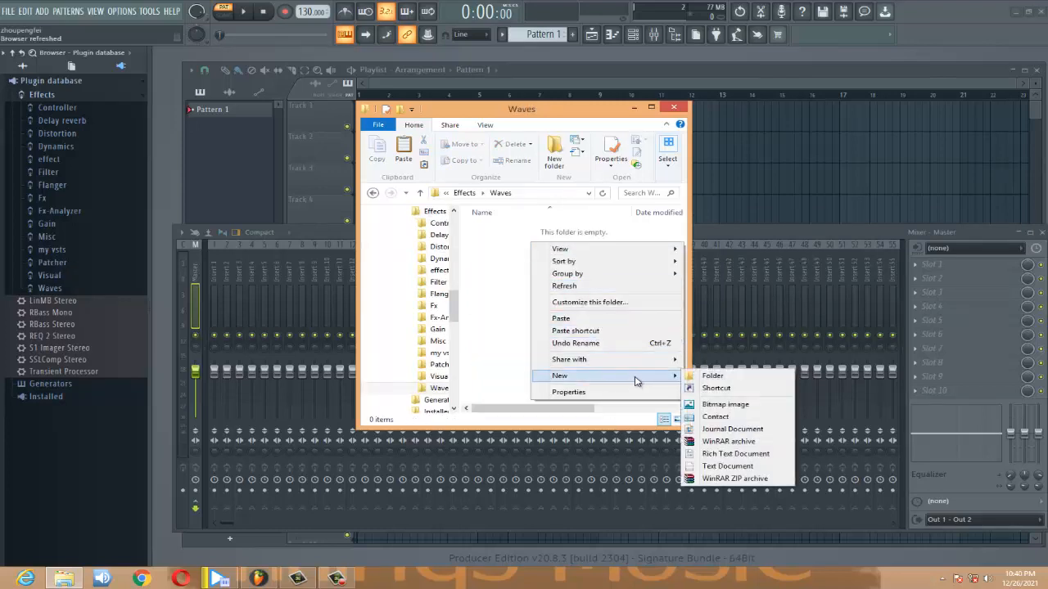
{"action": "left_click", "coordinate": [710, 375]}
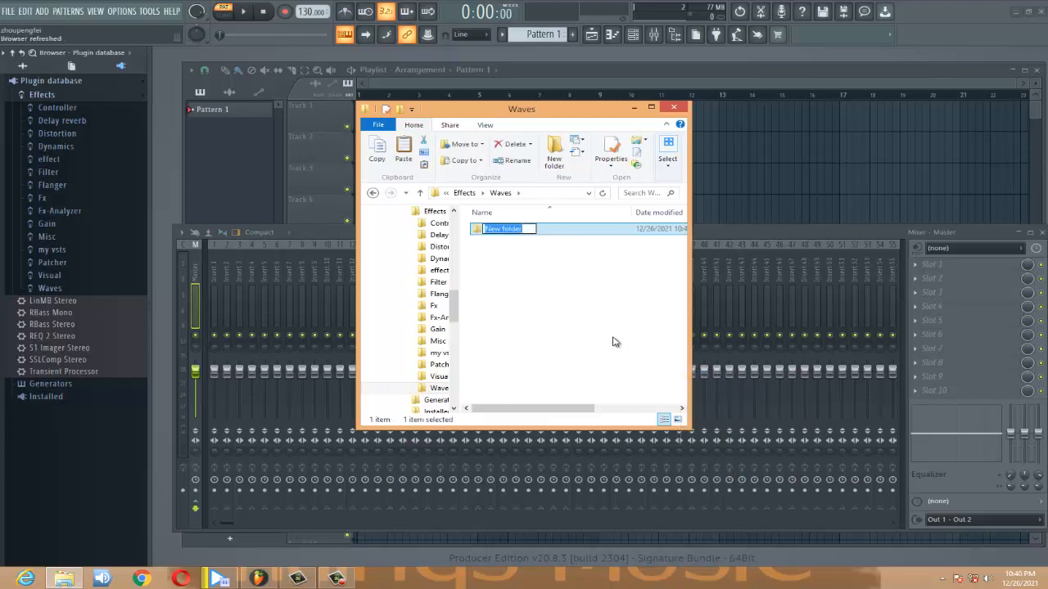
{"action": "type", "text": "Mono"}
{"action": "key", "text": "Return"}
Create a subfolder named "Stereo" in the Waves folder
{"action": "right_click", "coordinate": [553, 282]}
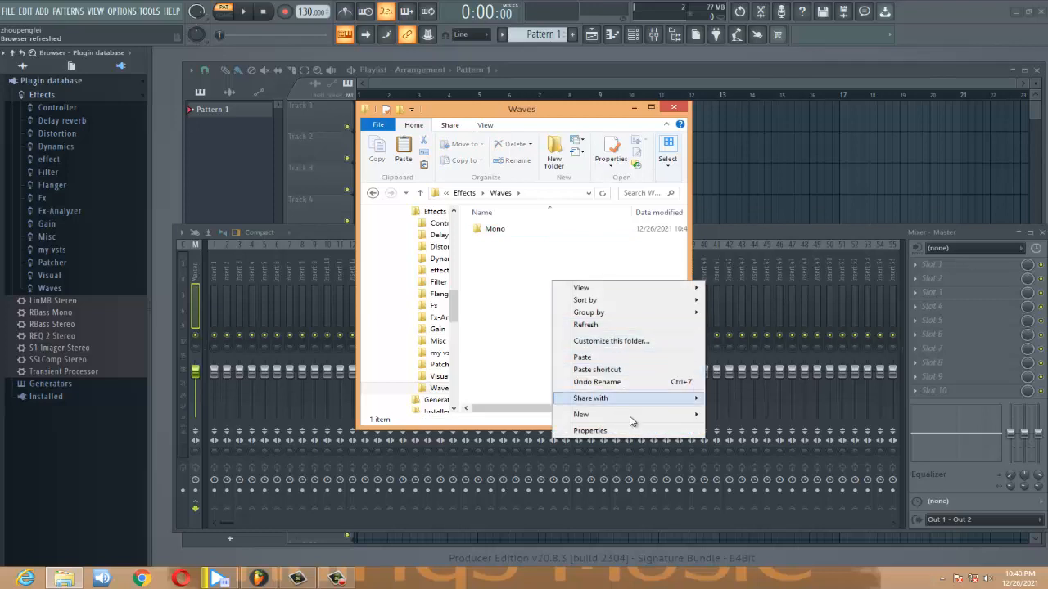
{"action": "mouse_move", "coordinate": [674, 420]}
{"action": "left_click", "coordinate": [741, 414]}
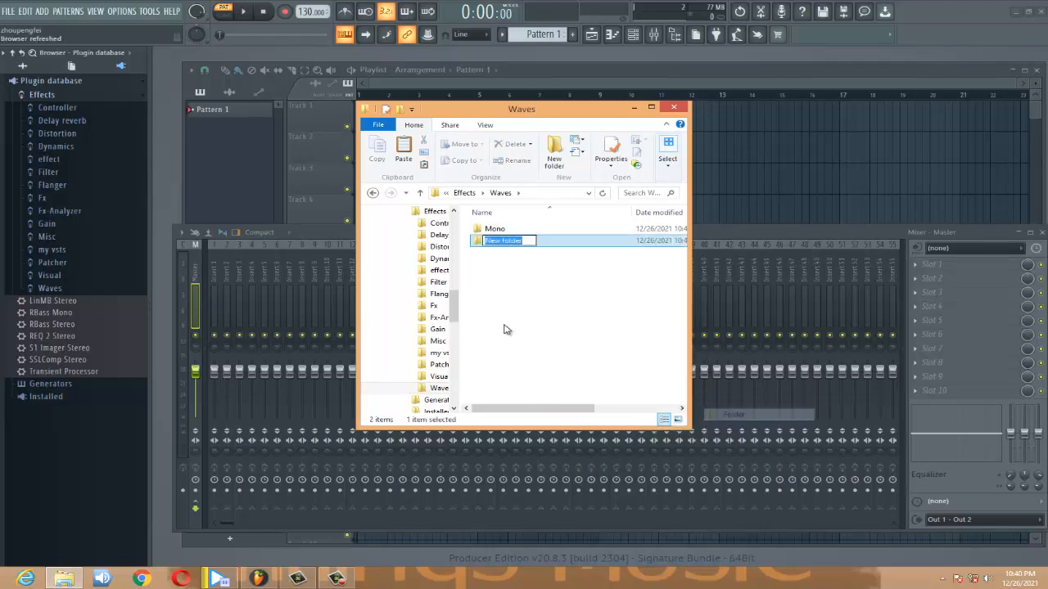
{"action": "type", "text": "Stereo"}
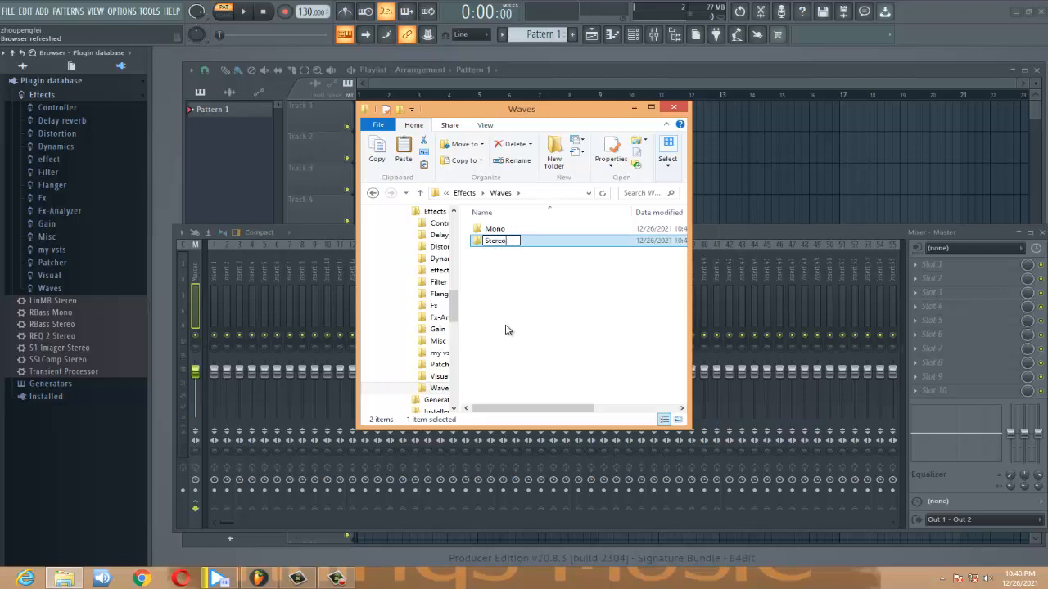
{"action": "key", "text": "Return"}
Add another subfolder to the Waves folder and name it "Waves 5.0 and 5.1"
{"action": "right_click", "coordinate": [512, 290]}
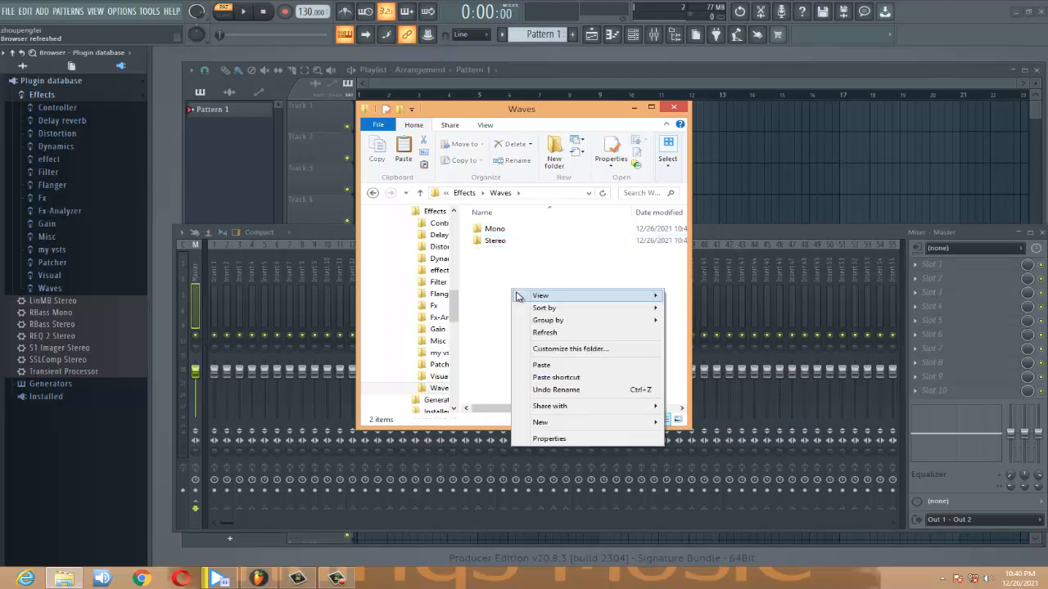
{"action": "mouse_move", "coordinate": [597, 421]}
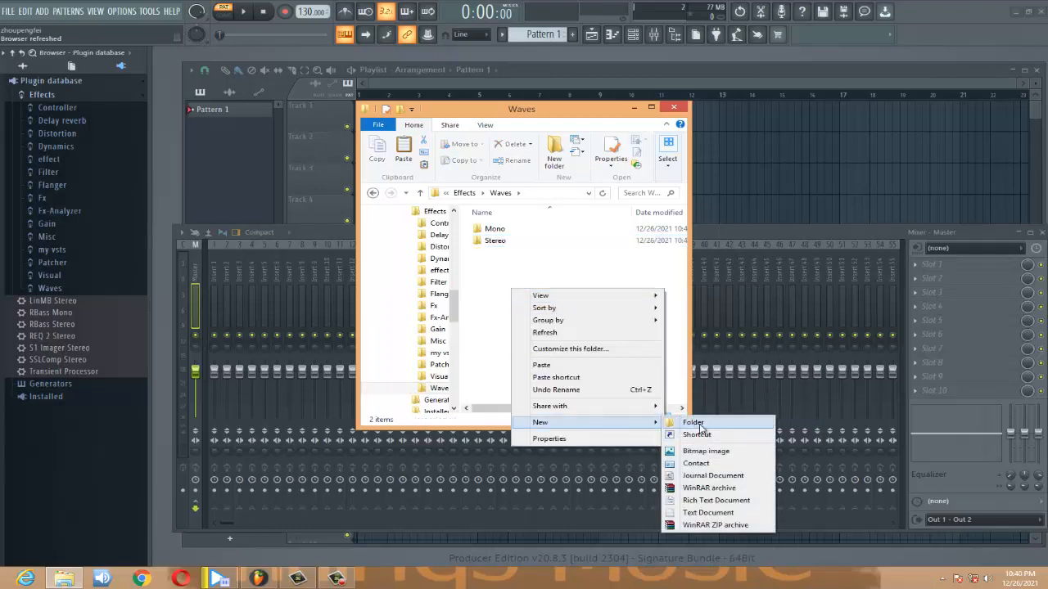
{"action": "left_click", "coordinate": [691, 420]}
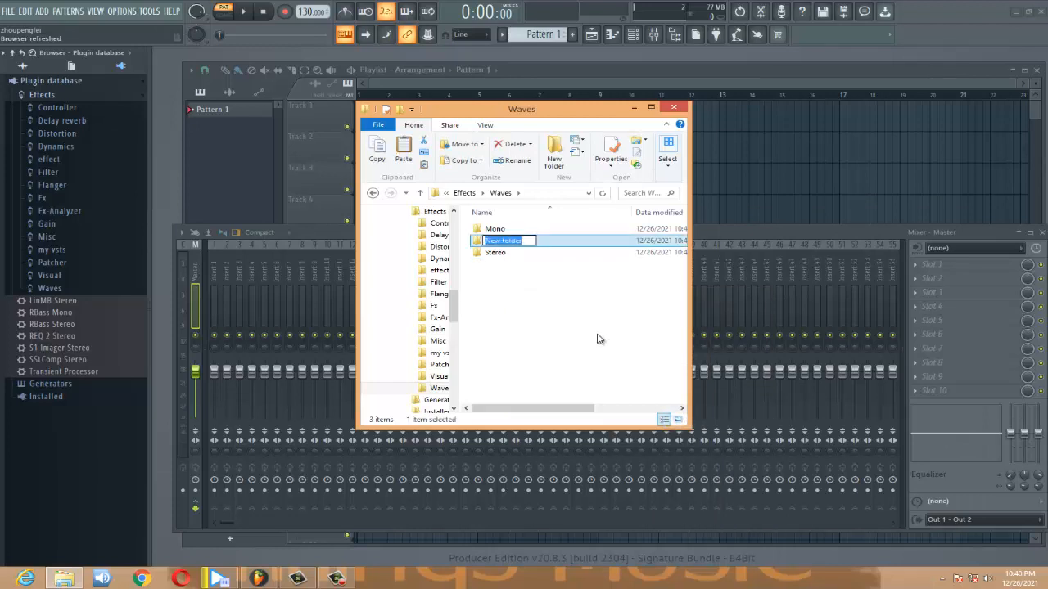
{"action": "type", "text": "Waves 5.0 and 5.1"}
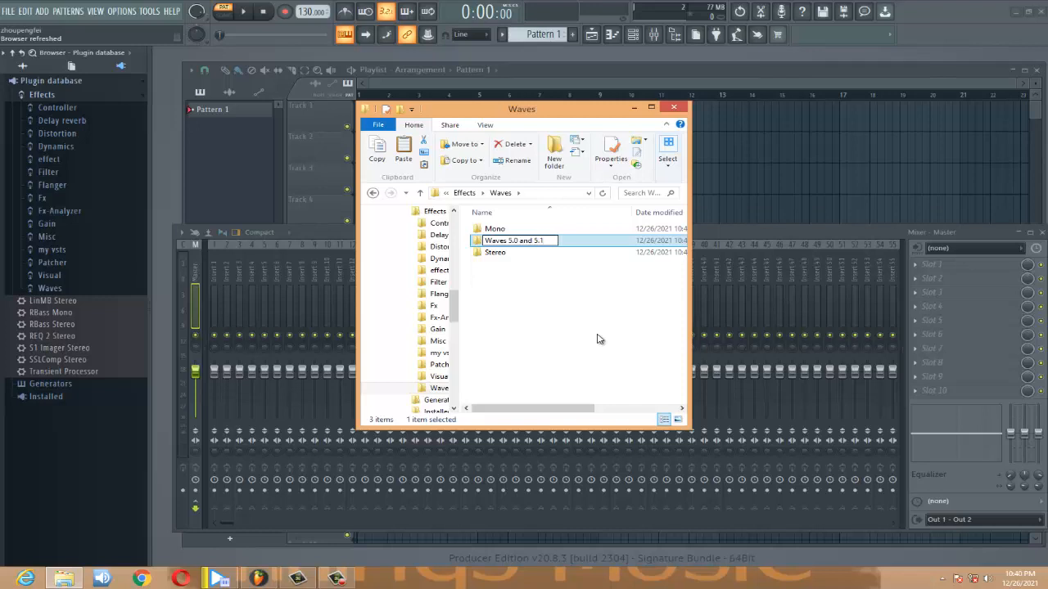
{"action": "key", "text": "Return"}
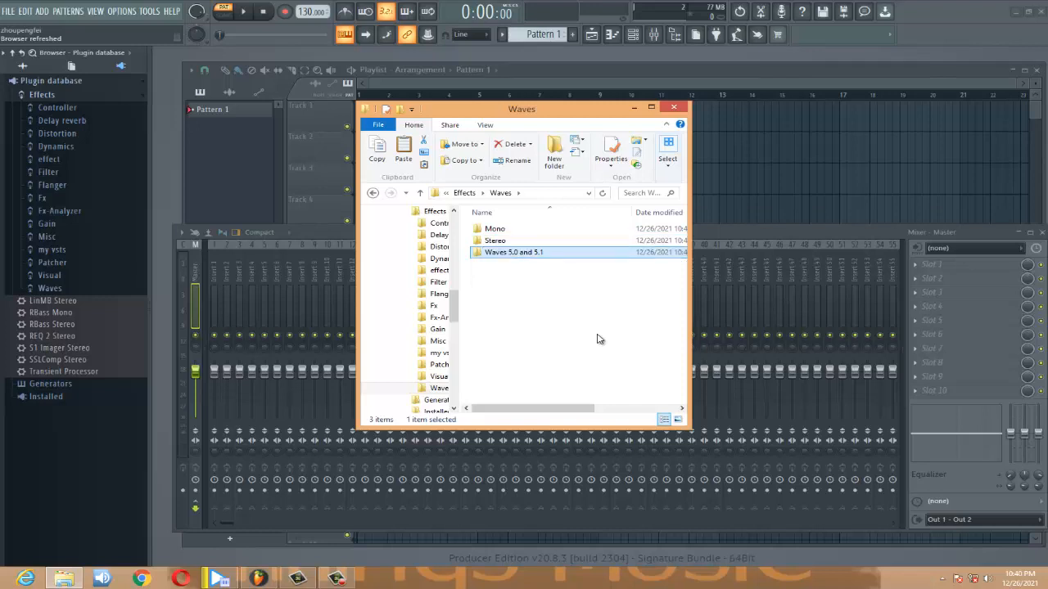
Return to the Effects folder and create a folder named "Fabfilter" in it
{"action": "left_click", "coordinate": [375, 194]}
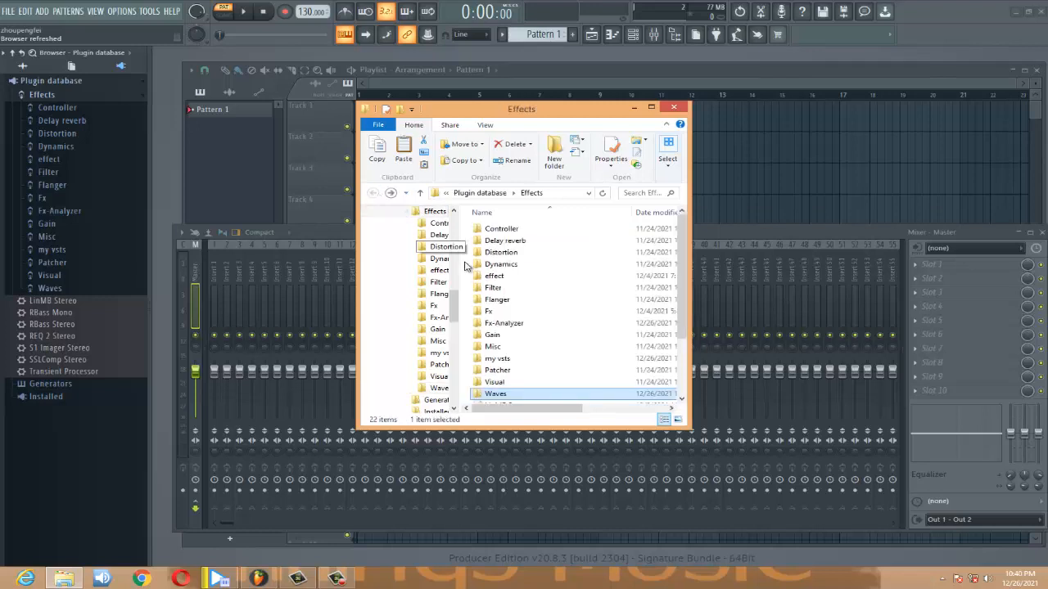
{"action": "right_click", "coordinate": [468, 303]}
{"action": "mouse_move", "coordinate": [573, 436]}
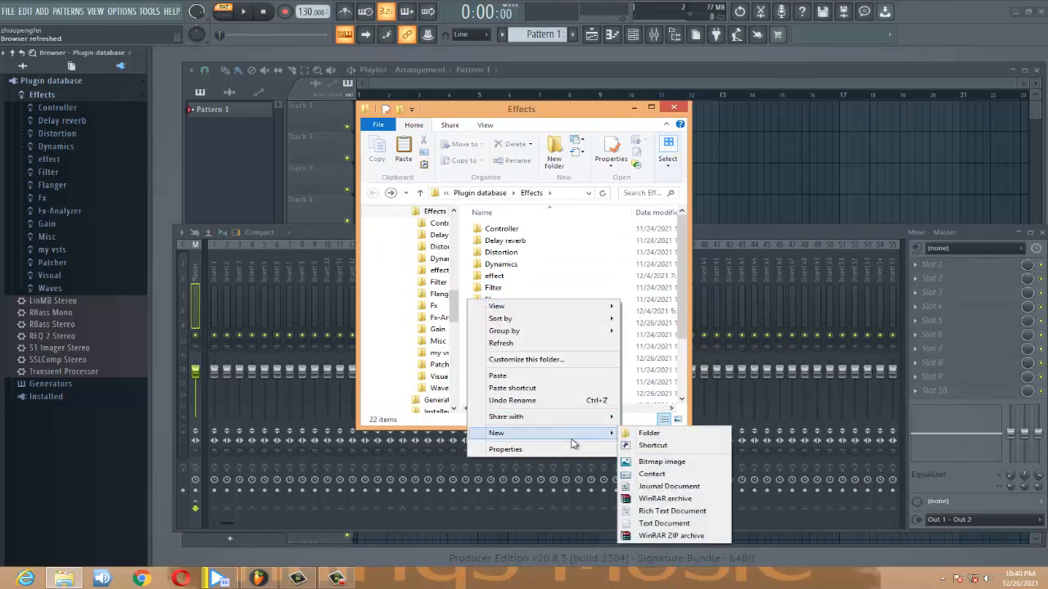
{"action": "left_click", "coordinate": [632, 438]}
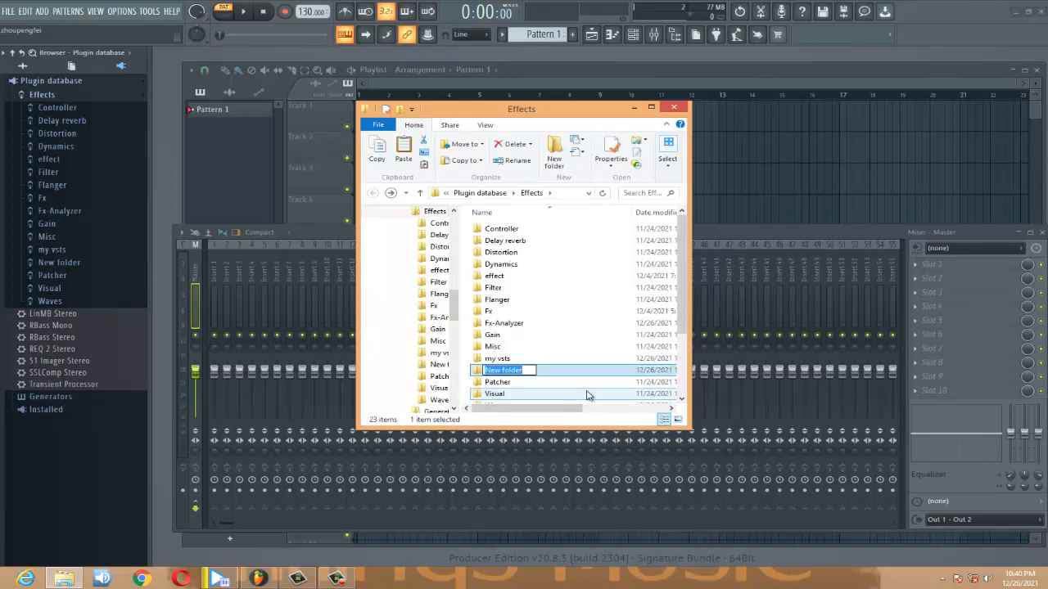
{"action": "type", "text": "Fabfilter"}
{"action": "left_click", "coordinate": [546, 373]}
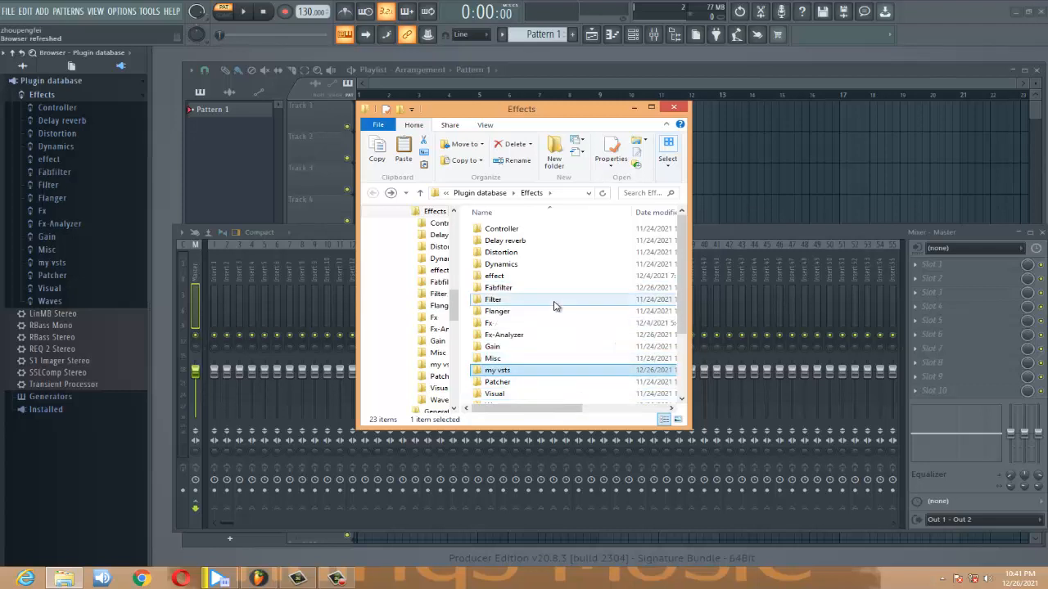
Create a folder named "Izotope Ozone 5" in the Effects folder
{"action": "right_click", "coordinate": [468, 289]}
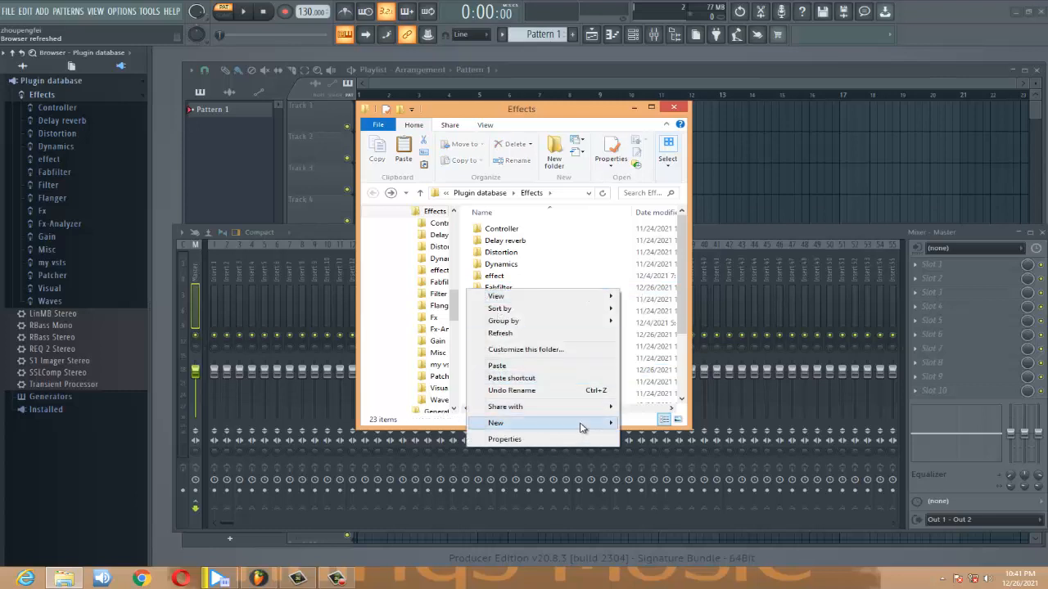
{"action": "mouse_move", "coordinate": [580, 424]}
{"action": "left_click", "coordinate": [646, 424]}
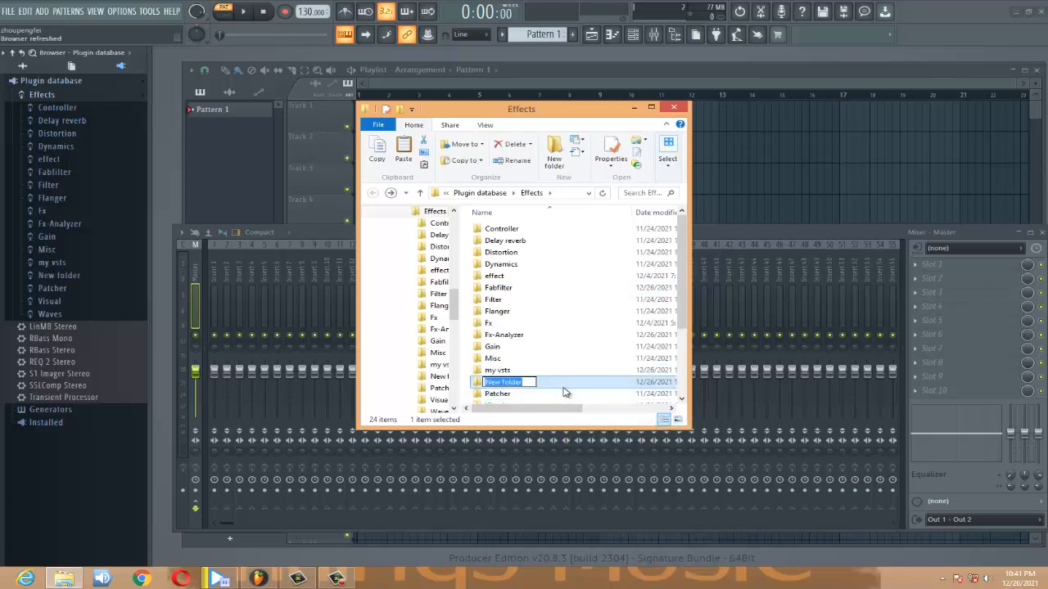
{"action": "type", "text": "Izotope Ozone 5"}
{"action": "key", "text": "Return"}
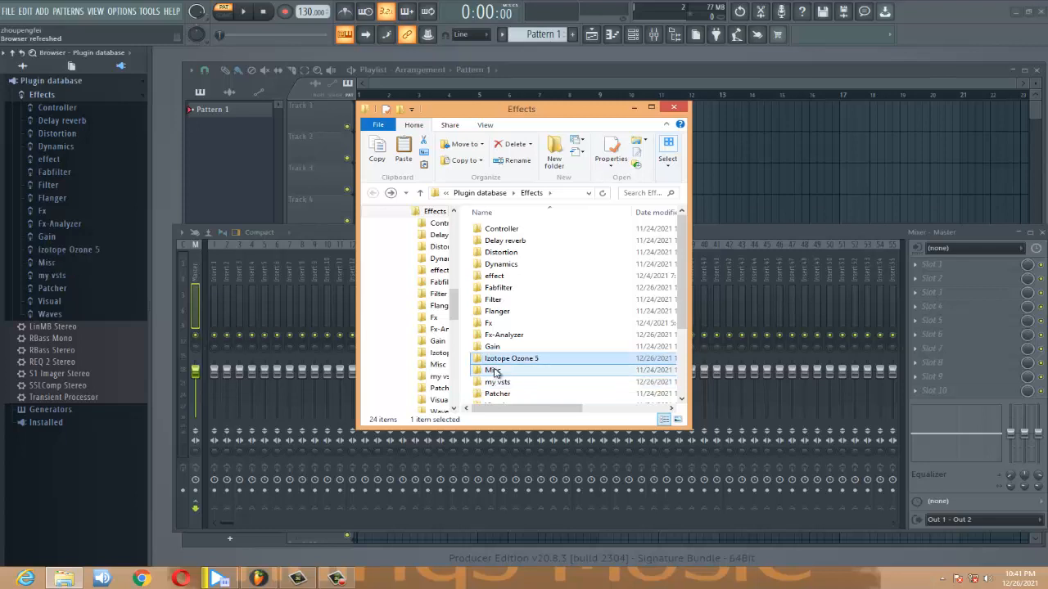
Create a folder named "Izotope Ozone 9" in the Effects folder
{"action": "right_click", "coordinate": [468, 377]}
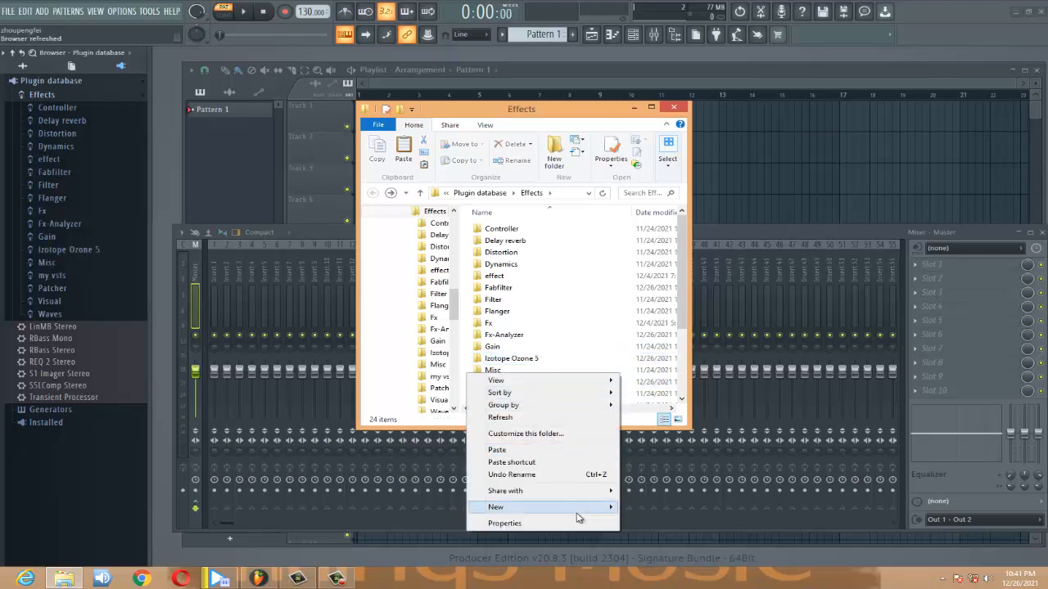
{"action": "mouse_move", "coordinate": [507, 507]}
{"action": "left_click", "coordinate": [648, 405]}
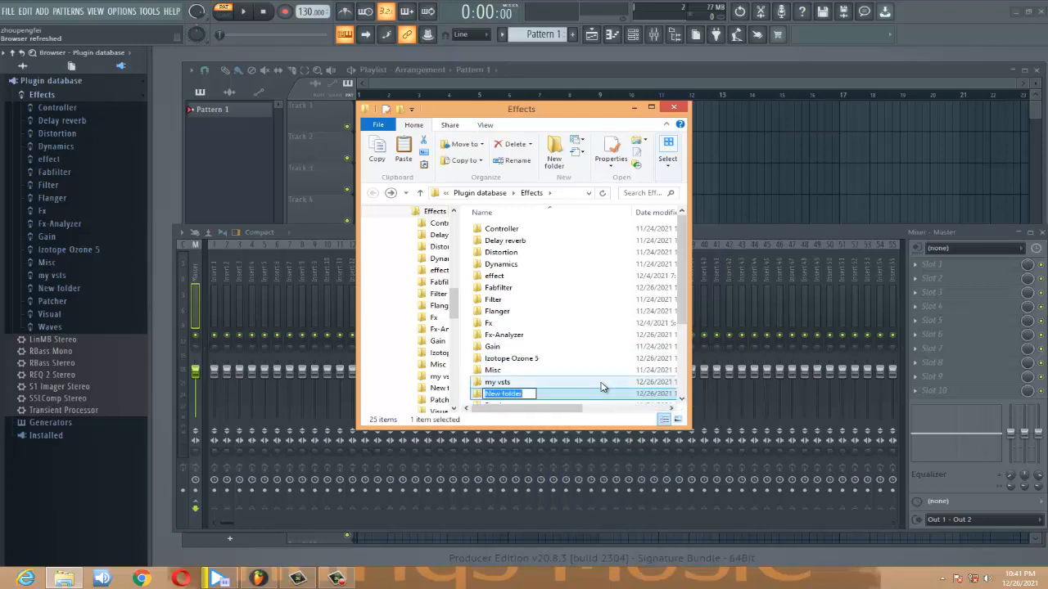
{"action": "type", "text": "l"}
{"action": "key", "text": "Return"}
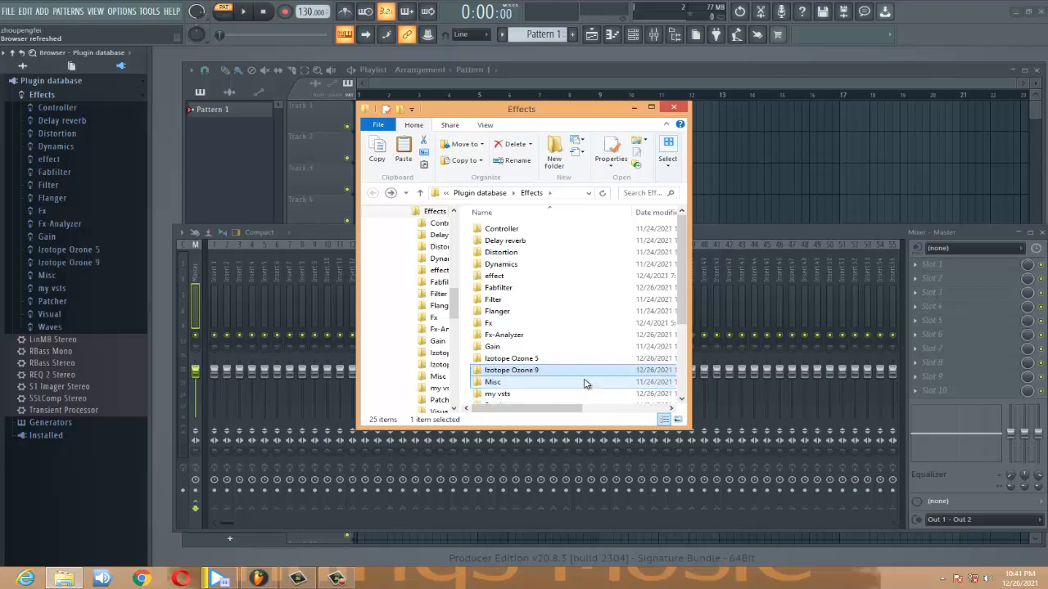
Create a folder named "TR5" in the Effects folder
{"action": "right_click", "coordinate": [468, 350]}
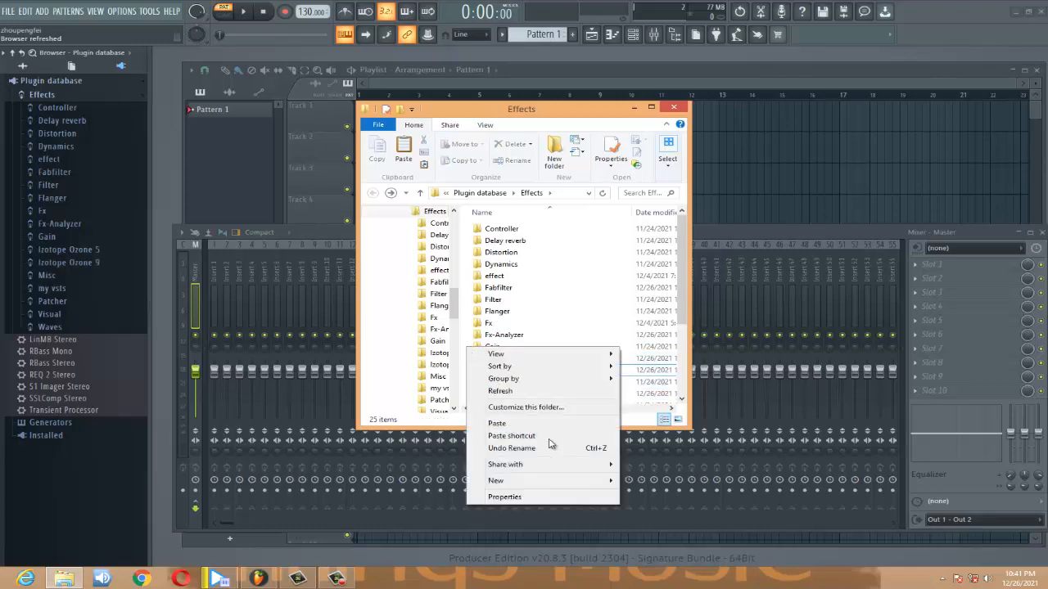
{"action": "mouse_move", "coordinate": [594, 476]}
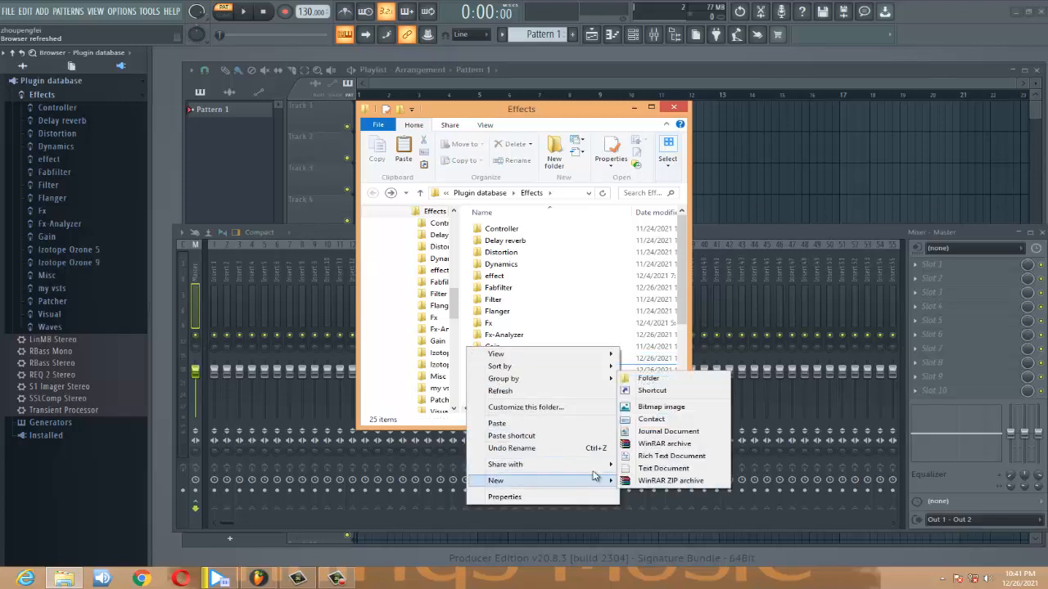
{"action": "left_click", "coordinate": [666, 377]}
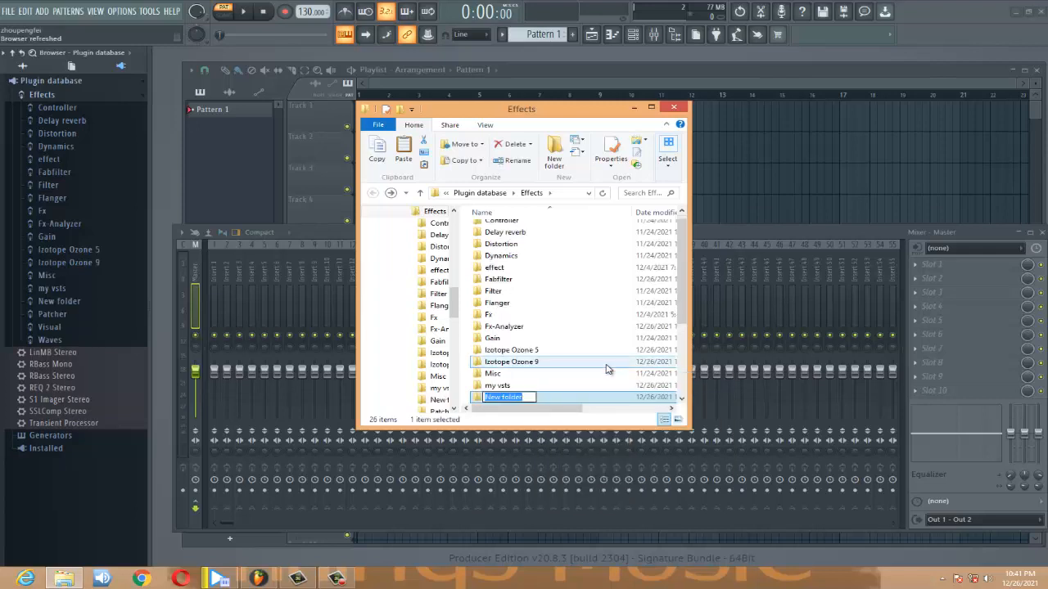
{"action": "type", "text": "TR5"}
{"action": "key", "text": "Return"}
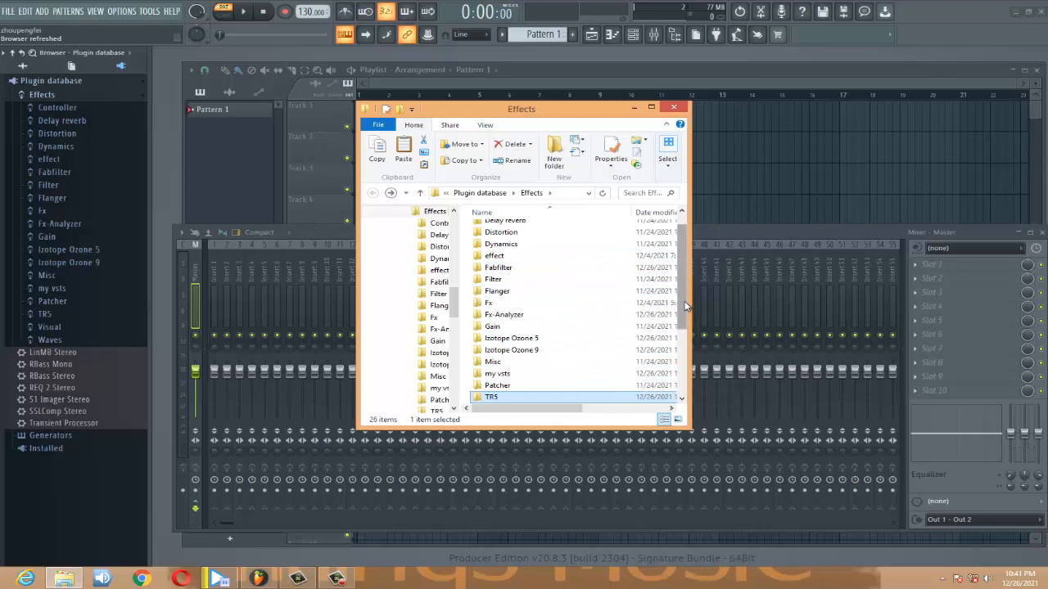
Open the "my vsts" folder and search it for "mono"
{"action": "left_click_drag", "start_coordinate": [686, 305], "coordinate": [696, 263]}
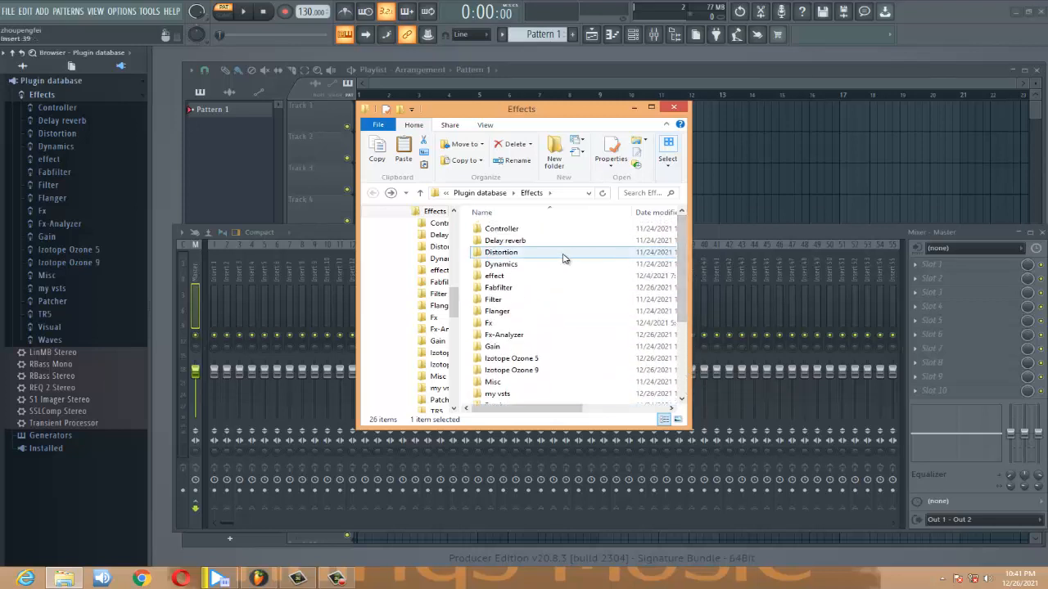
{"action": "mouse_move", "coordinate": [563, 258]}
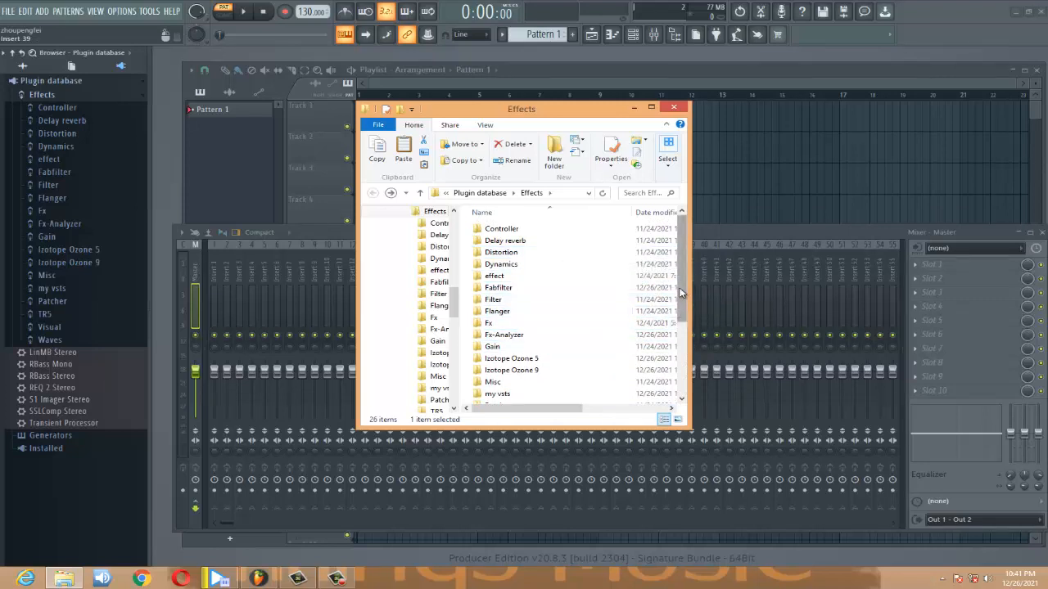
{"action": "scroll", "coordinate": [678, 293], "scroll_direction": "down", "scroll_amount": 1}
{"action": "scroll", "coordinate": [678, 288], "scroll_direction": "up", "scroll_amount": 1}
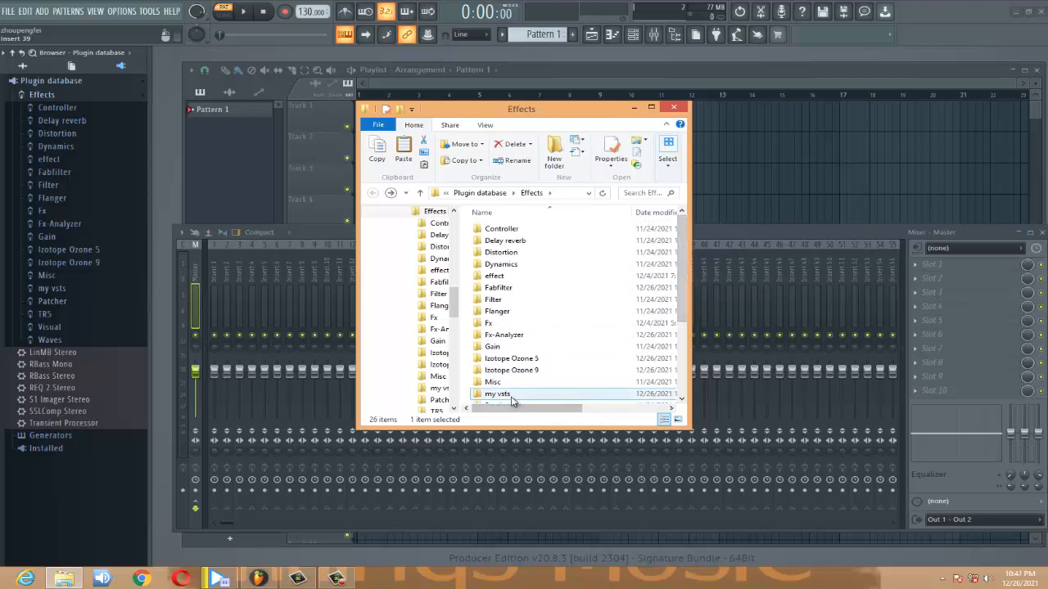
{"action": "left_click", "coordinate": [629, 192]}
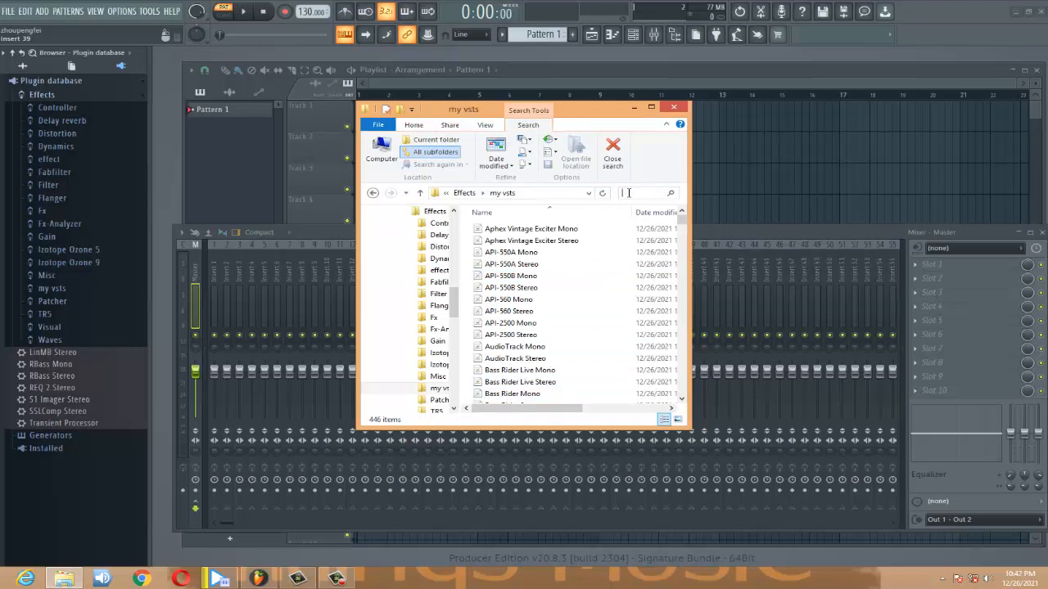
{"action": "type", "text": "mono"}
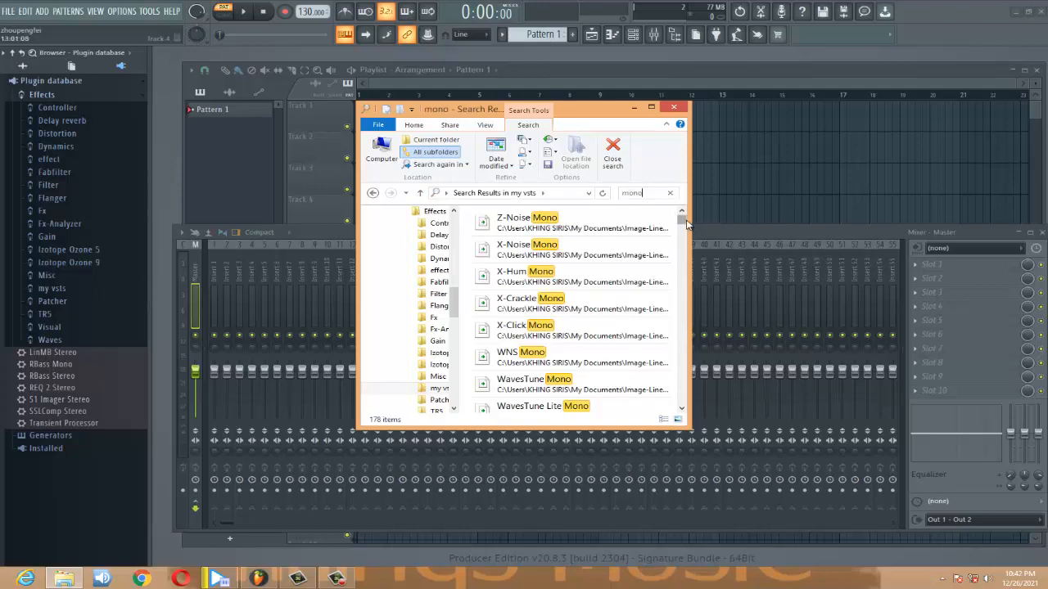
Select all the mono plugin files in the search results and check the selection through the end of the list
{"action": "mouse_move", "coordinate": [686, 221]}
{"action": "left_mouse_down"}
{"action": "mouse_move", "coordinate": [681, 408]}
{"action": "mouse_move", "coordinate": [679, 215]}
{"action": "left_mouse_up"}
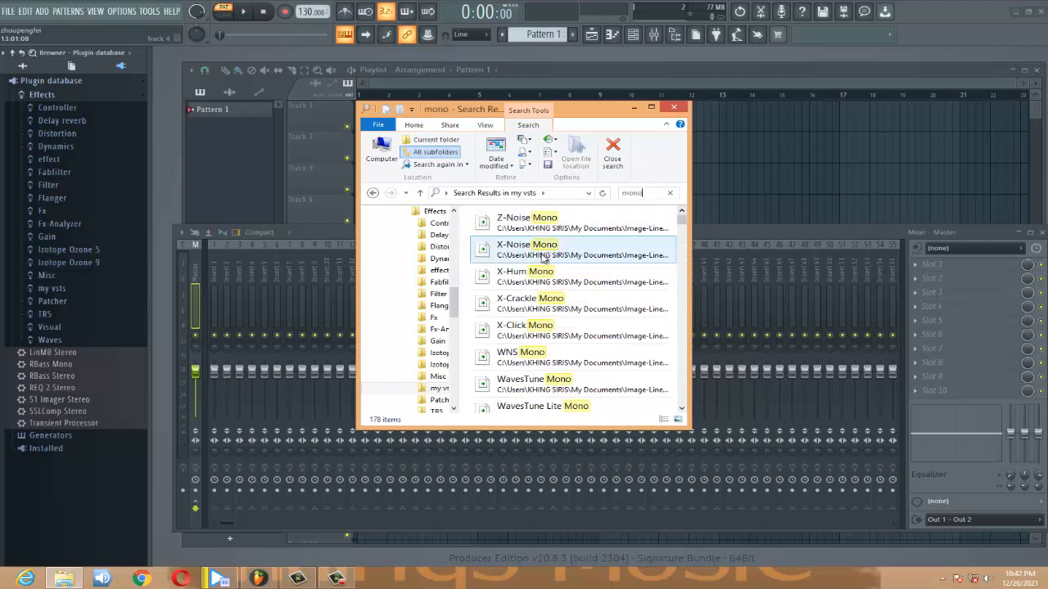
{"action": "left_click", "coordinate": [487, 234]}
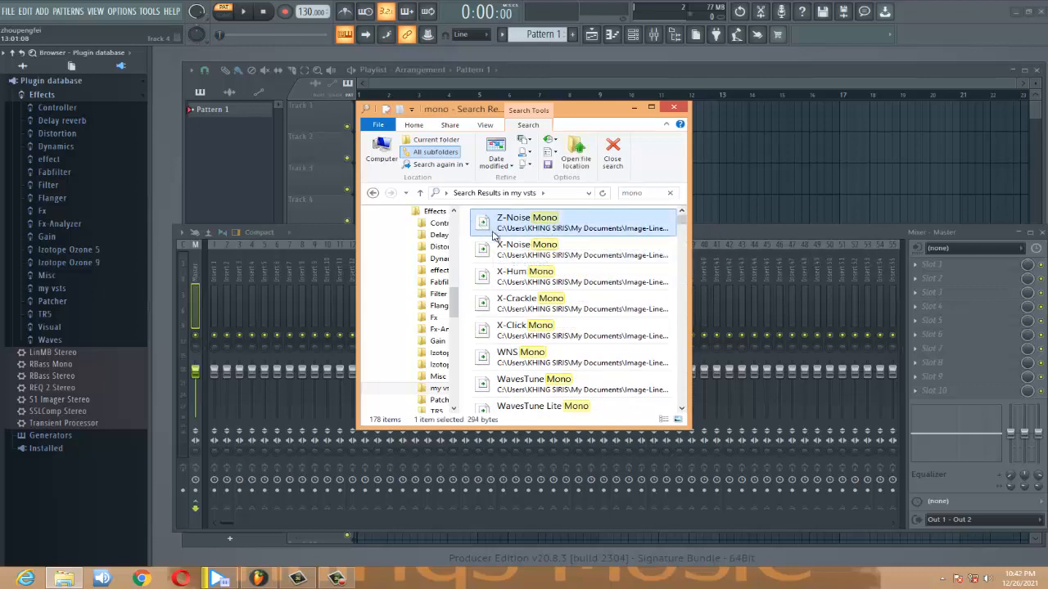
{"action": "key", "text": "ctrl+a"}
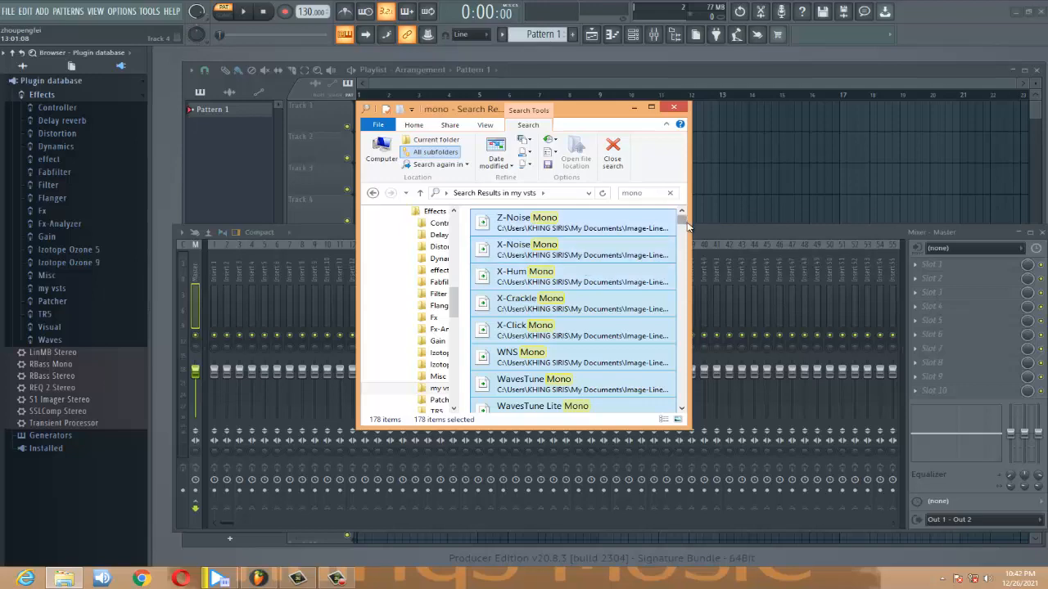
{"action": "left_click_drag", "start_coordinate": [688, 225], "coordinate": [682, 407]}
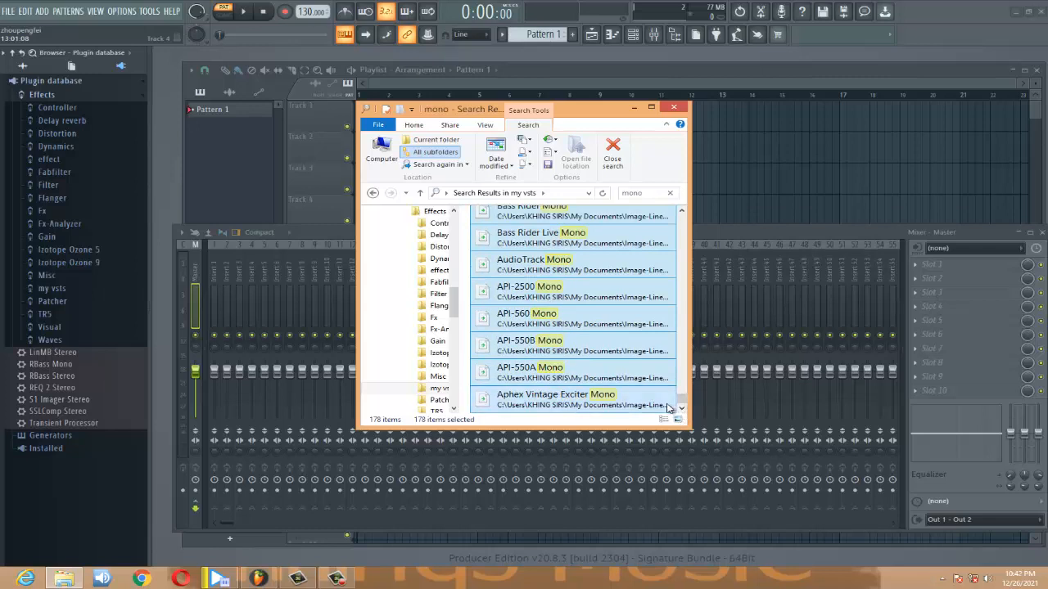
Move the selected mono plugin files from "my vsts" into the Mono folder inside Effects > Waves
{"action": "left_click", "coordinate": [373, 195]}
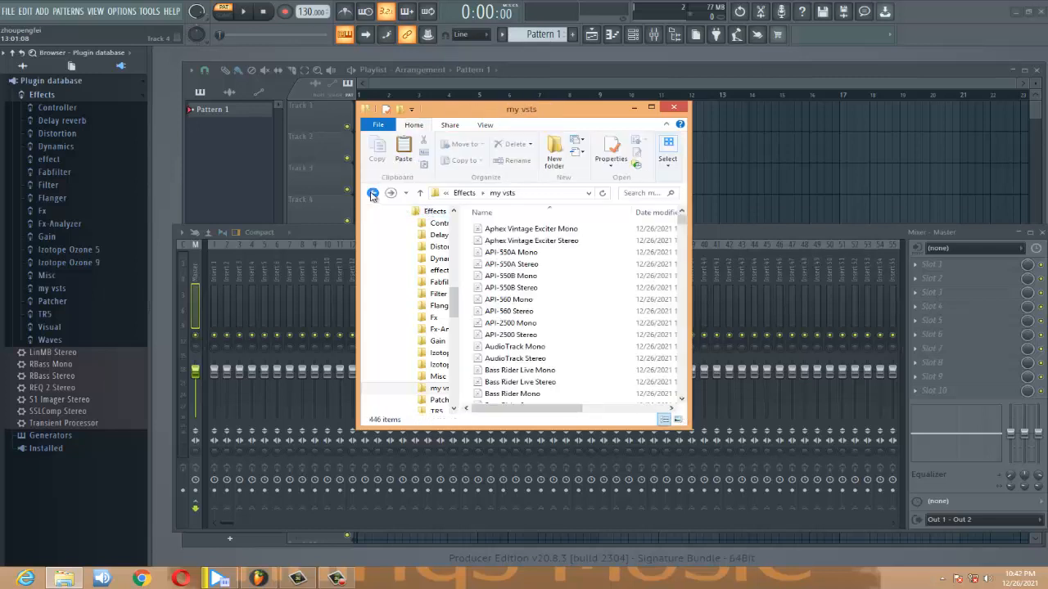
{"action": "left_click", "coordinate": [372, 195]}
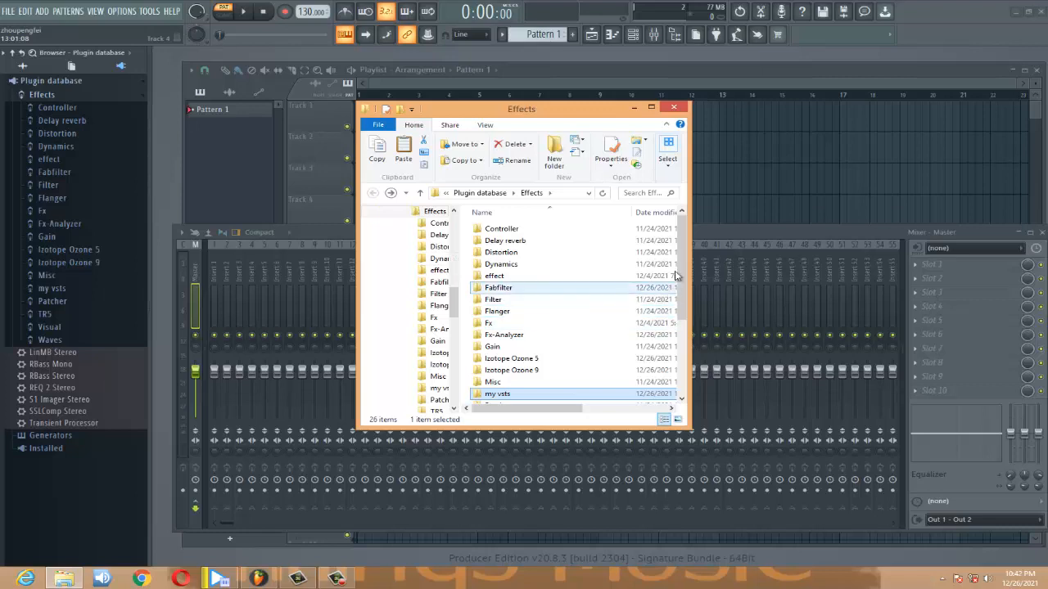
{"action": "scroll", "coordinate": [676, 363], "scroll_direction": "down", "scroll_amount": 4}
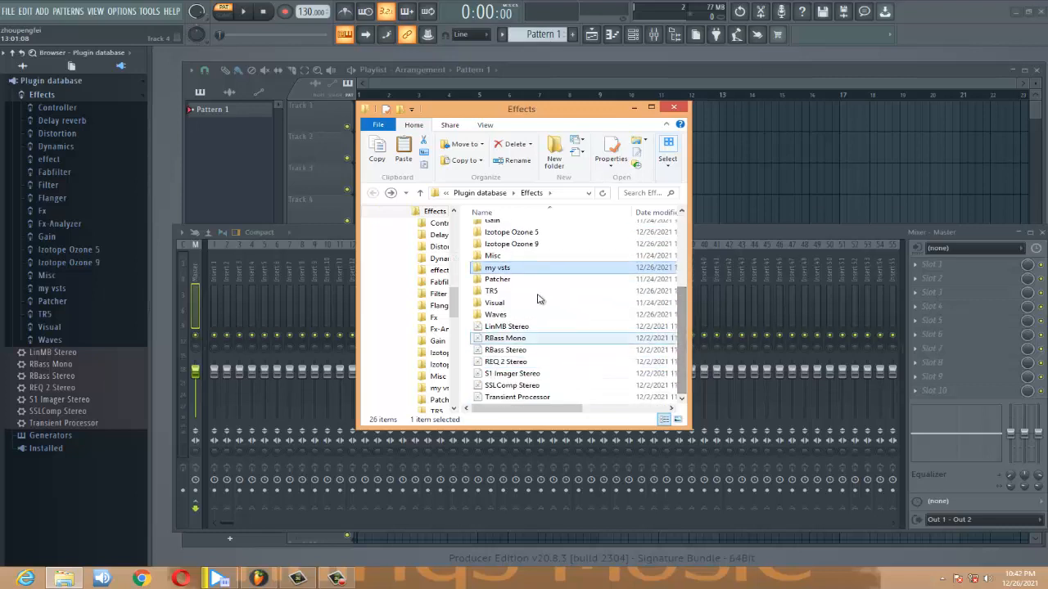
{"action": "double_click", "coordinate": [501, 315]}
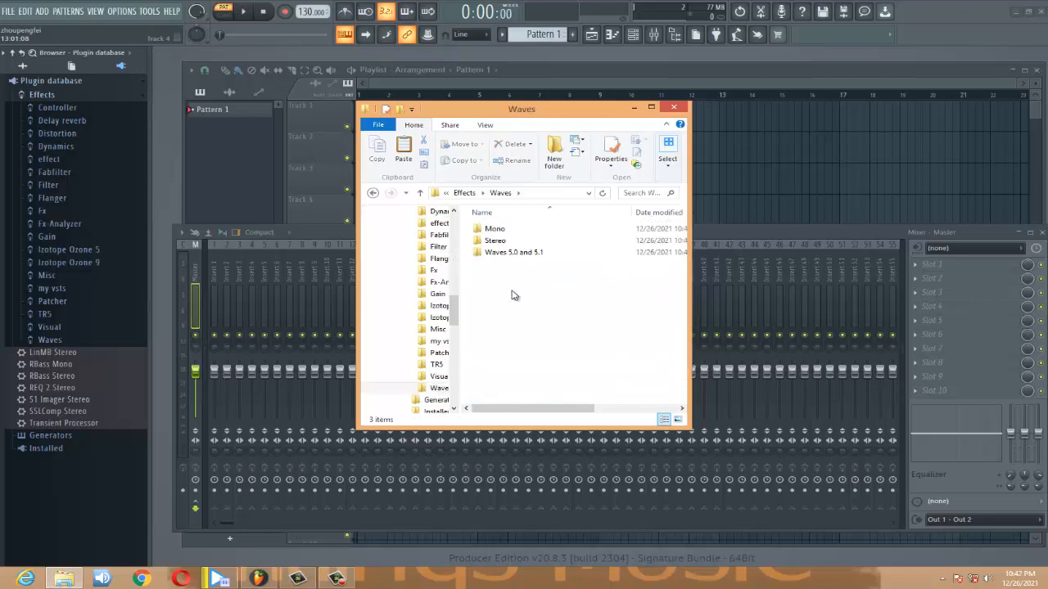
{"action": "double_click", "coordinate": [508, 230]}
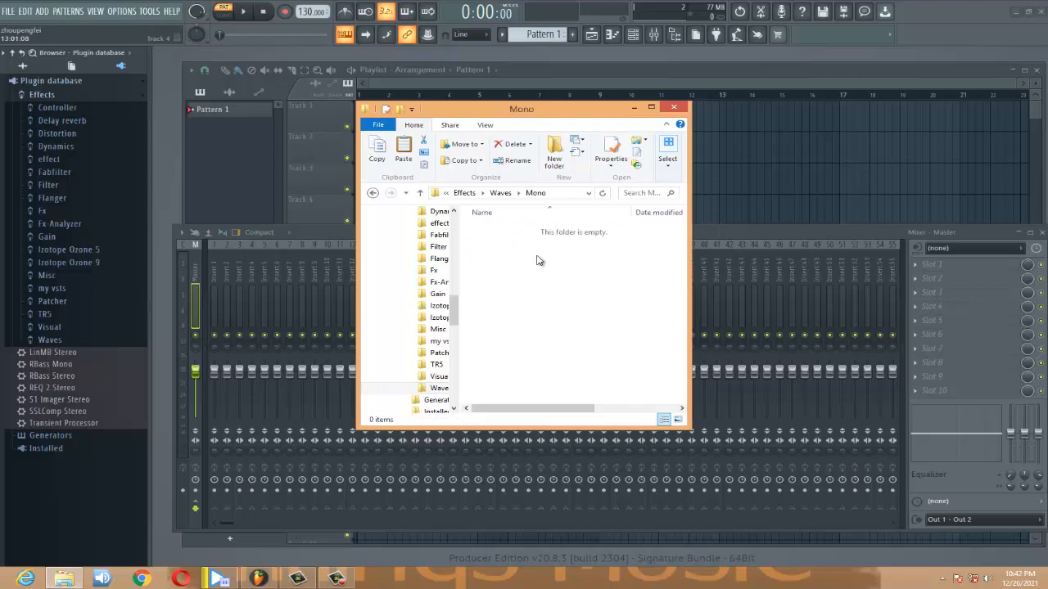
{"action": "left_click", "coordinate": [411, 157]}
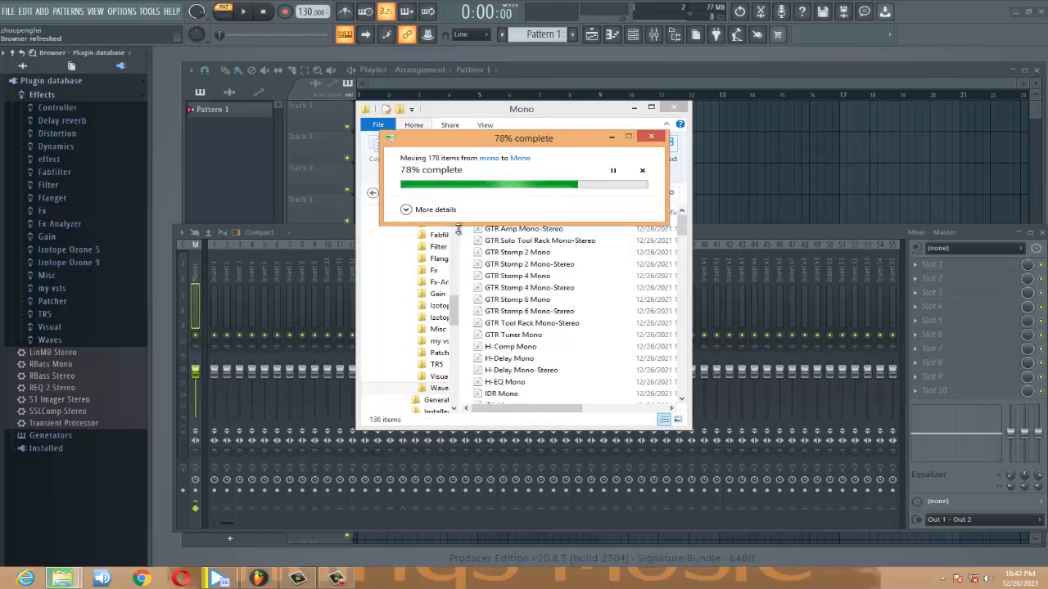
Return to the Effects folder, open "my vsts" and search it for "stereo"
{"action": "left_click", "coordinate": [374, 193]}
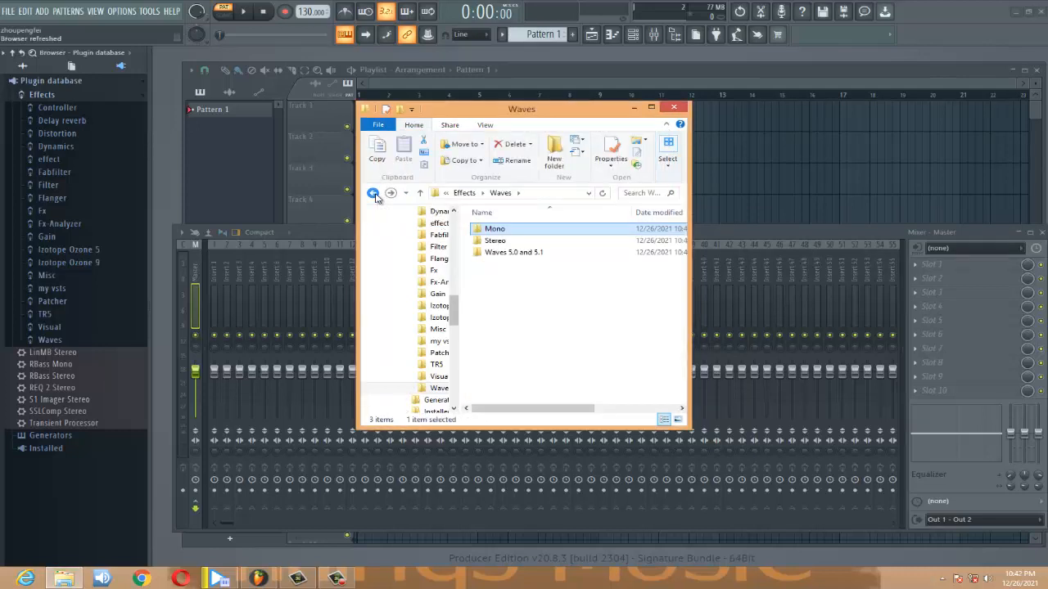
{"action": "left_click", "coordinate": [373, 193]}
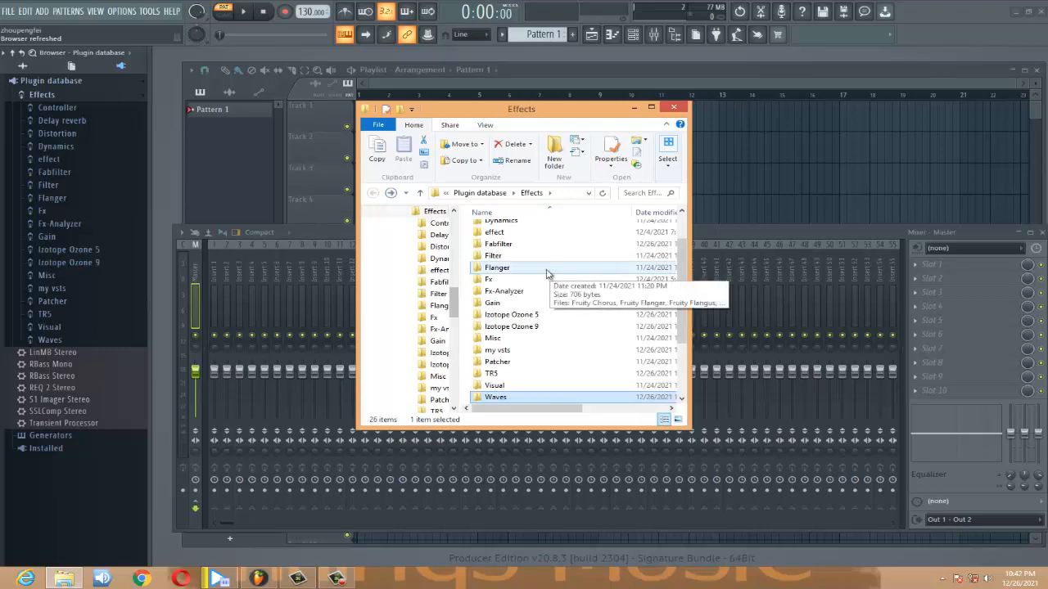
{"action": "left_click", "coordinate": [524, 351]}
{"action": "double_click", "coordinate": [524, 352]}
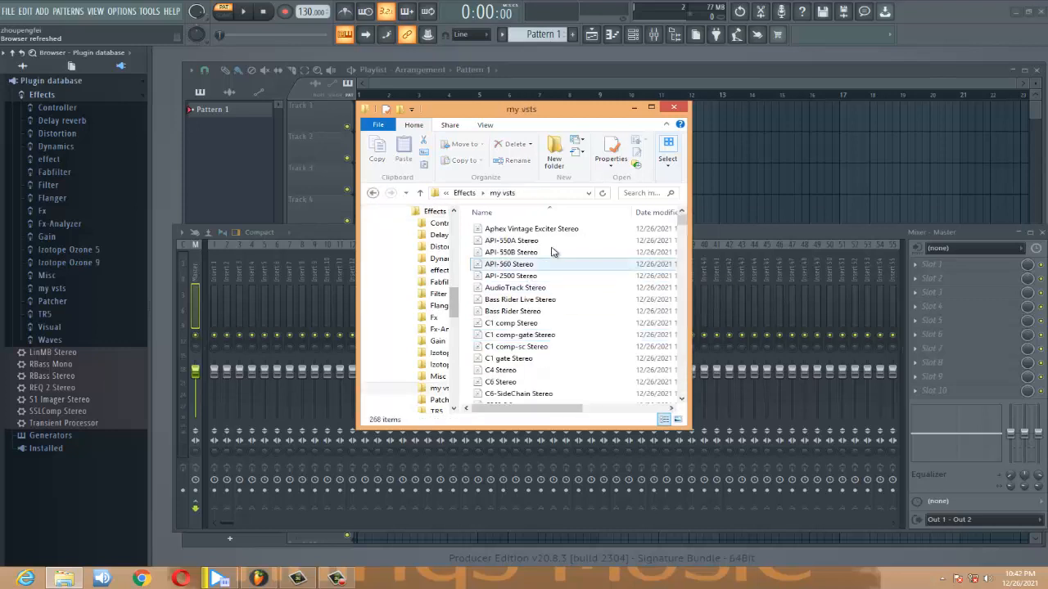
{"action": "left_click", "coordinate": [645, 191]}
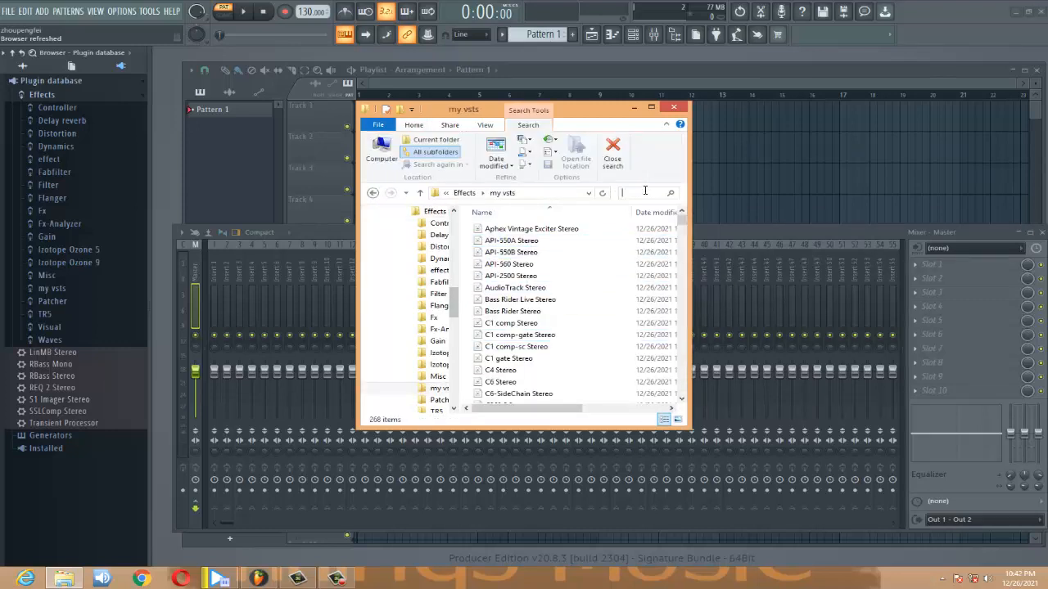
{"action": "type", "text": "stereo"}
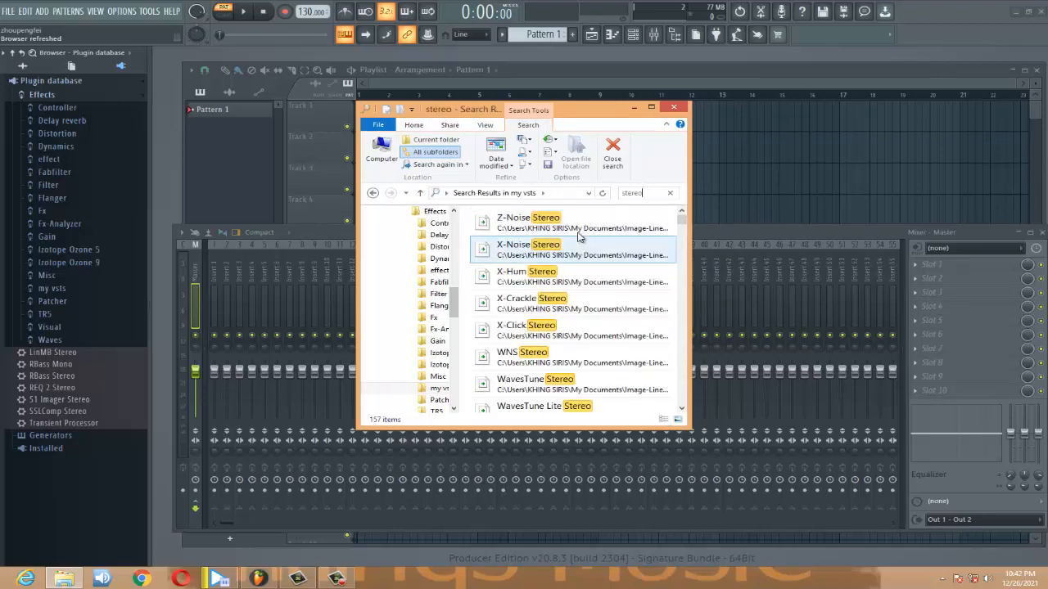
Select all the stereo plugin files in the search results
{"action": "left_click_drag", "start_coordinate": [685, 223], "coordinate": [682, 407]}
{"action": "left_click", "coordinate": [548, 340]}
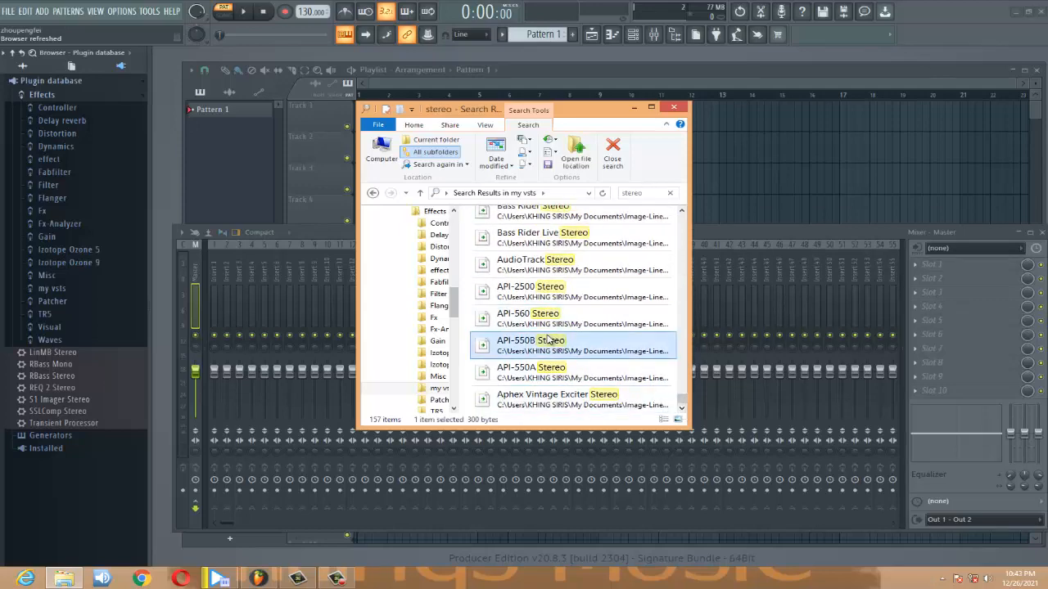
{"action": "key", "text": "ctrl+a"}
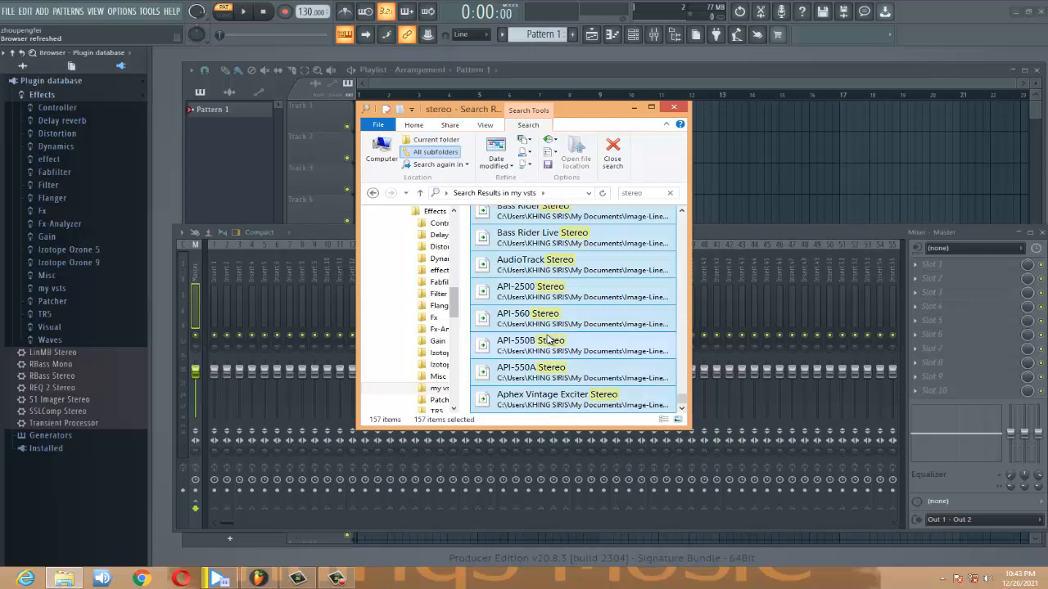
Move the selected stereo plugin files from "my vsts" into the Stereo folder inside Effects > Waves
{"action": "left_click", "coordinate": [373, 193]}
{"action": "left_click", "coordinate": [372, 193]}
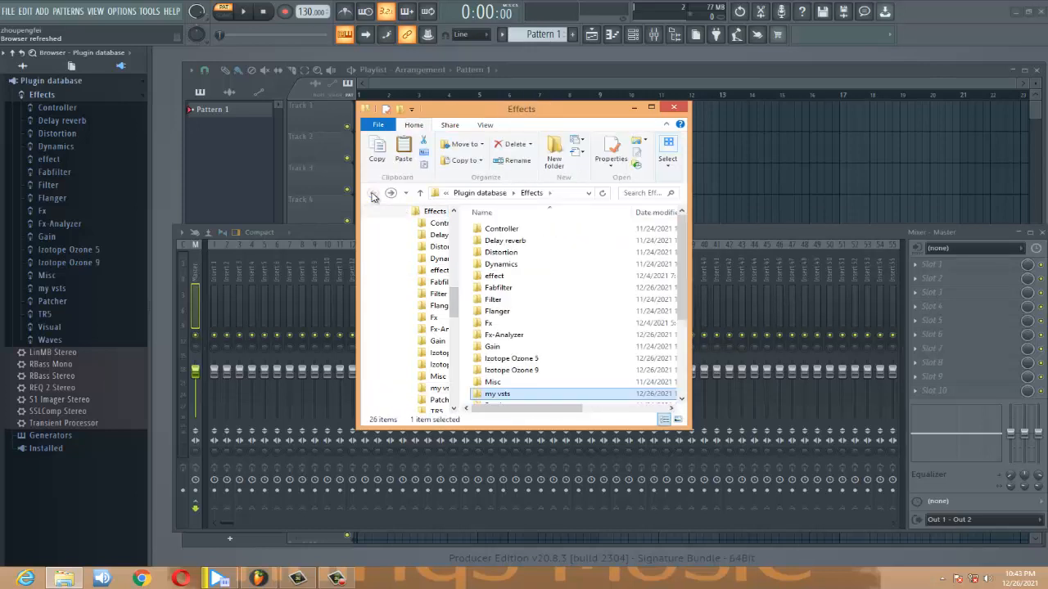
{"action": "scroll", "coordinate": [685, 361], "scroll_direction": "down", "scroll_amount": 4}
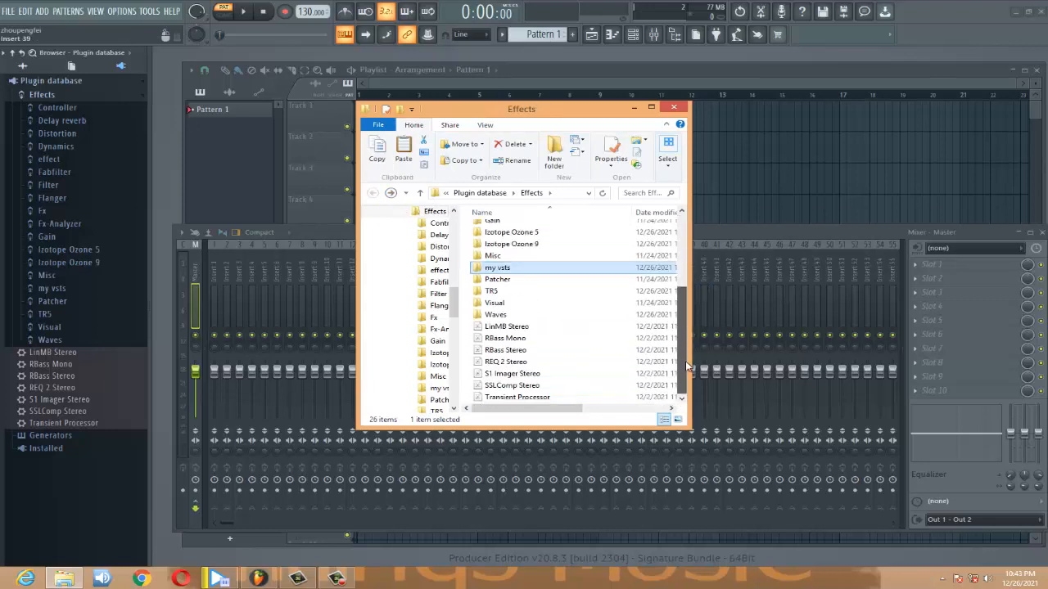
{"action": "double_click", "coordinate": [528, 314]}
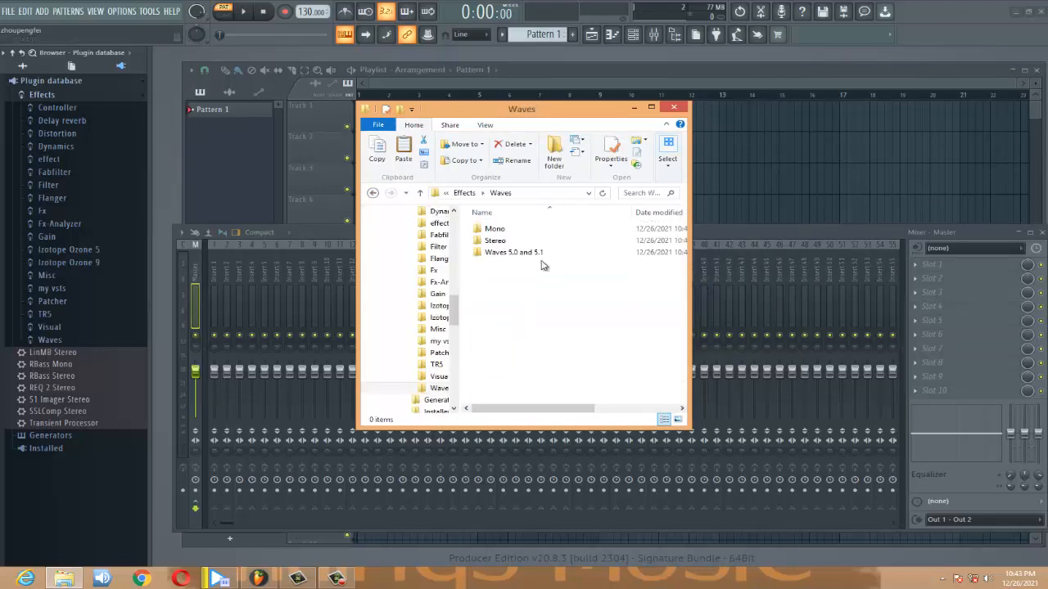
{"action": "left_click", "coordinate": [548, 243]}
{"action": "double_click", "coordinate": [548, 241]}
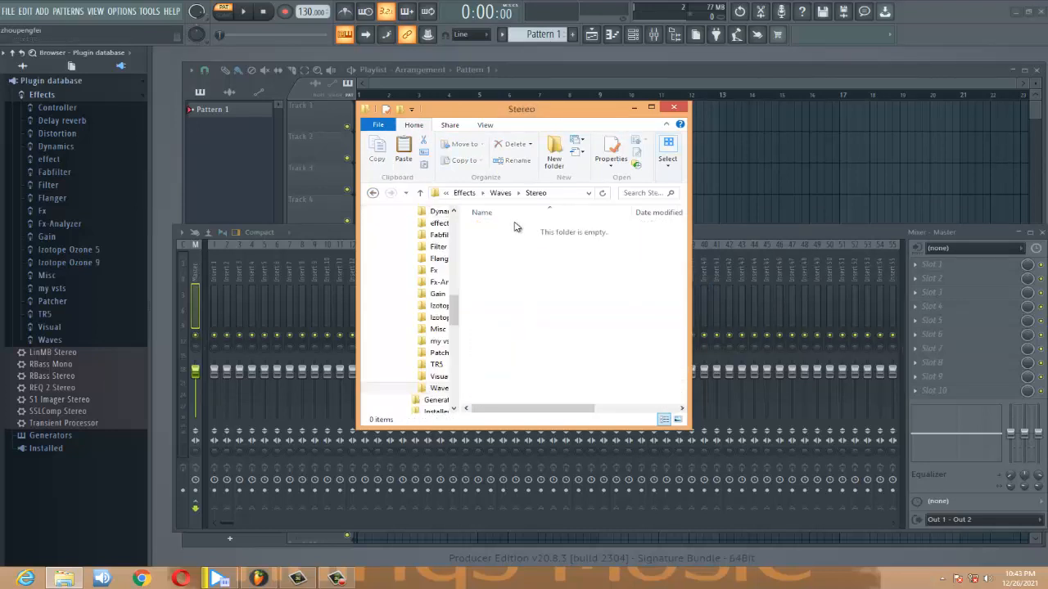
{"action": "left_click", "coordinate": [405, 152]}
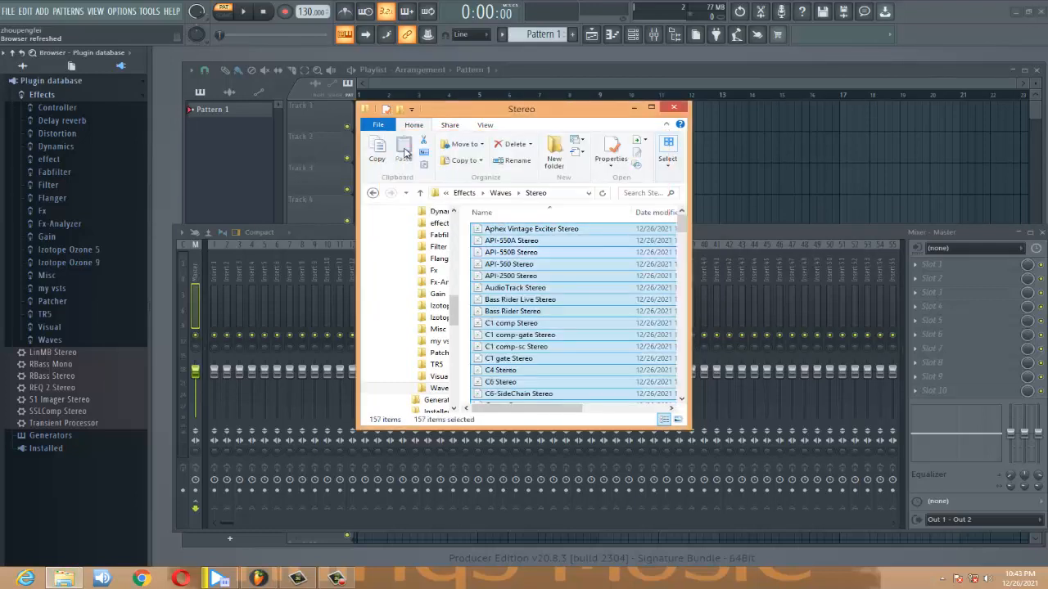
Go back to the "my vsts" folder and search it for "fabfil"
{"action": "left_click", "coordinate": [373, 193]}
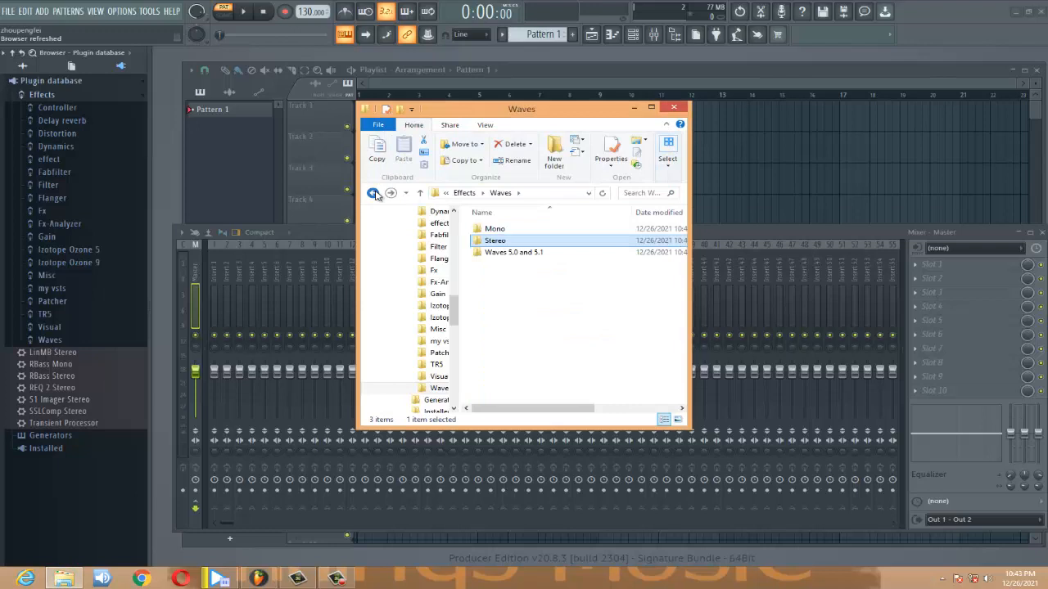
{"action": "left_click", "coordinate": [373, 193]}
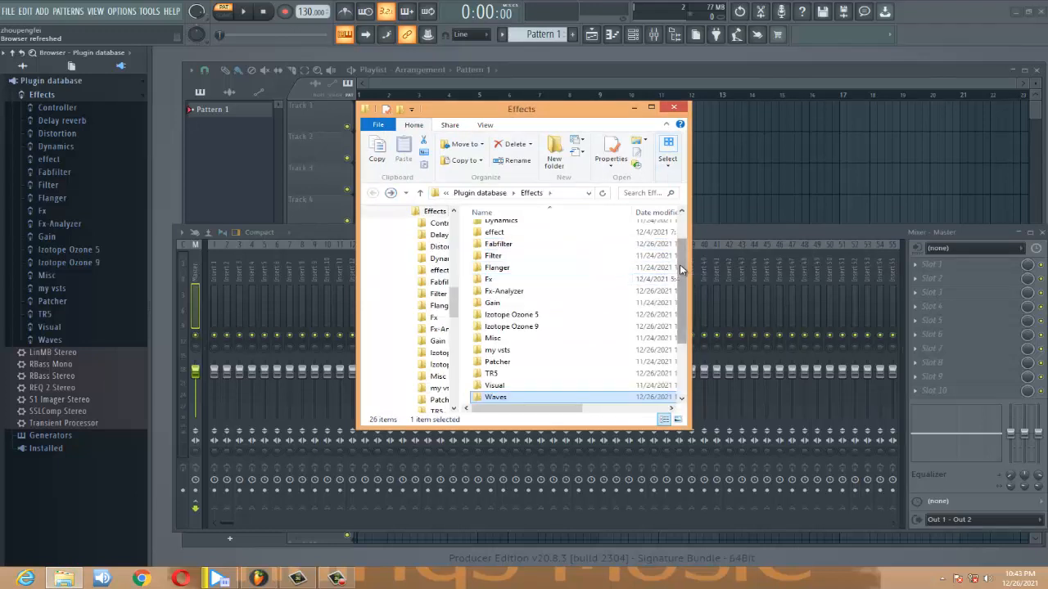
{"action": "mouse_move", "coordinate": [683, 268]}
{"action": "left_mouse_down"}
{"action": "mouse_move", "coordinate": [682, 290]}
{"action": "mouse_move", "coordinate": [685, 255]}
{"action": "left_mouse_up"}
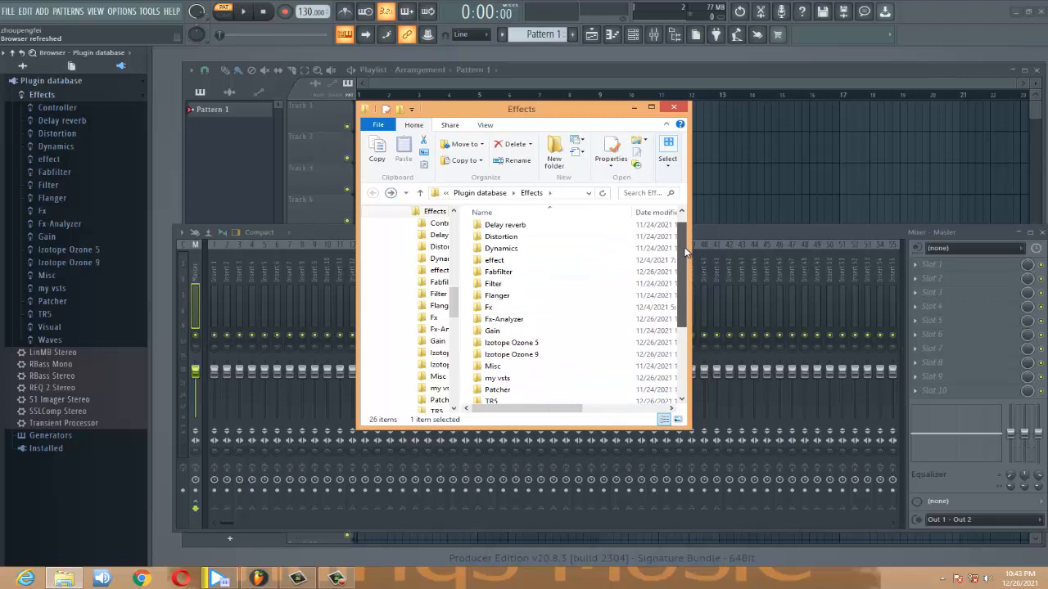
{"action": "double_click", "coordinate": [518, 379]}
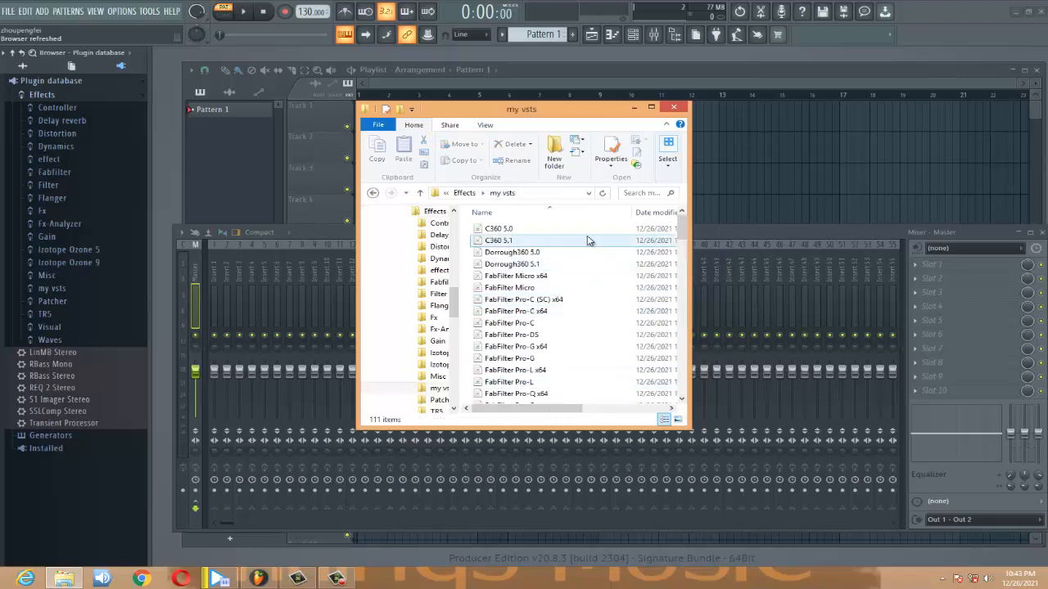
{"action": "left_click", "coordinate": [547, 230]}
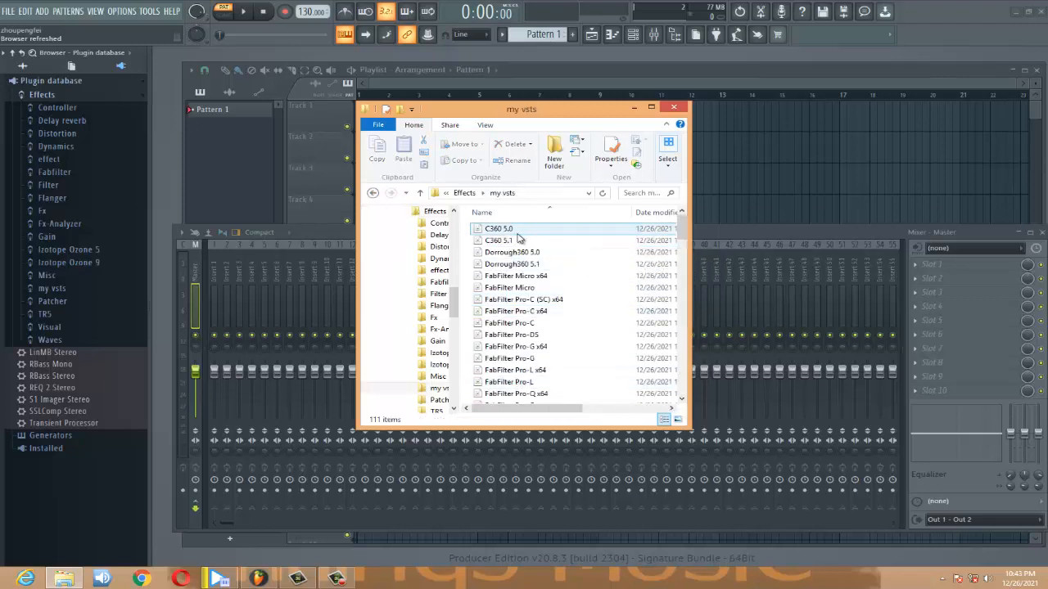
{"action": "left_click", "coordinate": [515, 242]}
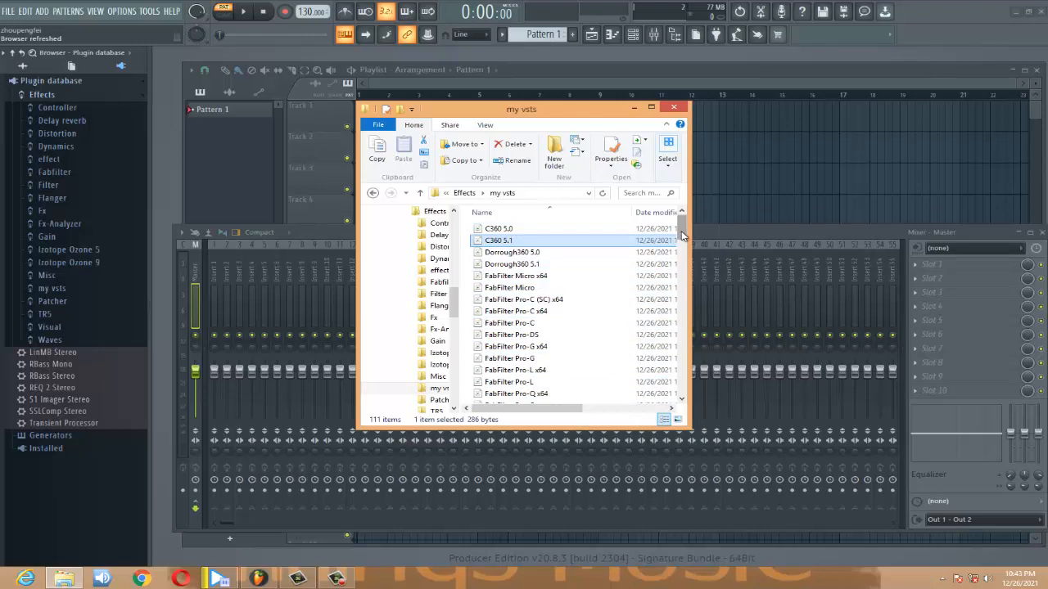
{"action": "mouse_move", "coordinate": [684, 233]}
{"action": "left_mouse_down"}
{"action": "mouse_move", "coordinate": [684, 278]}
{"action": "mouse_move", "coordinate": [685, 222]}
{"action": "left_mouse_up"}
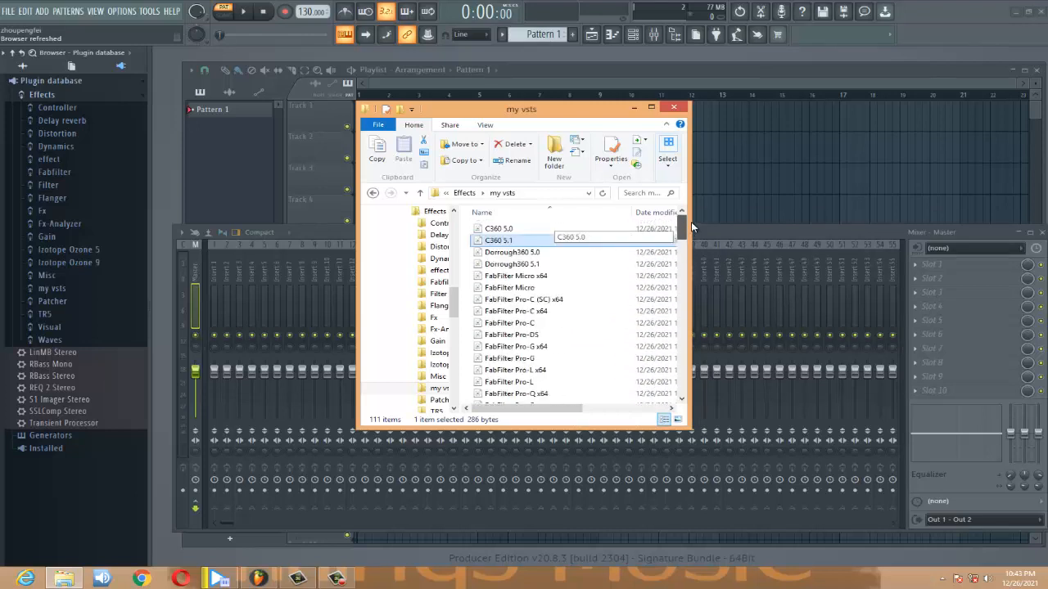
{"action": "left_click", "coordinate": [650, 194]}
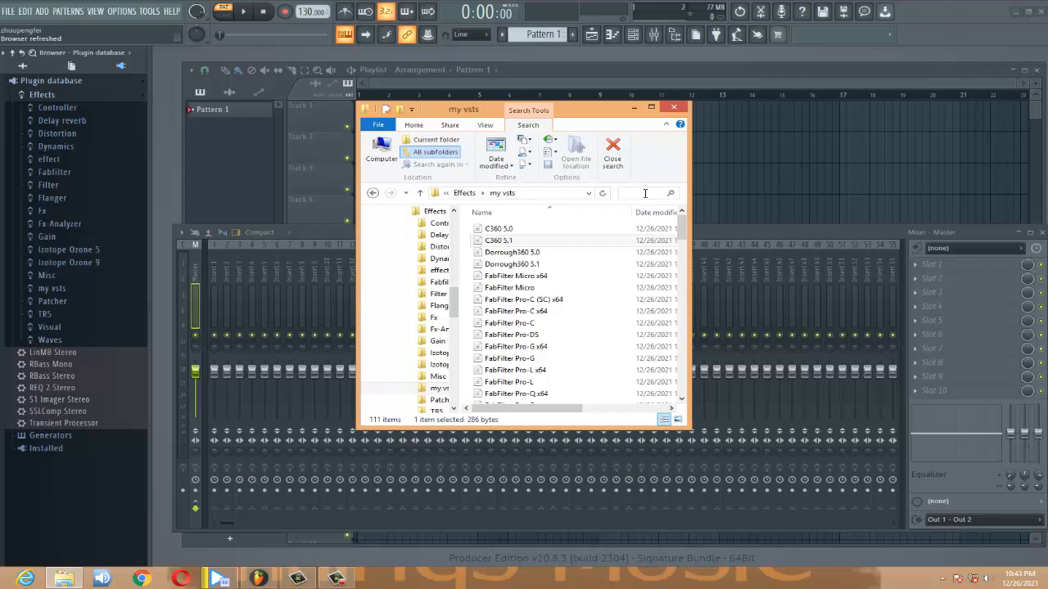
{"action": "type", "text": "fab"}
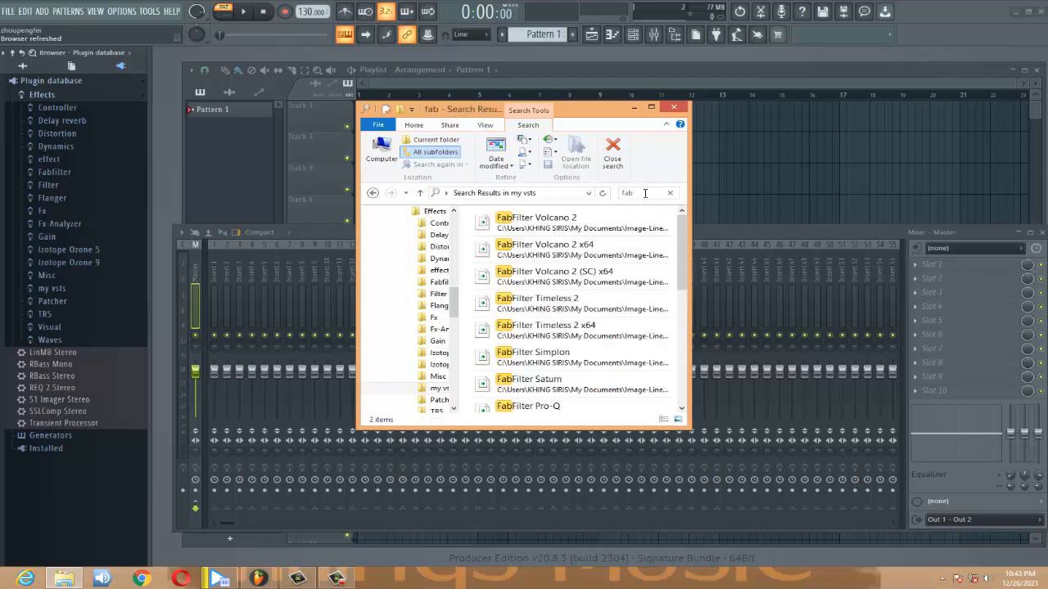
{"action": "type", "text": "fil"}
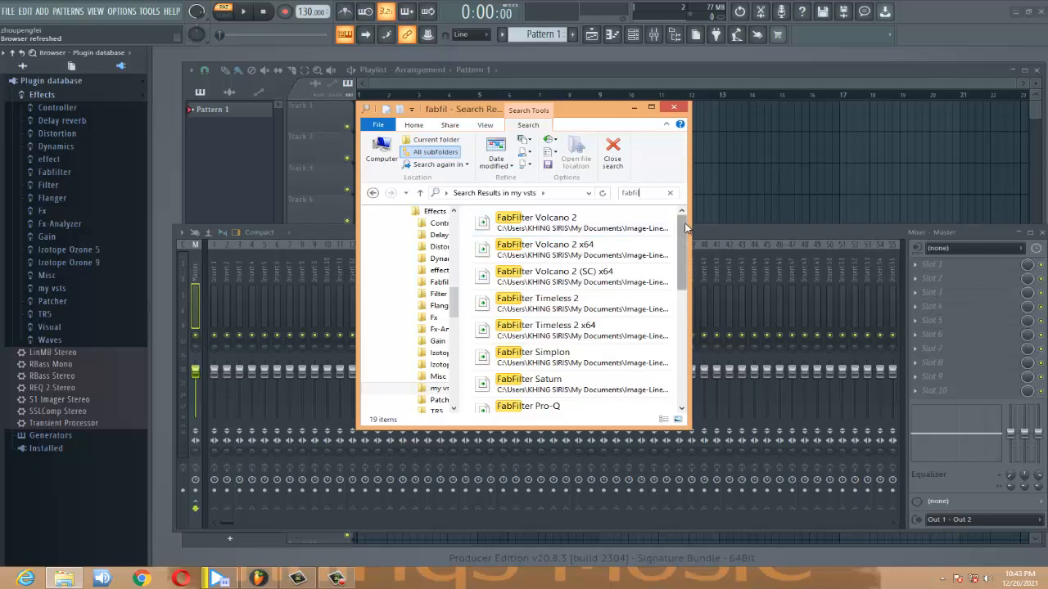
Select all the FabFilter plugin files in the search results
{"action": "left_click_drag", "start_coordinate": [682, 233], "coordinate": [679, 347]}
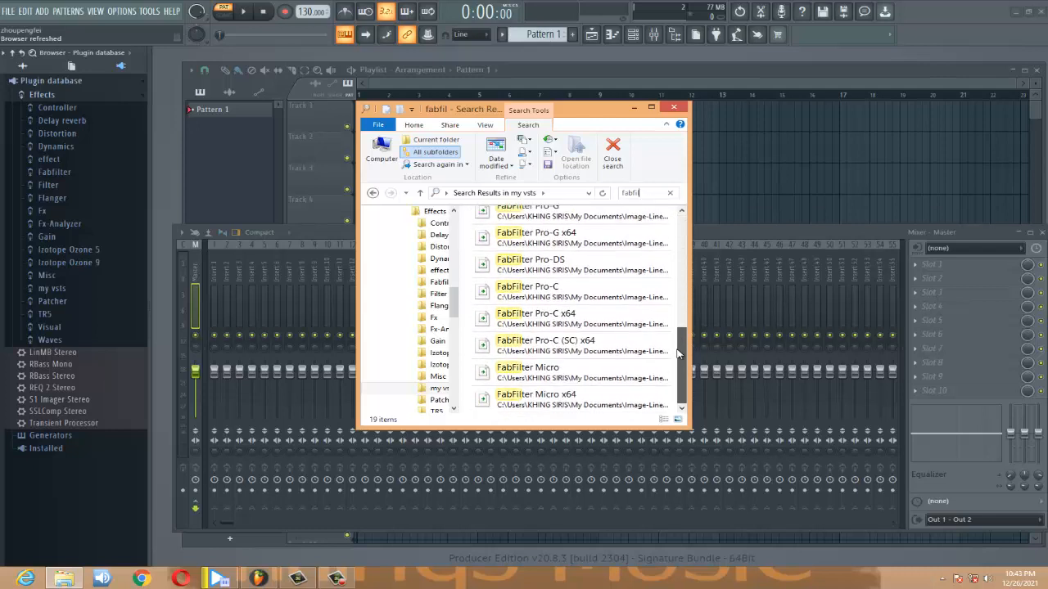
{"action": "left_click", "coordinate": [529, 406]}
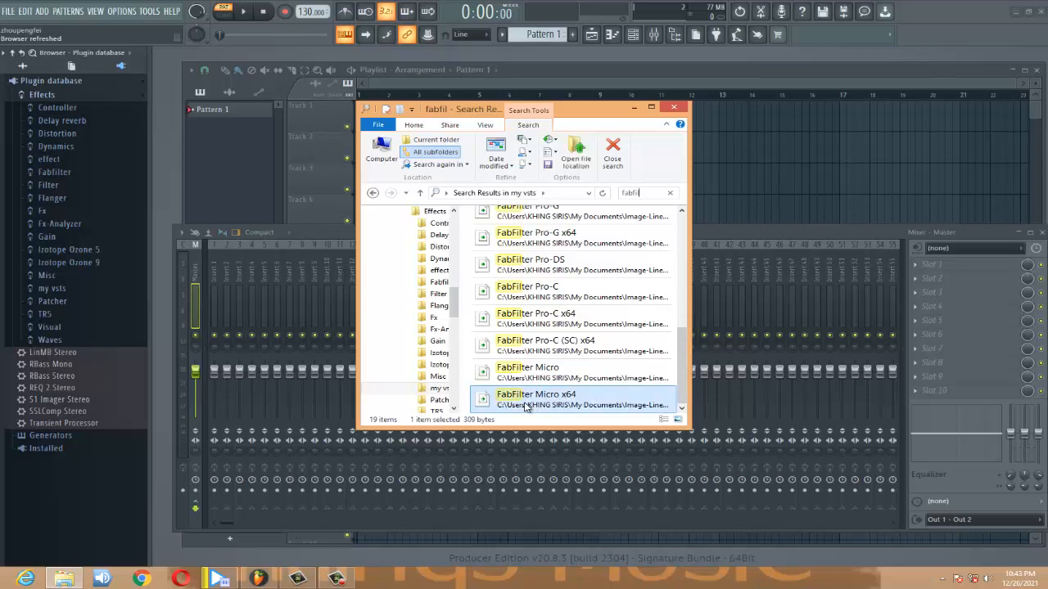
{"action": "key", "text": "ctrl+a"}
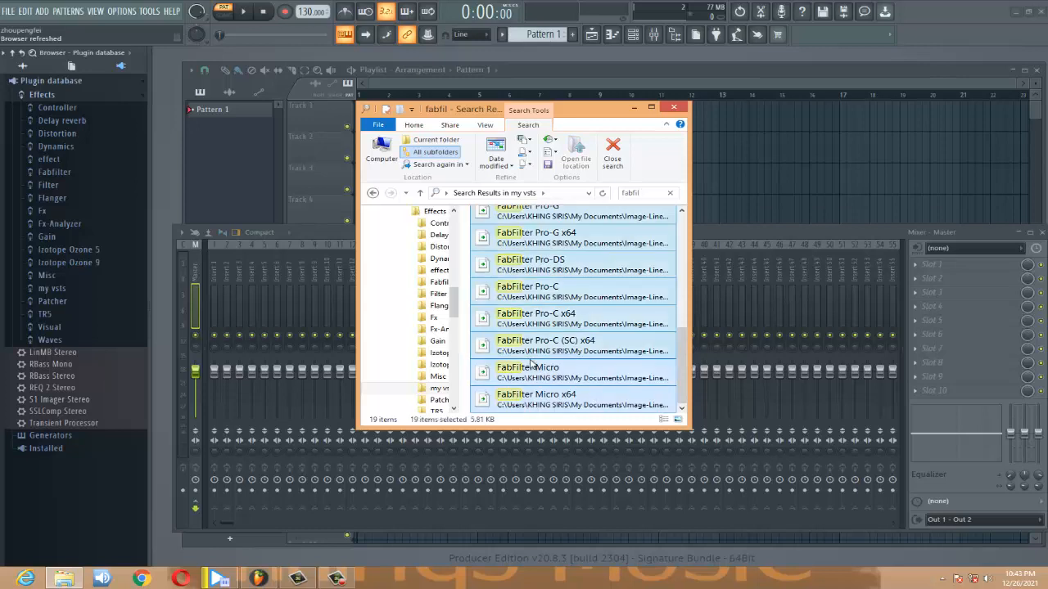
Move the selected FabFilter plugin files into the Fabfilter folder and return to the Effects folder
{"action": "left_click", "coordinate": [374, 194]}
{"action": "left_click", "coordinate": [374, 194]}
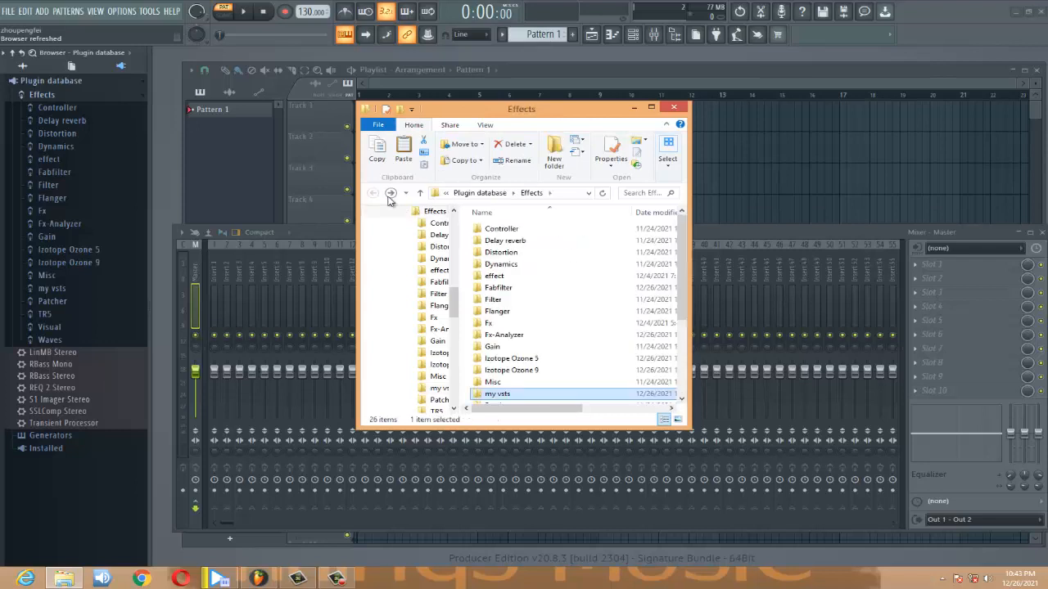
{"action": "double_click", "coordinate": [540, 288]}
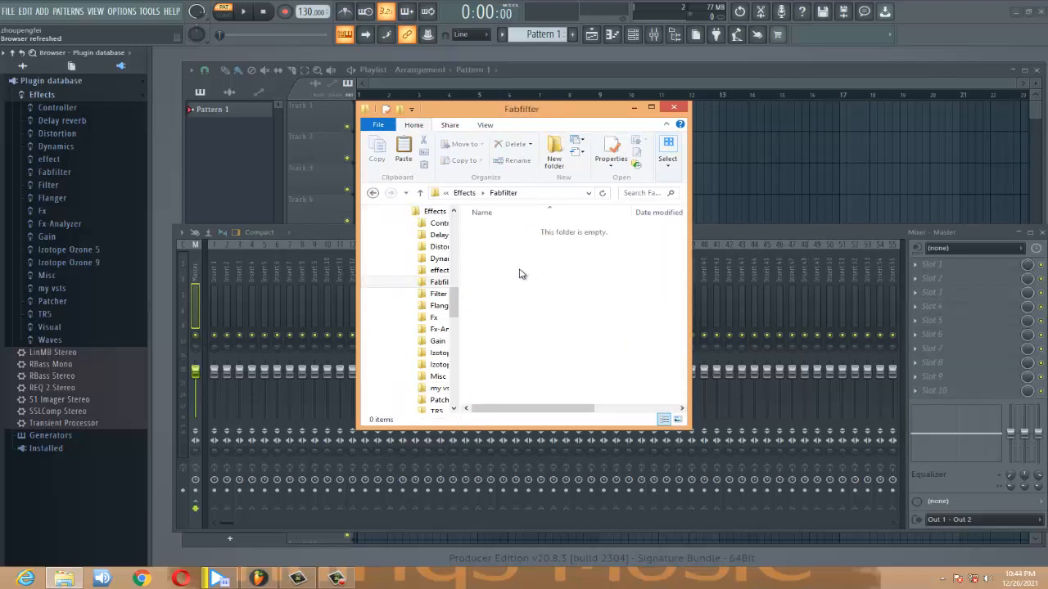
{"action": "key", "text": "ctrl+v"}
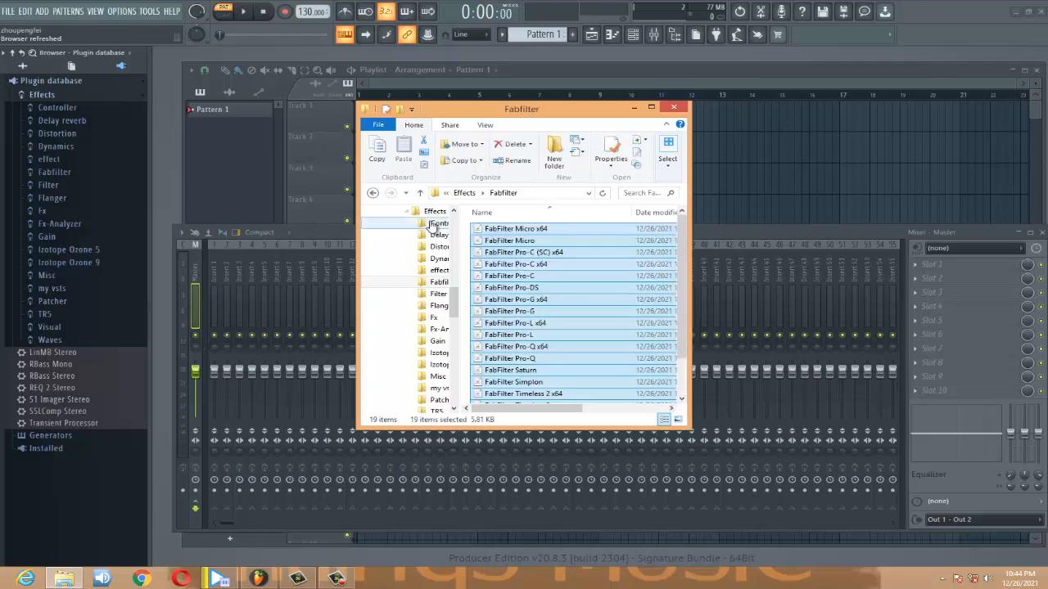
{"action": "left_click", "coordinate": [372, 193]}
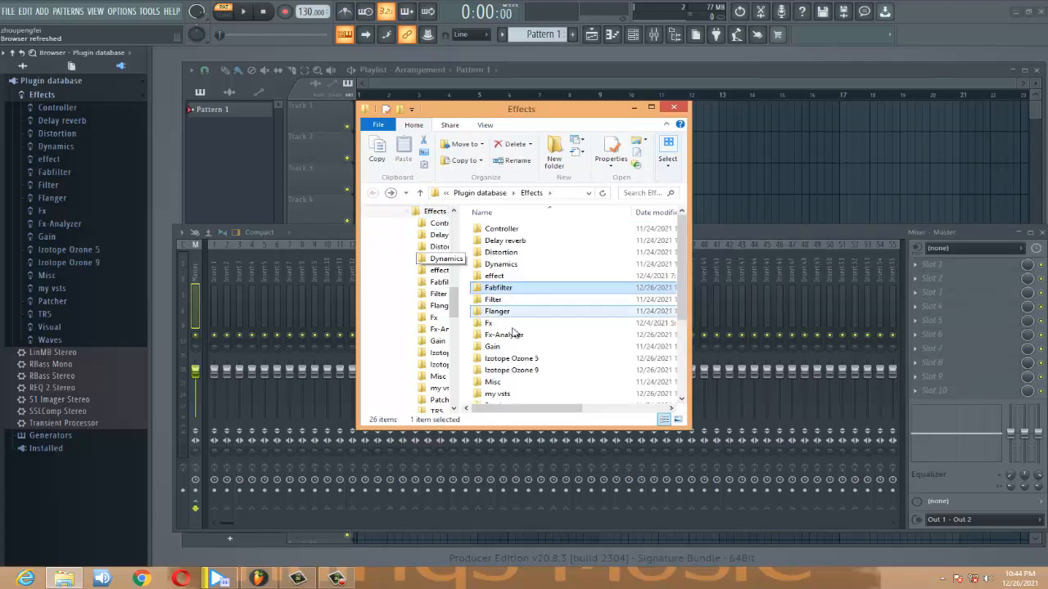
Open the "my vsts" folder and search it for "izoto"
{"action": "double_click", "coordinate": [528, 394]}
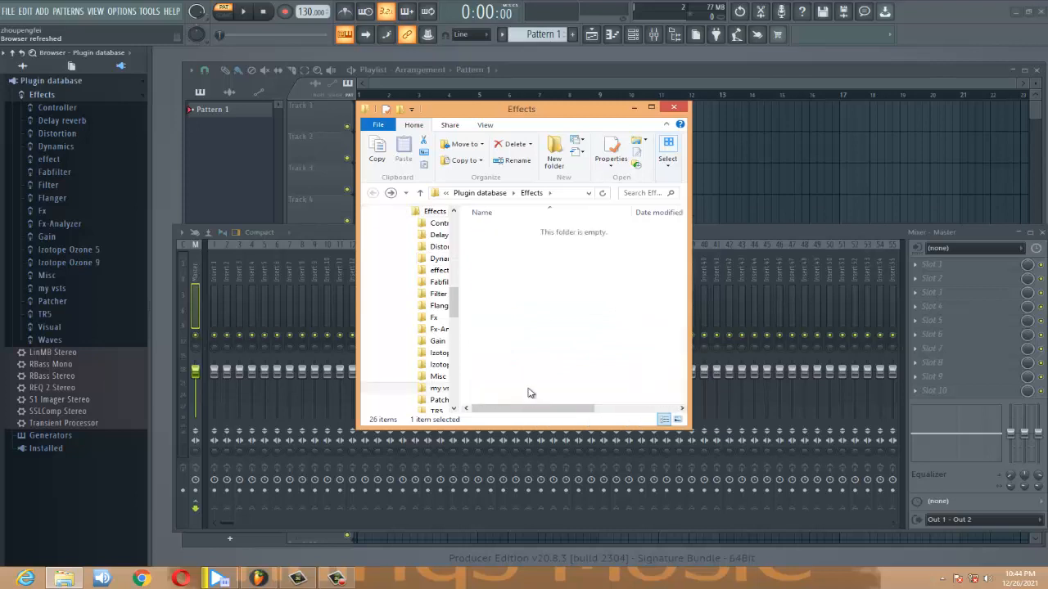
{"action": "left_click", "coordinate": [633, 194]}
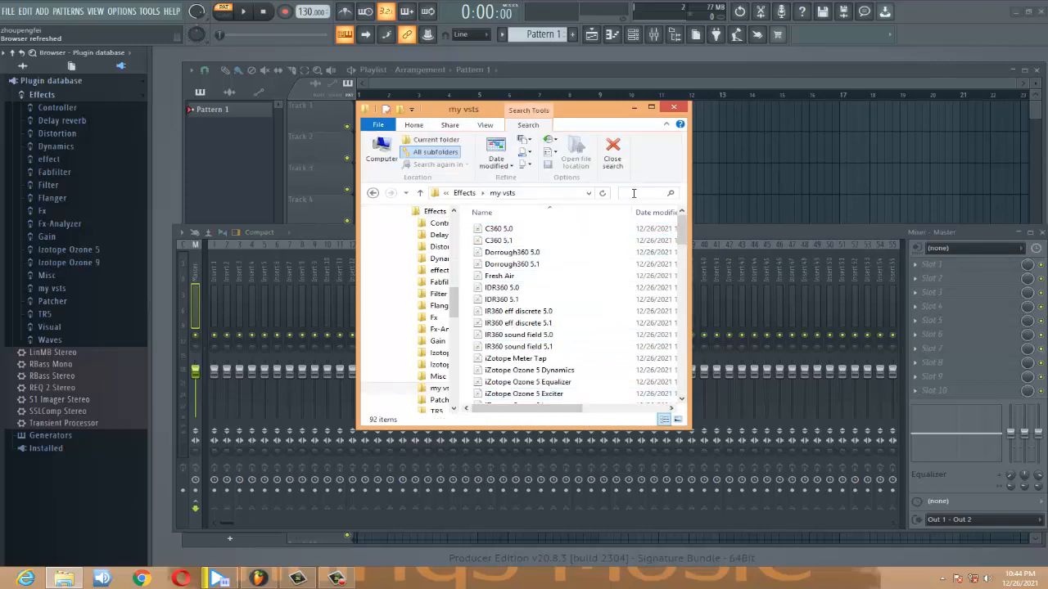
{"action": "type", "text": "iz"}
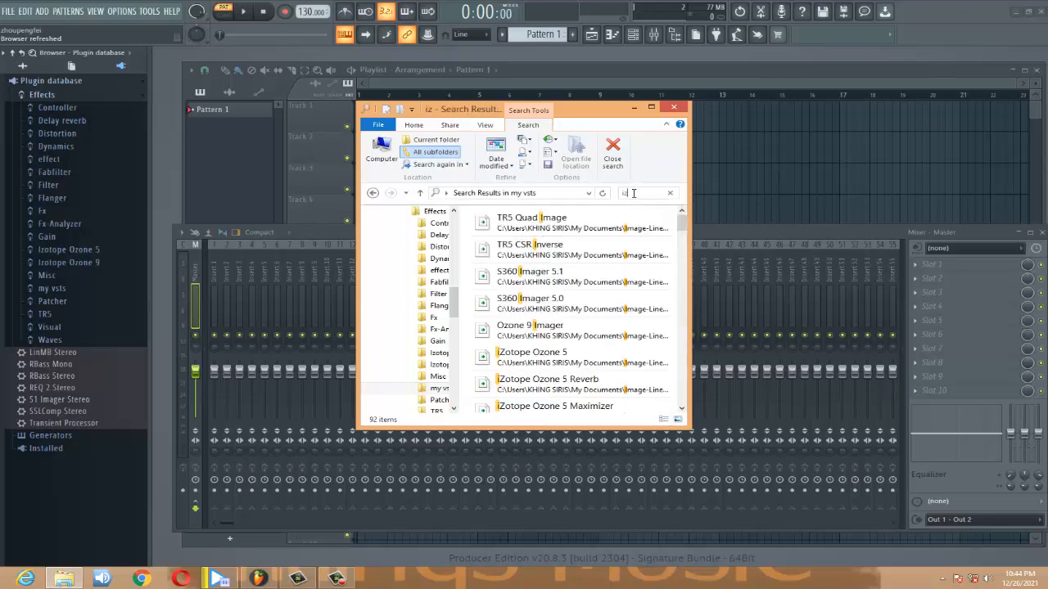
{"action": "type", "text": "oto"}
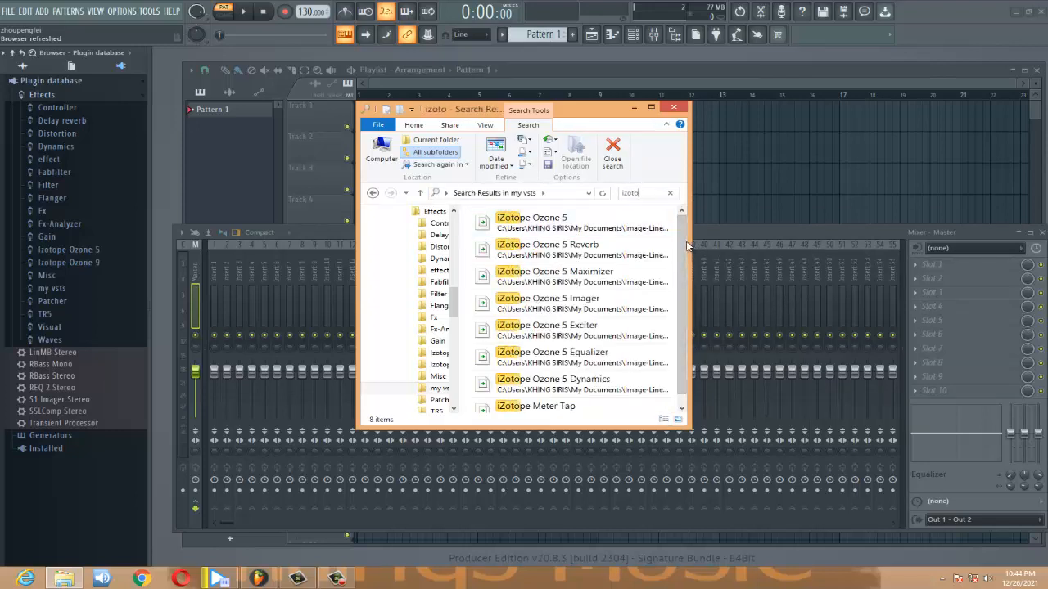
Move all the iZotope plugin files in the search results into the Izotope Ozone 5 folder and return to the Effects folder
{"action": "scroll", "coordinate": [686, 286], "scroll_direction": "down", "scroll_amount": 1}
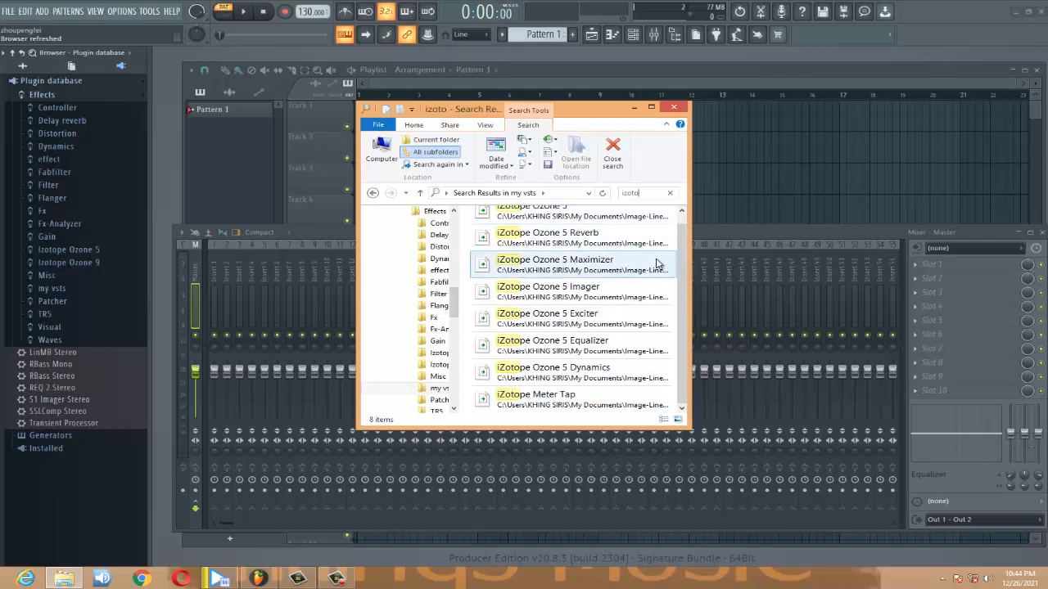
{"action": "scroll", "coordinate": [583, 225], "scroll_direction": "up", "scroll_amount": 1}
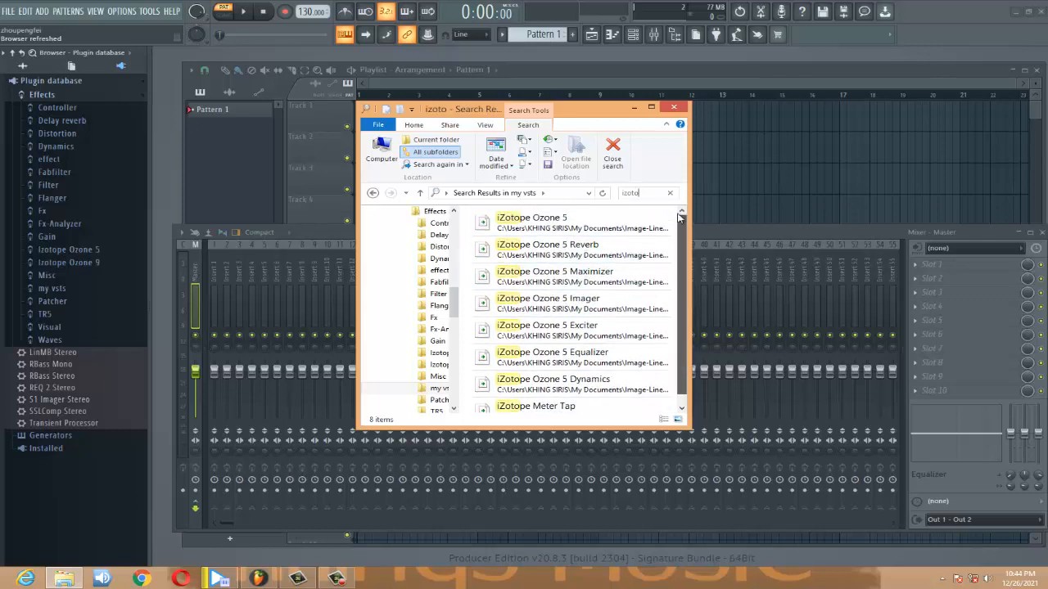
{"action": "left_click", "coordinate": [582, 226]}
{"action": "key", "text": "ctrl+a"}
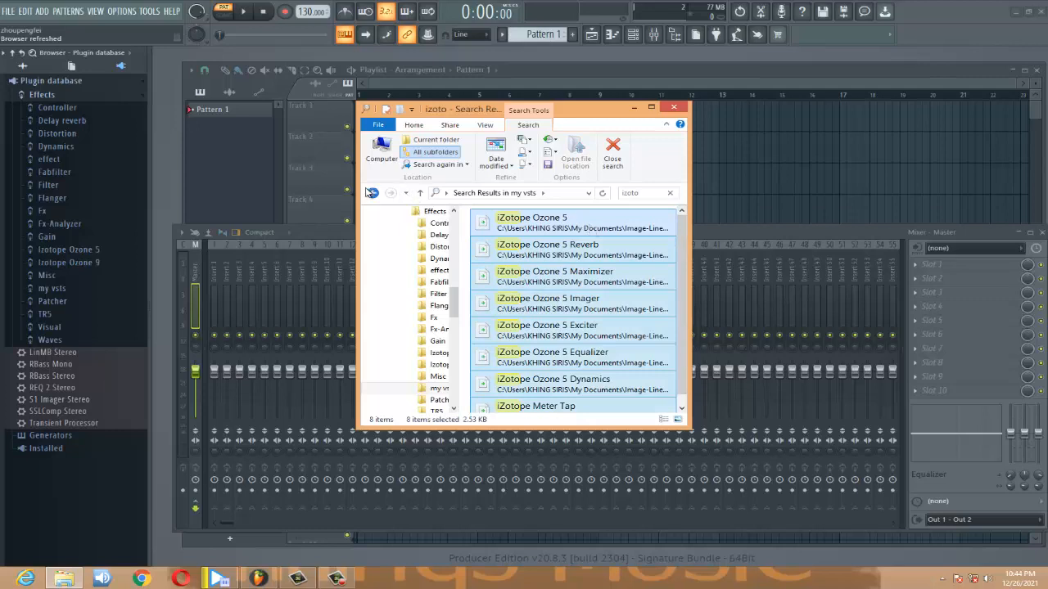
{"action": "left_click", "coordinate": [372, 193]}
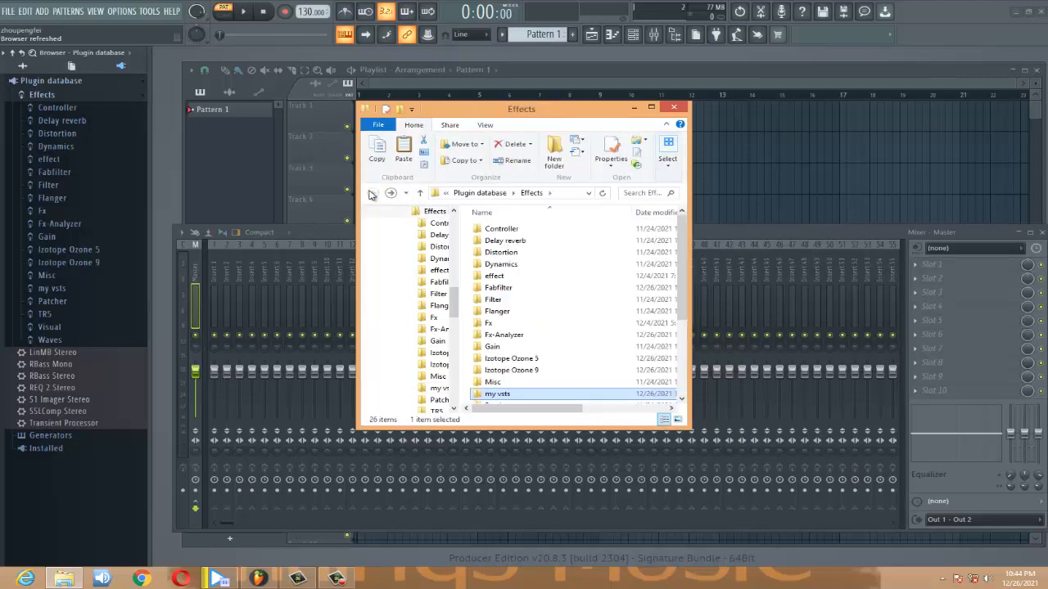
{"action": "double_click", "coordinate": [543, 363]}
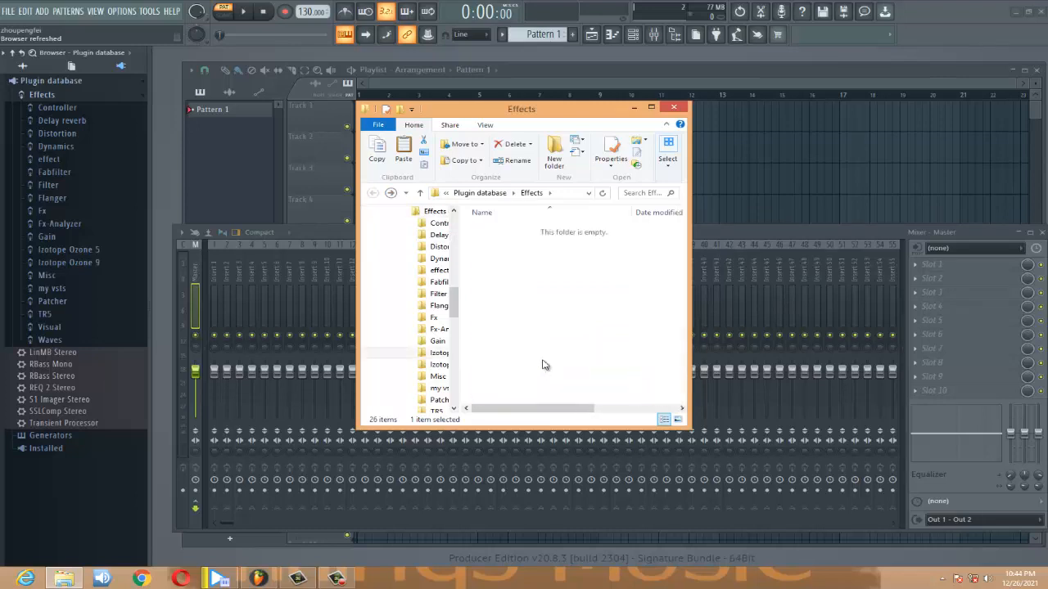
{"action": "left_click", "coordinate": [405, 152]}
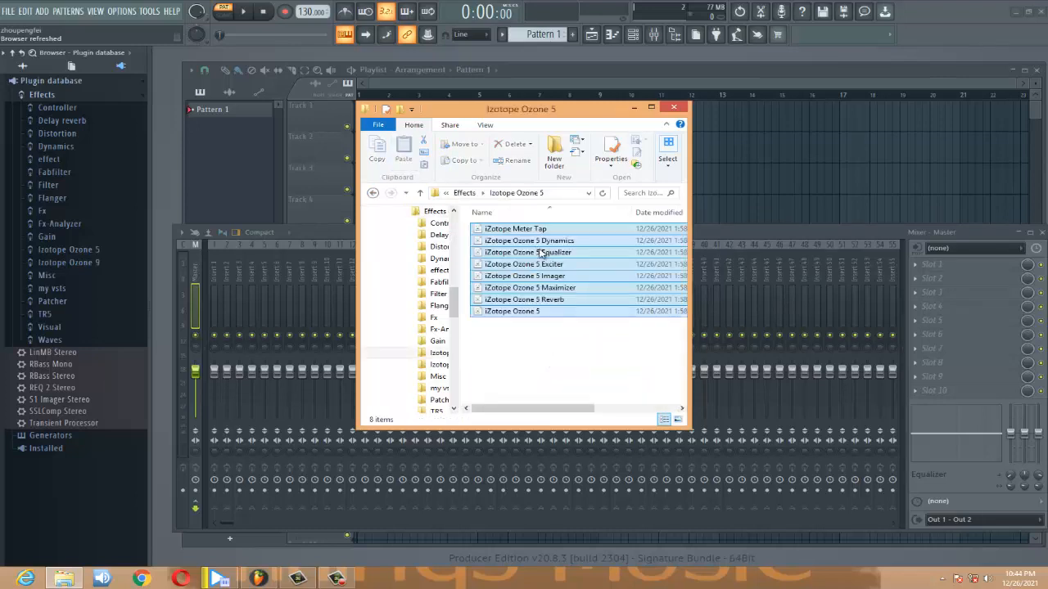
{"action": "left_click", "coordinate": [373, 193]}
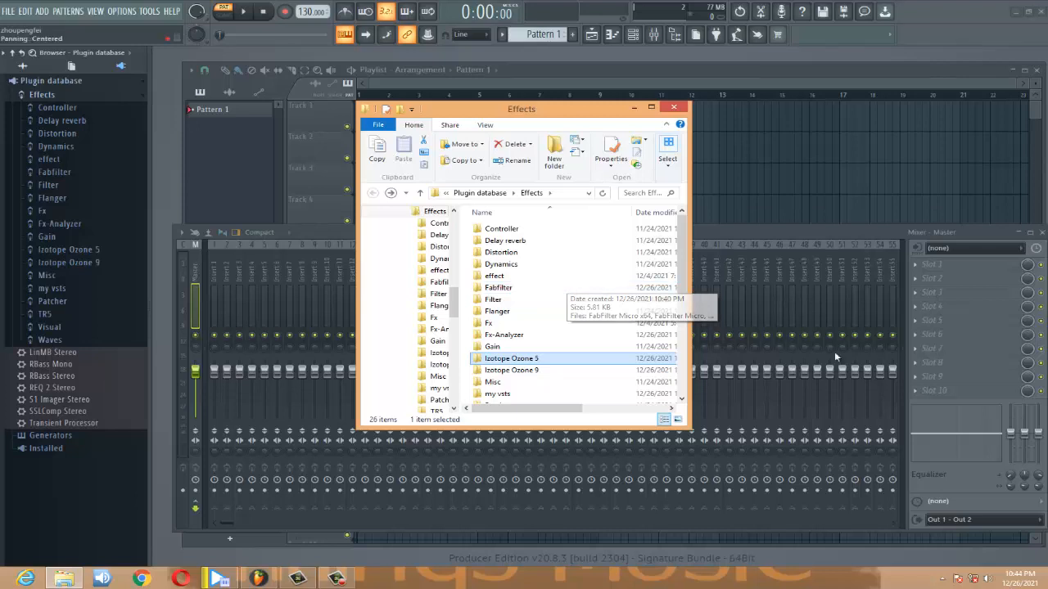
Switch to FL Studio and examine how the effect plugins are categorized in the plugin list of mixer slot 3
{"action": "left_click", "coordinate": [812, 232]}
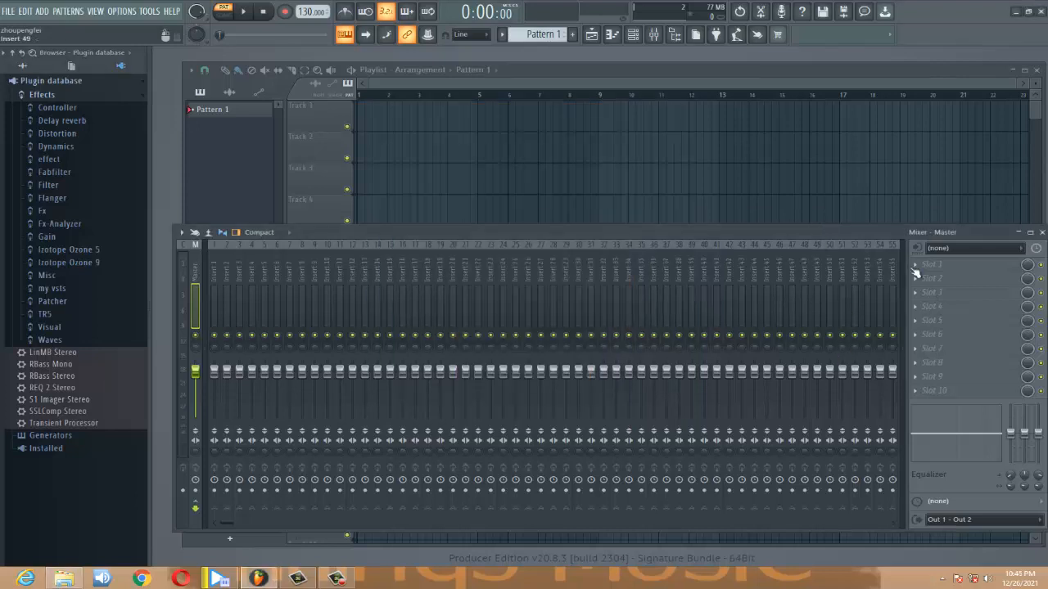
{"action": "left_click", "coordinate": [974, 292]}
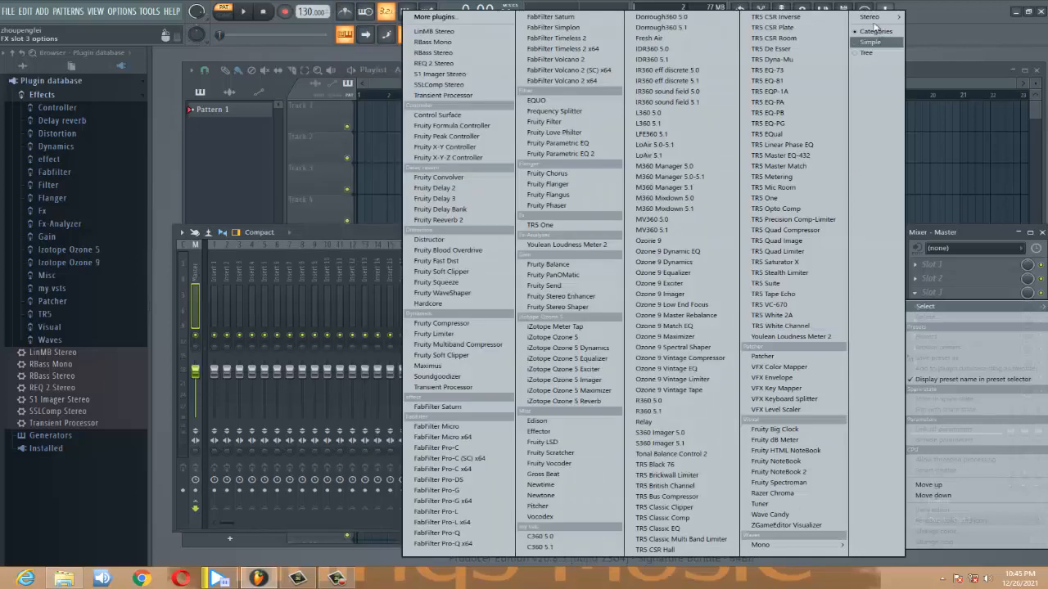
{"action": "mouse_move", "coordinate": [873, 18]}
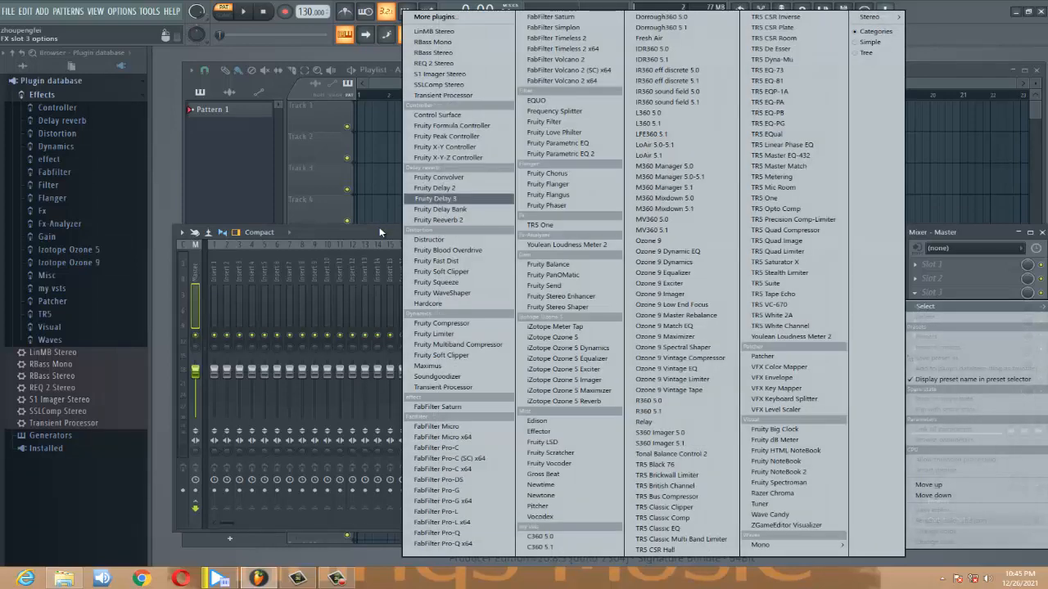
{"action": "left_click", "coordinate": [377, 231]}
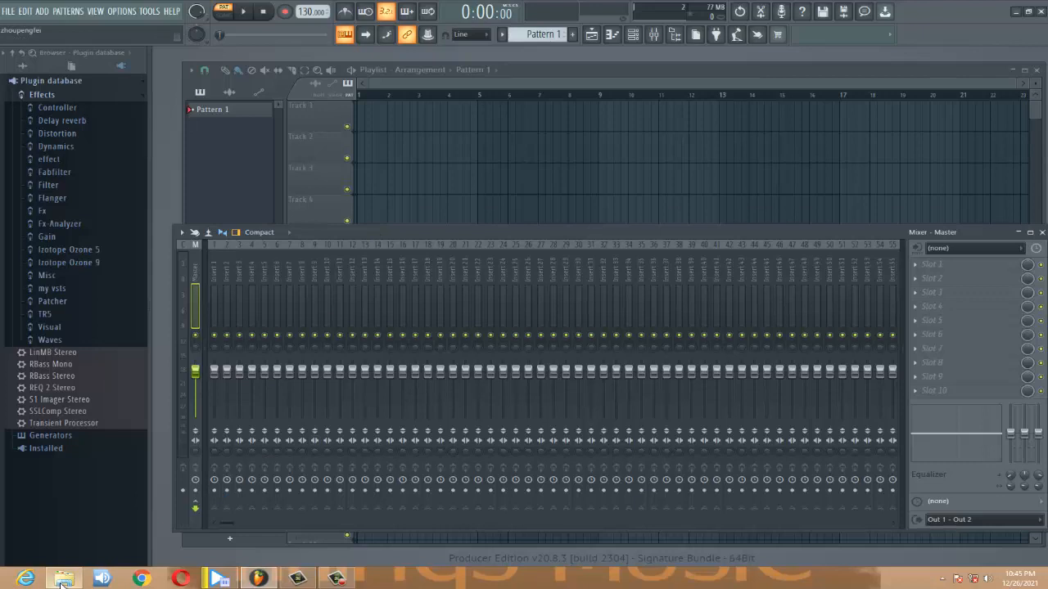
Return to the Effects folder window in File Explorer, open "my vsts" and search it for "ozone"
{"action": "mouse_move", "coordinate": [62, 583]}
{"action": "left_click", "coordinate": [77, 511]}
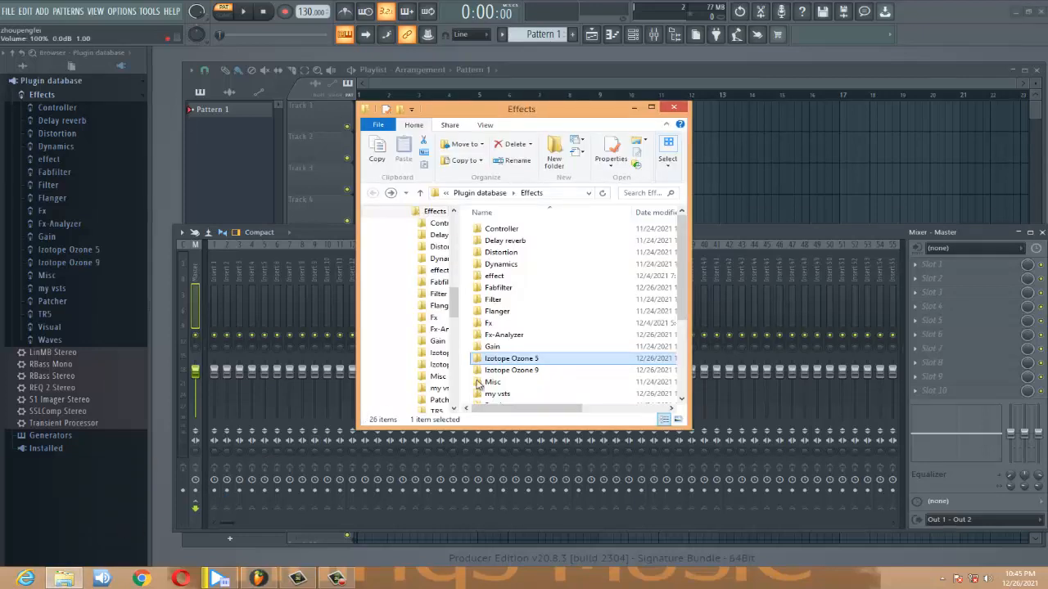
{"action": "double_click", "coordinate": [577, 370]}
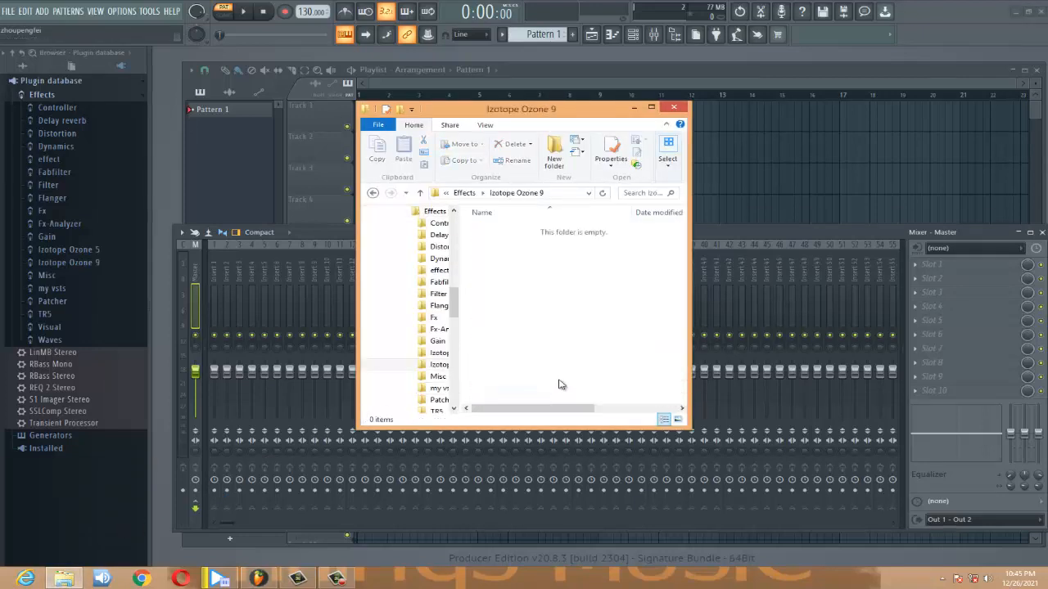
{"action": "left_click", "coordinate": [373, 193]}
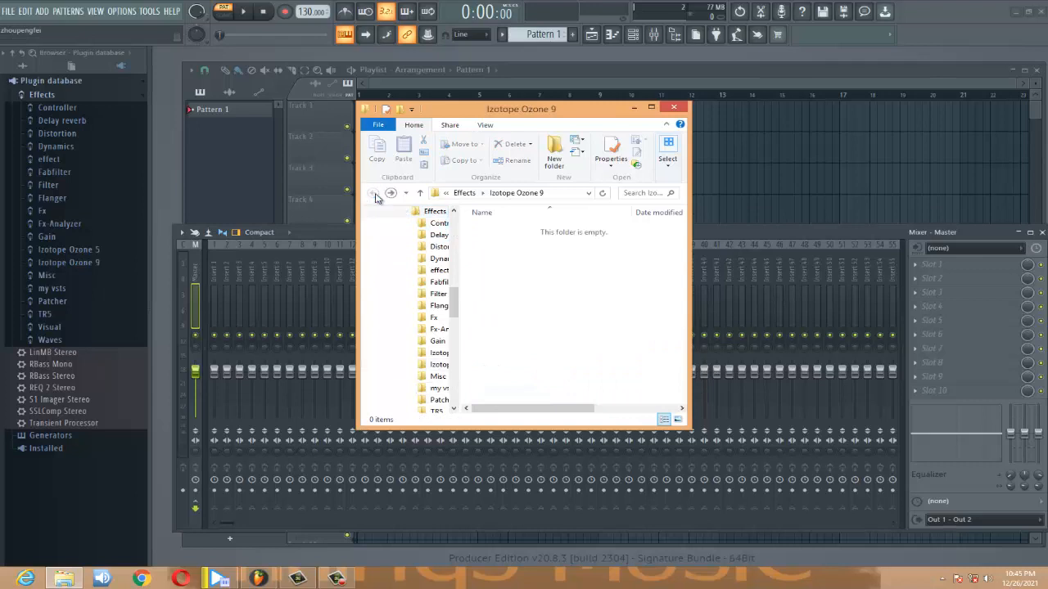
{"action": "double_click", "coordinate": [498, 393]}
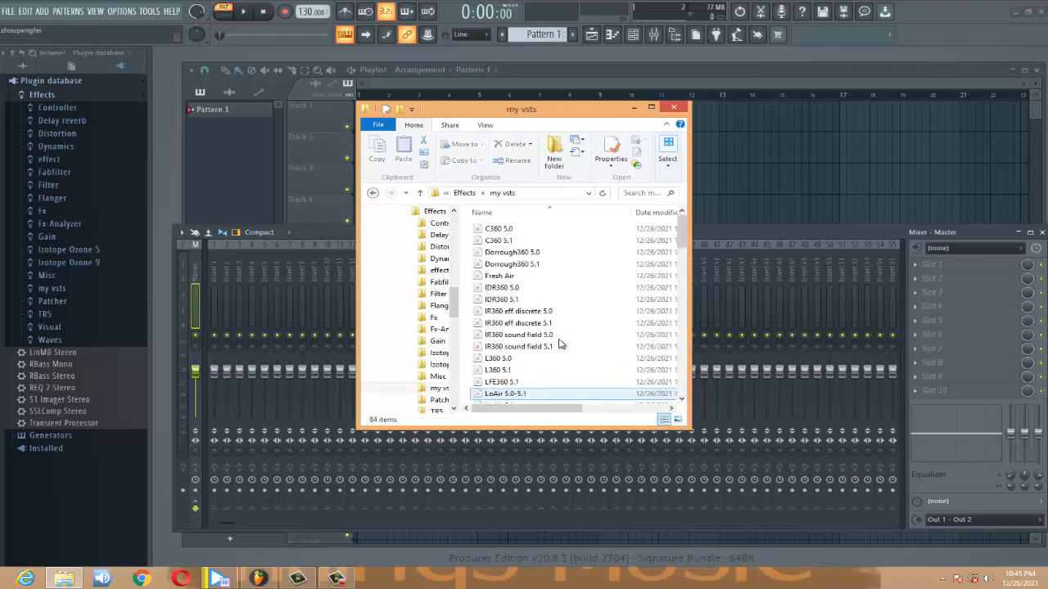
{"action": "left_click", "coordinate": [631, 193]}
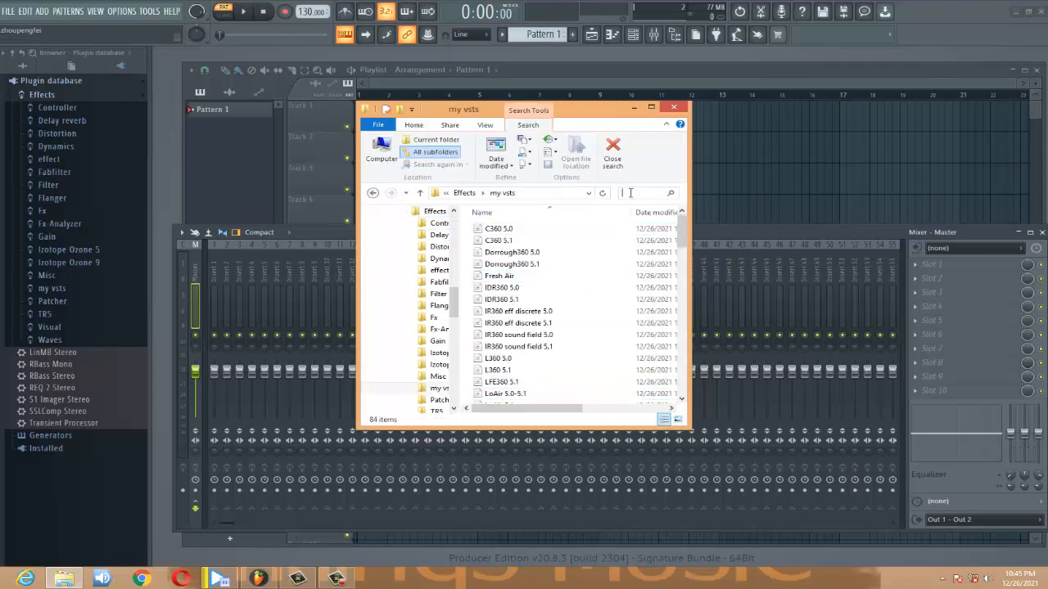
{"action": "type", "text": "ozone"}
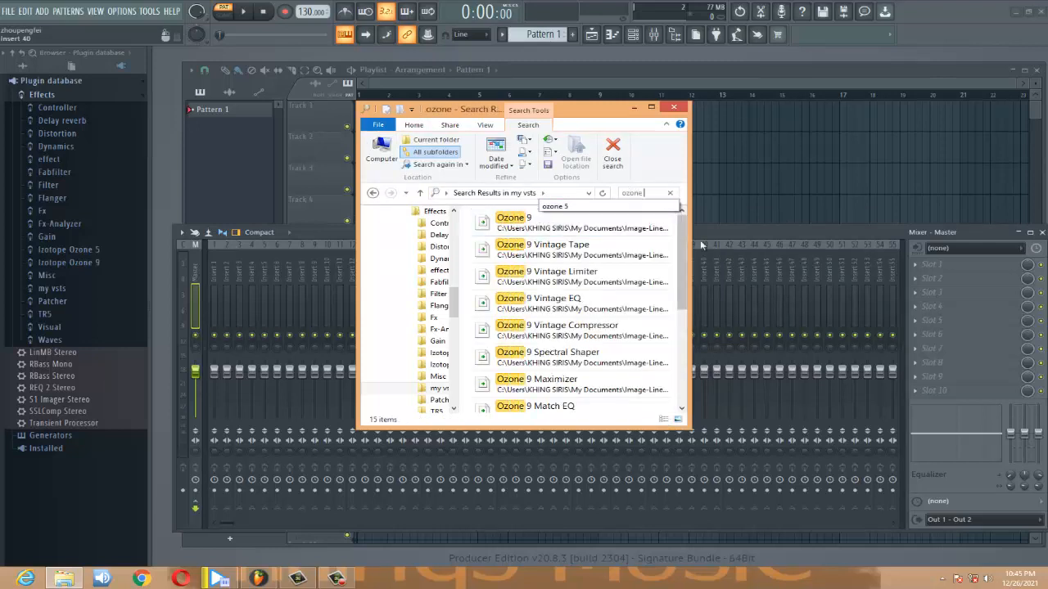
Move all the Ozone 9 plugin files in the search results into the Izotope Ozone 9 folder and return to the Effects folder
{"action": "left_click_drag", "start_coordinate": [683, 238], "coordinate": [681, 338]}
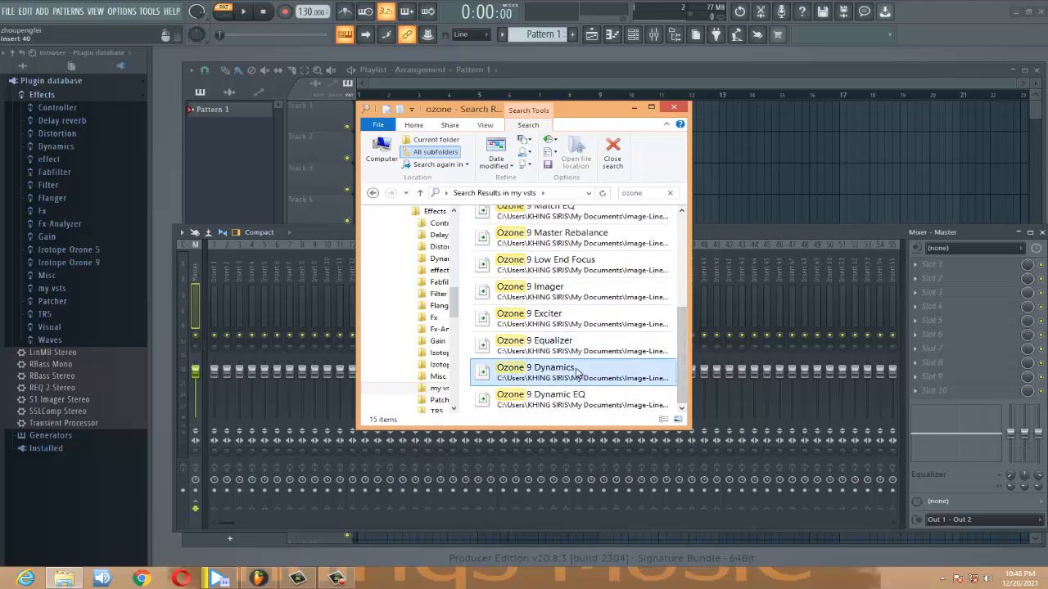
{"action": "key", "text": "ctrl+a"}
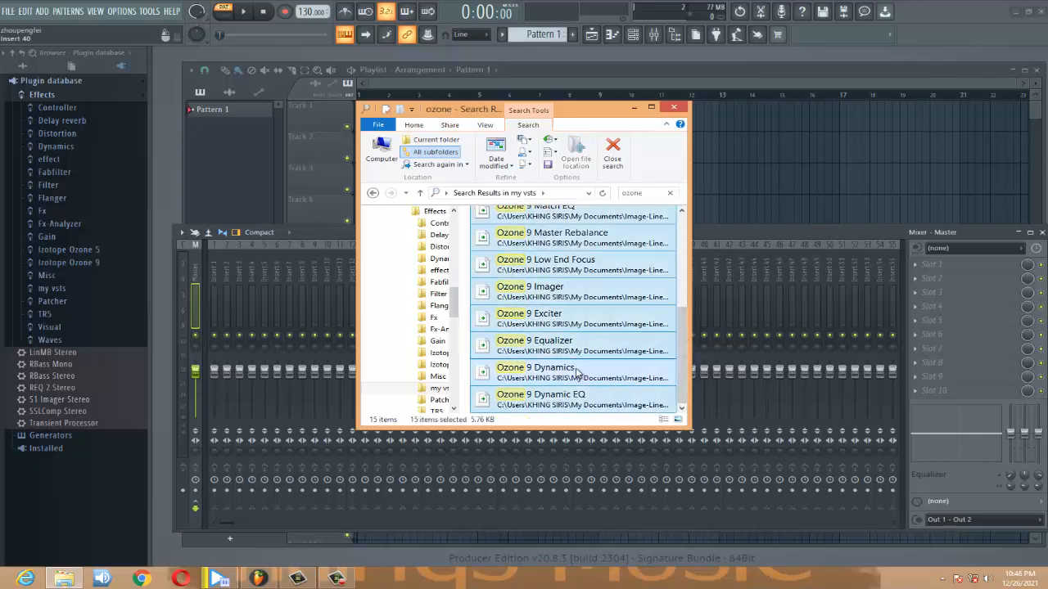
{"action": "left_click", "coordinate": [373, 193]}
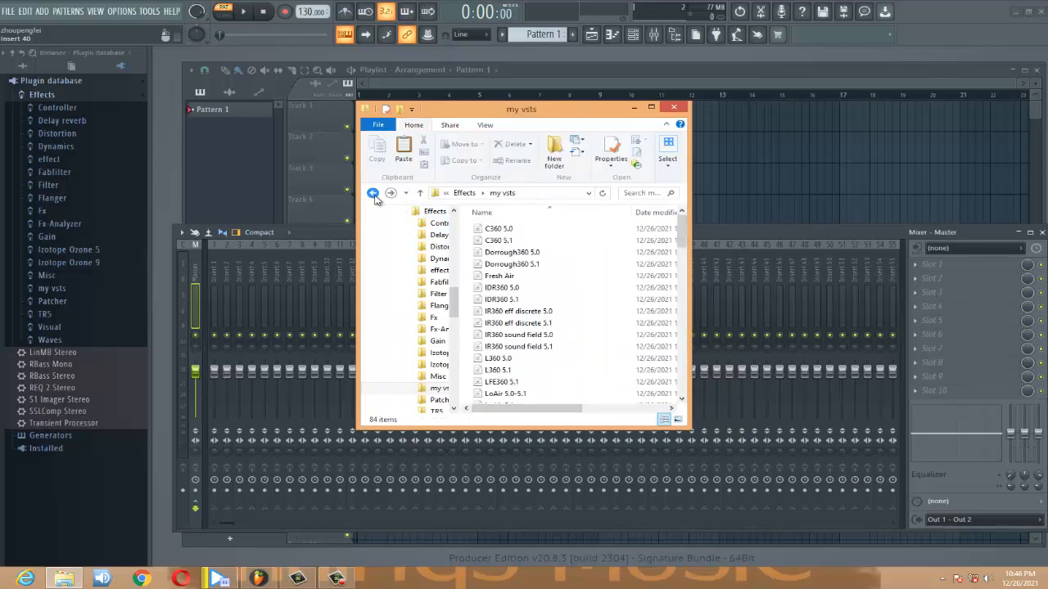
{"action": "left_click", "coordinate": [373, 193]}
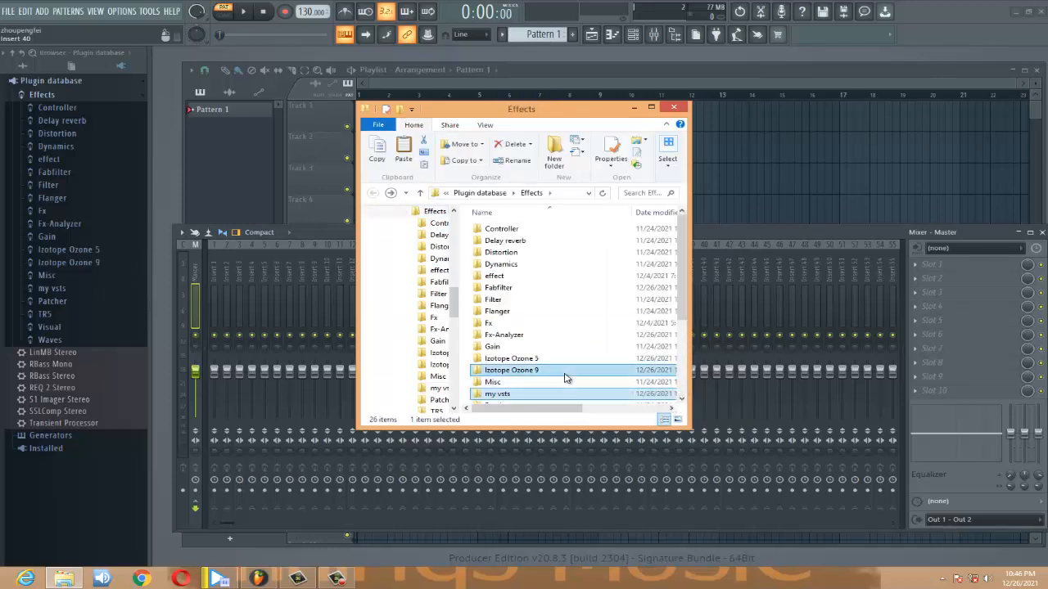
{"action": "double_click", "coordinate": [565, 373]}
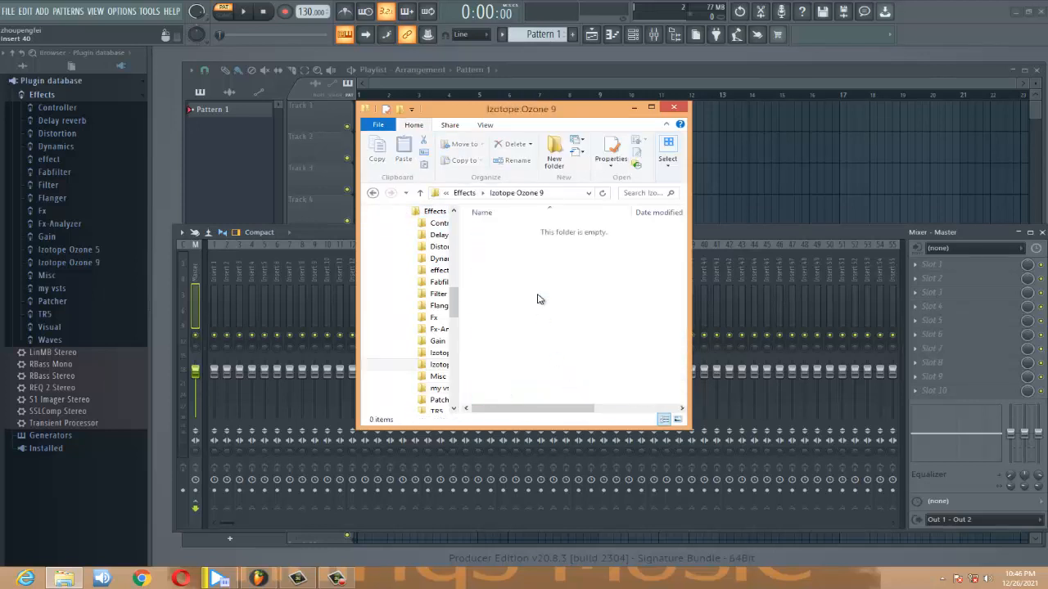
{"action": "key", "text": "ctrl+v"}
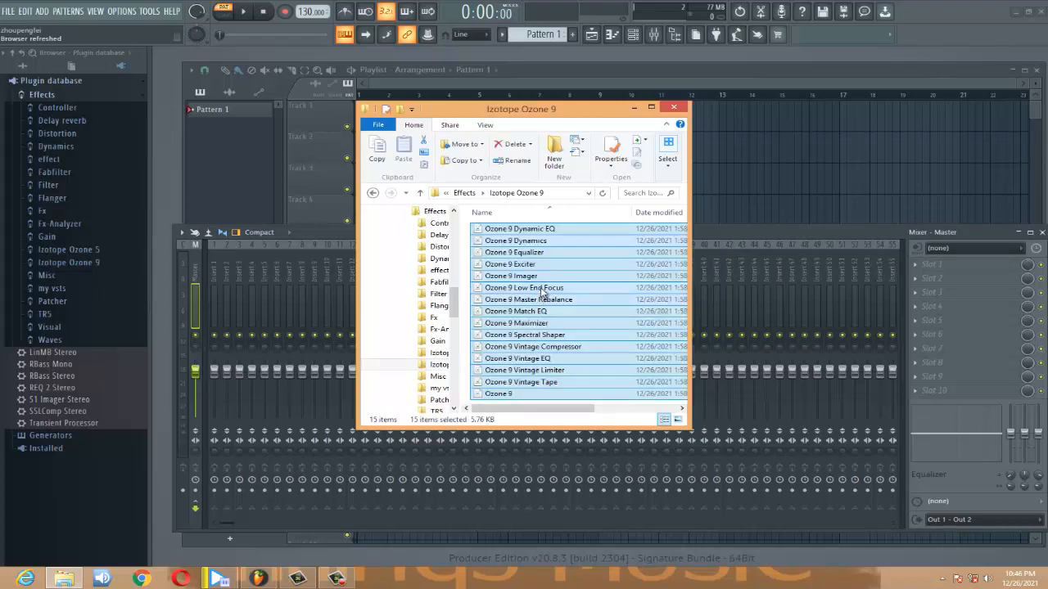
{"action": "left_click", "coordinate": [373, 194]}
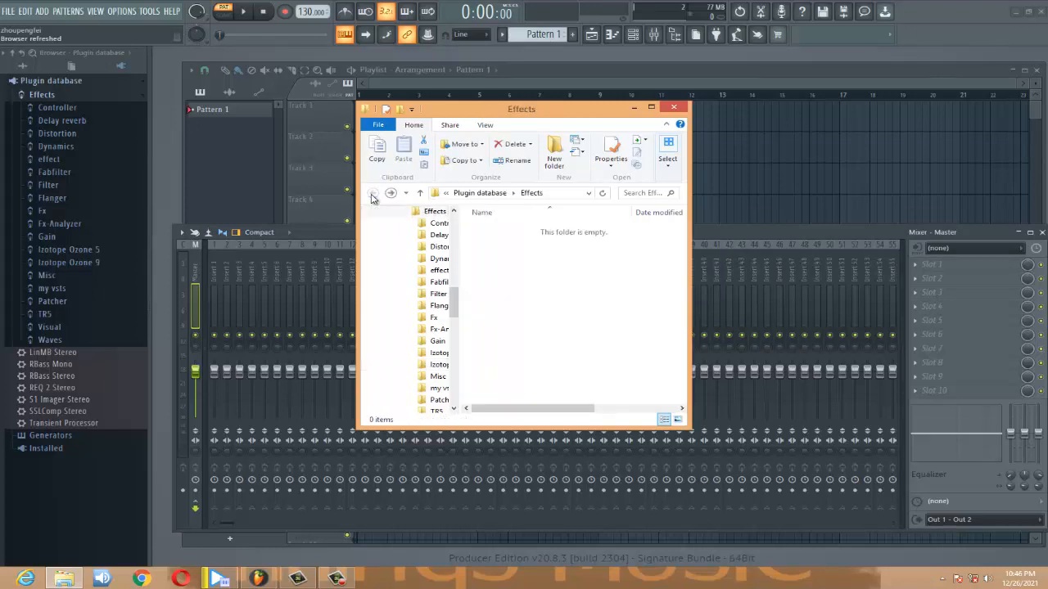
Reopen the "my vsts" folder and search it for "tr5"
{"action": "left_click", "coordinate": [530, 394]}
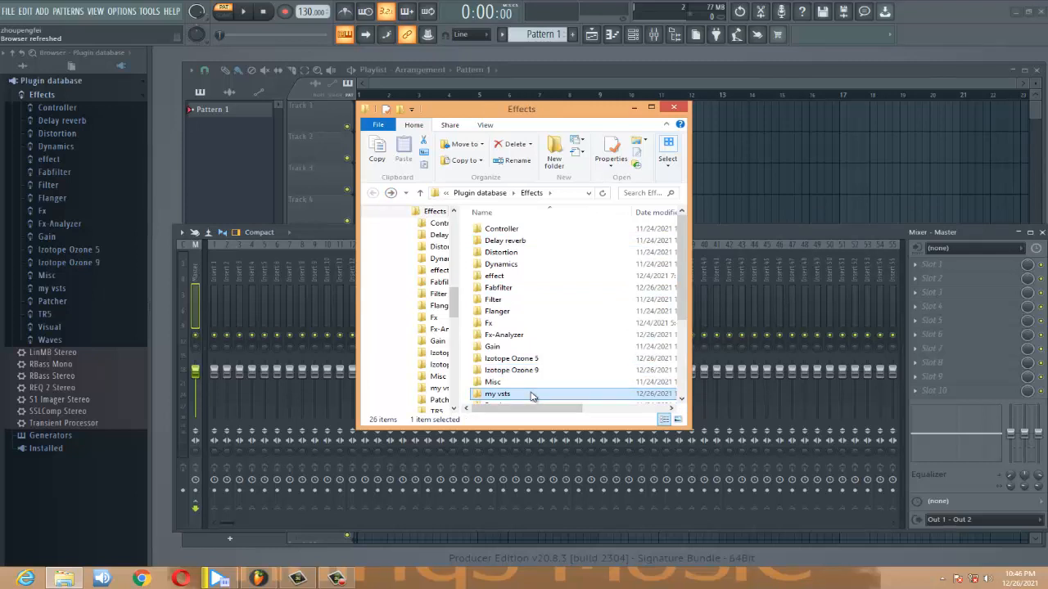
{"action": "double_click", "coordinate": [531, 394]}
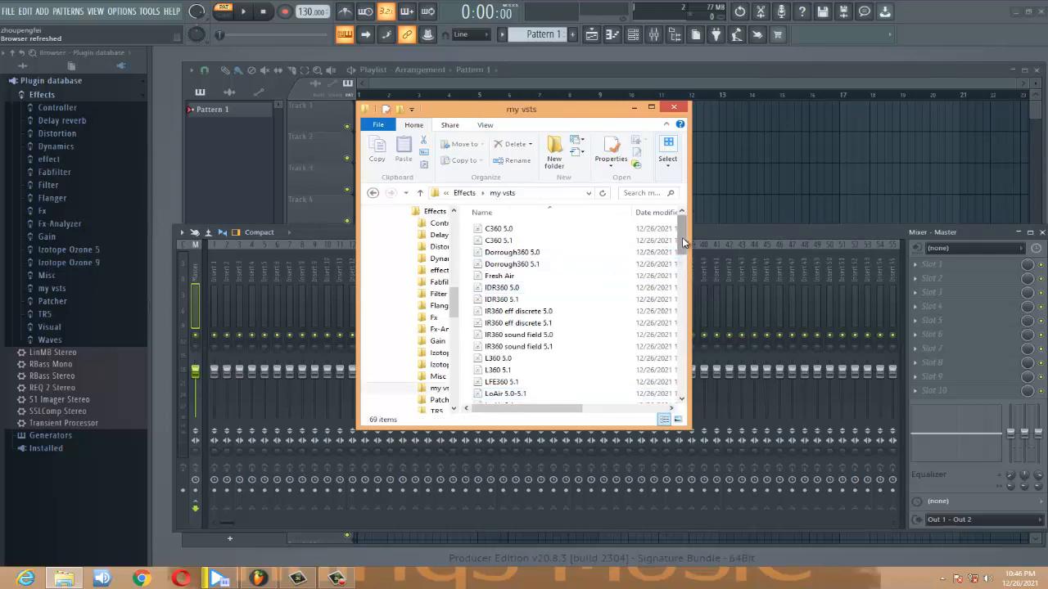
{"action": "scroll", "coordinate": [683, 242], "scroll_direction": "down", "scroll_amount": 9}
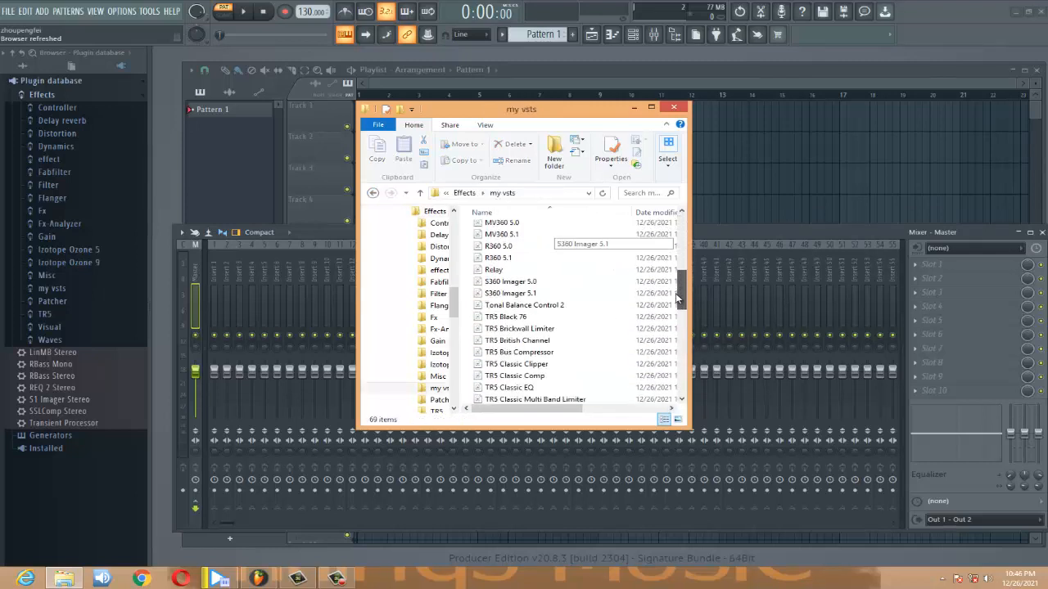
{"action": "left_click", "coordinate": [643, 192]}
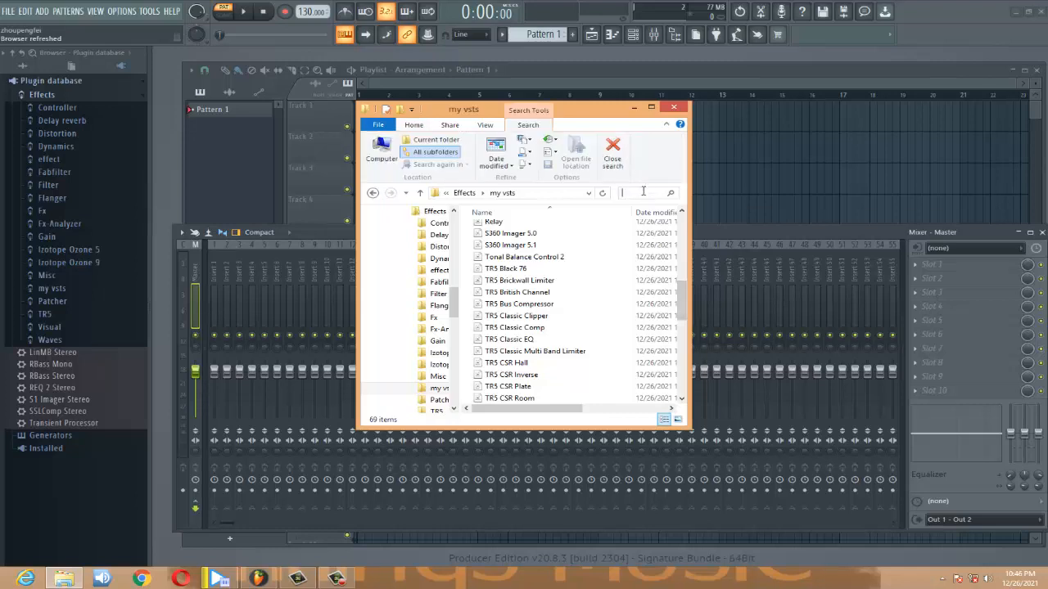
{"action": "type", "text": "tr5"}
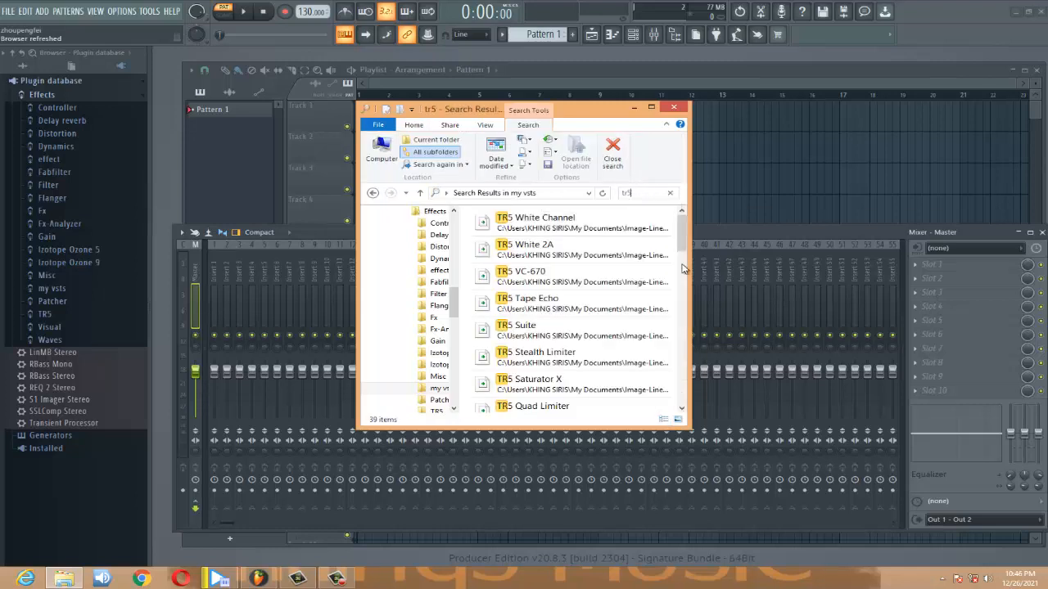
Select all the TR5 plugin files in the search results
{"action": "left_click_drag", "start_coordinate": [685, 223], "coordinate": [684, 401]}
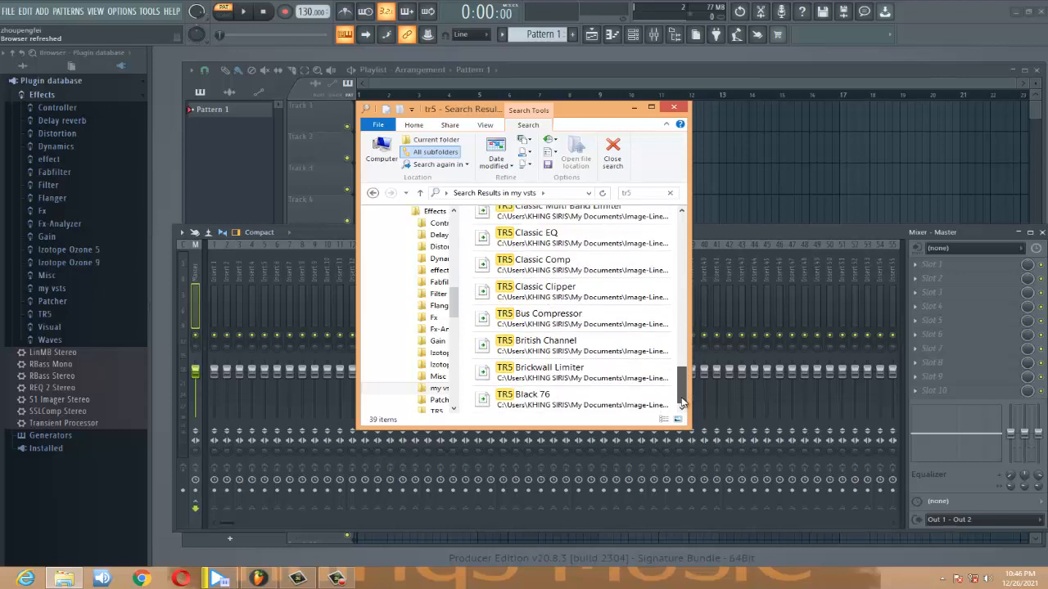
{"action": "left_click", "coordinate": [539, 377]}
{"action": "key", "text": "ctrl+a"}
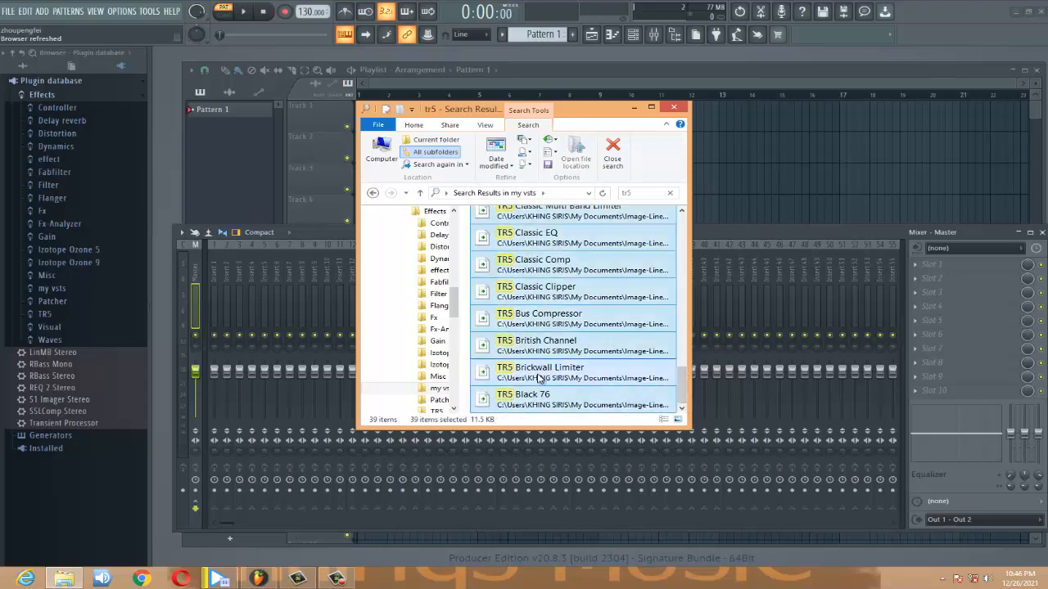
Move the selected TR5 plugin files into the TR5 folder and return to the Effects folder
{"action": "left_click", "coordinate": [373, 194]}
{"action": "left_click", "coordinate": [374, 194]}
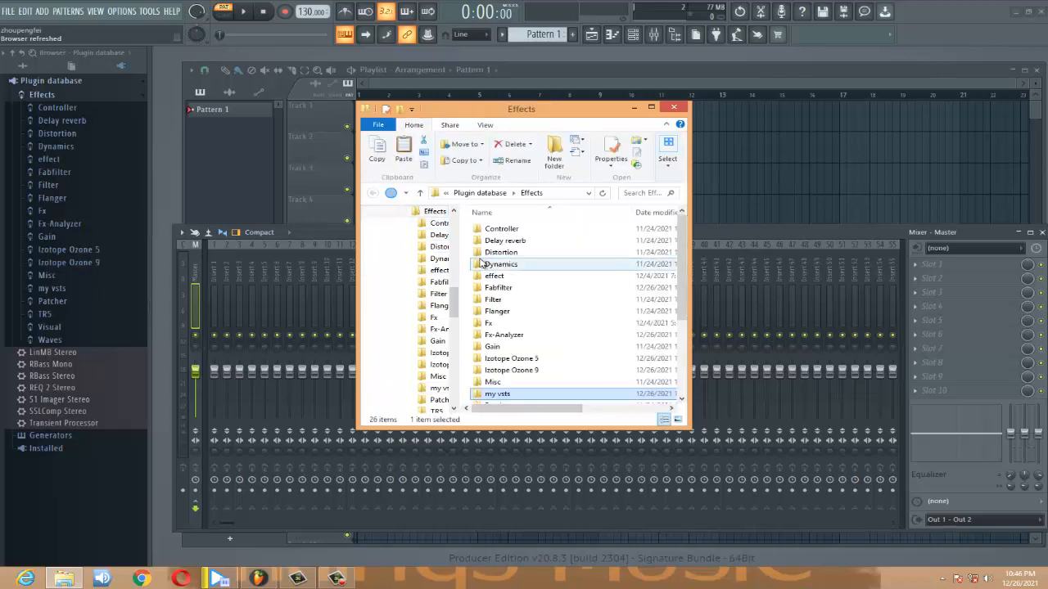
{"action": "left_click", "coordinate": [533, 383]}
{"action": "scroll", "coordinate": [534, 383], "scroll_direction": "down", "scroll_amount": 2}
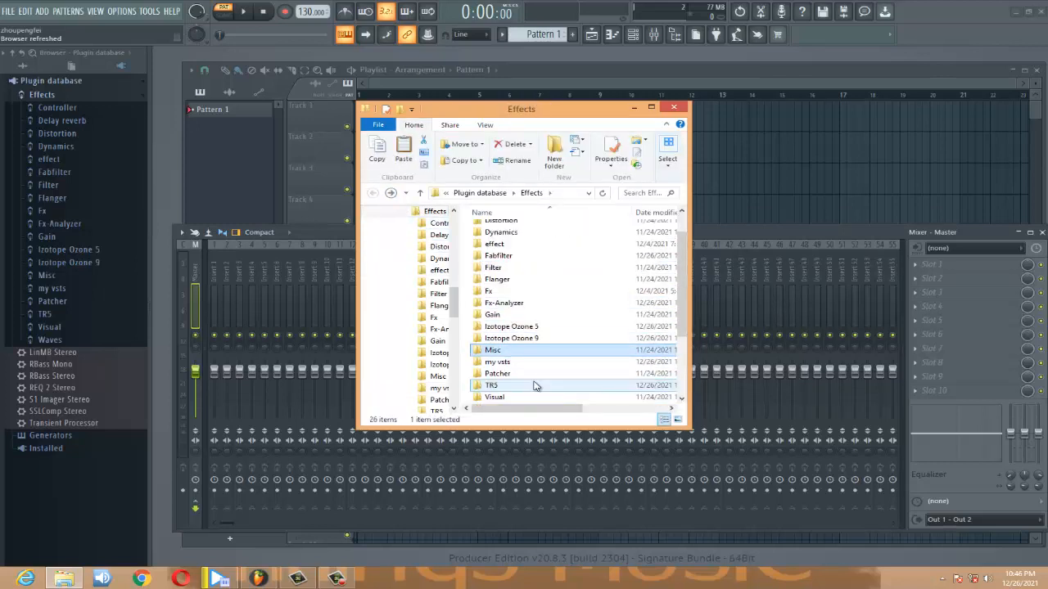
{"action": "left_click", "coordinate": [526, 350]}
{"action": "double_click", "coordinate": [526, 352]}
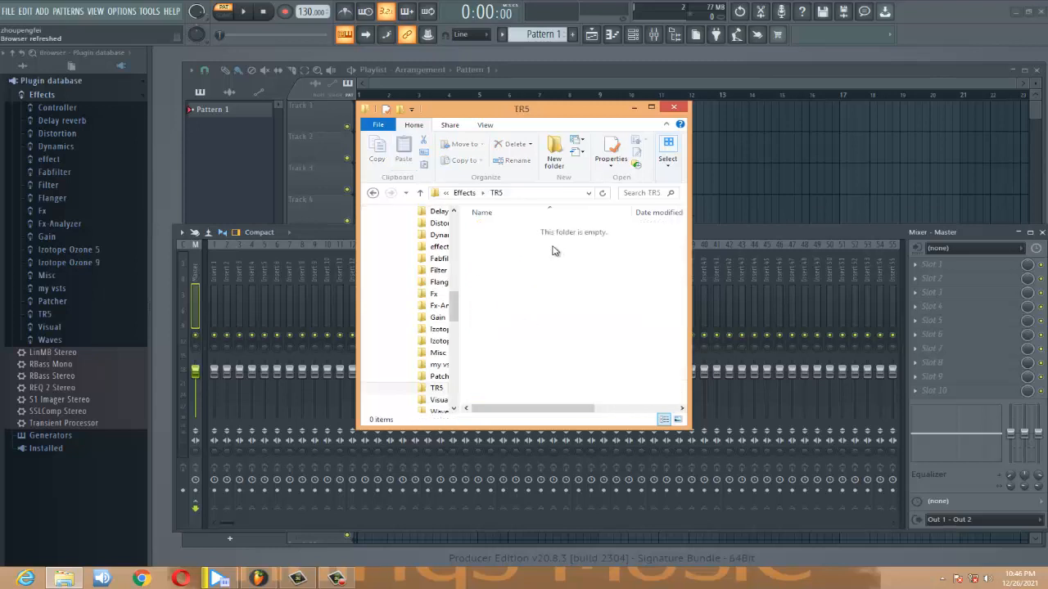
{"action": "key", "text": "ctrl+v"}
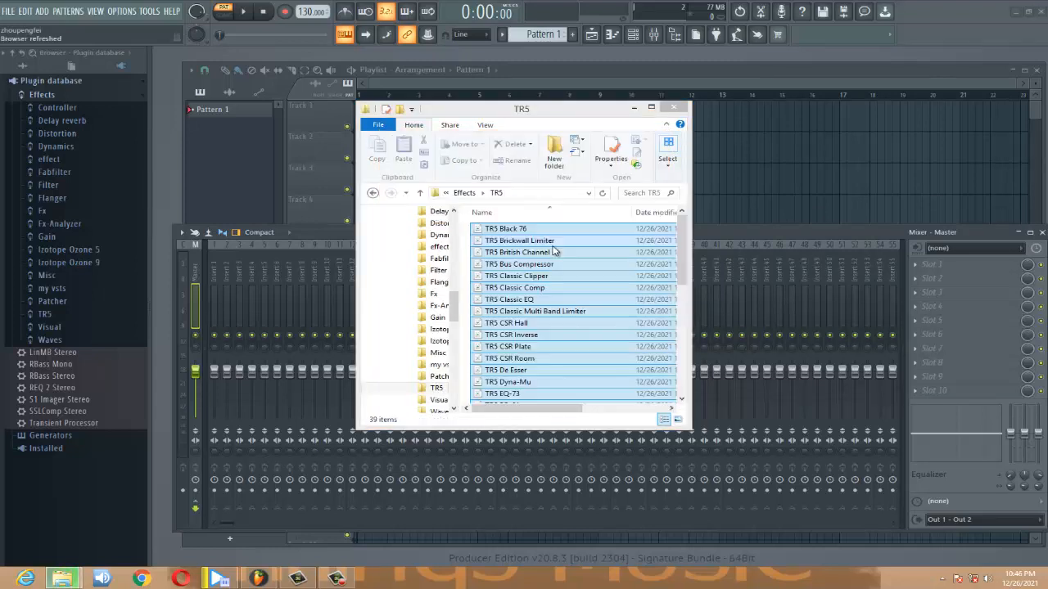
{"action": "left_click", "coordinate": [373, 193]}
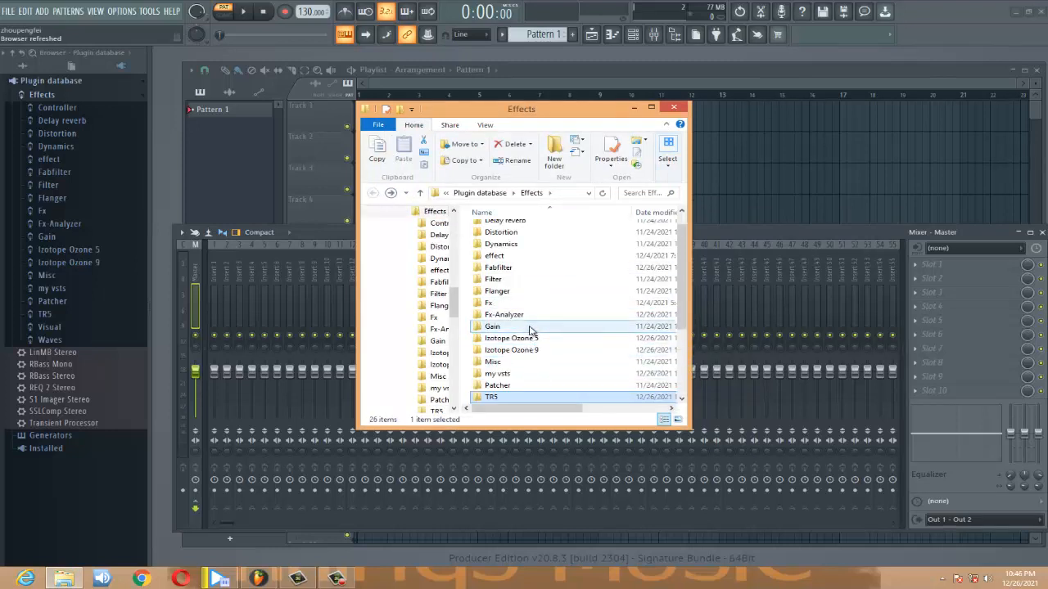
Open "my vsts" and select the 5.0 and 5.1 plugin files from S360 Imager 5.1 up to L360 5.1, leaving out Relay
{"action": "double_click", "coordinate": [522, 373]}
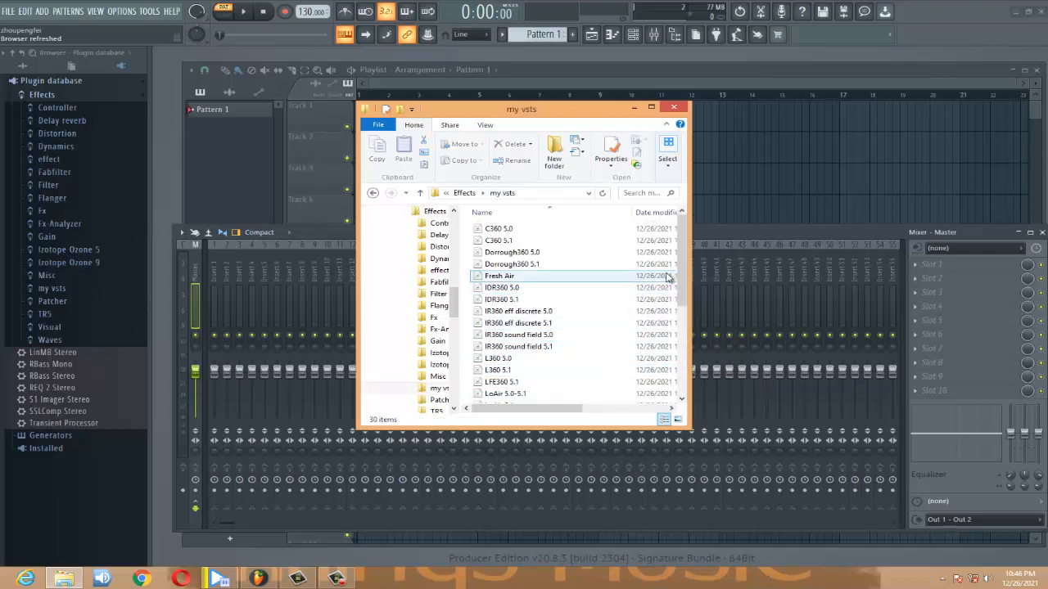
{"action": "left_click_drag", "start_coordinate": [684, 249], "coordinate": [678, 349]}
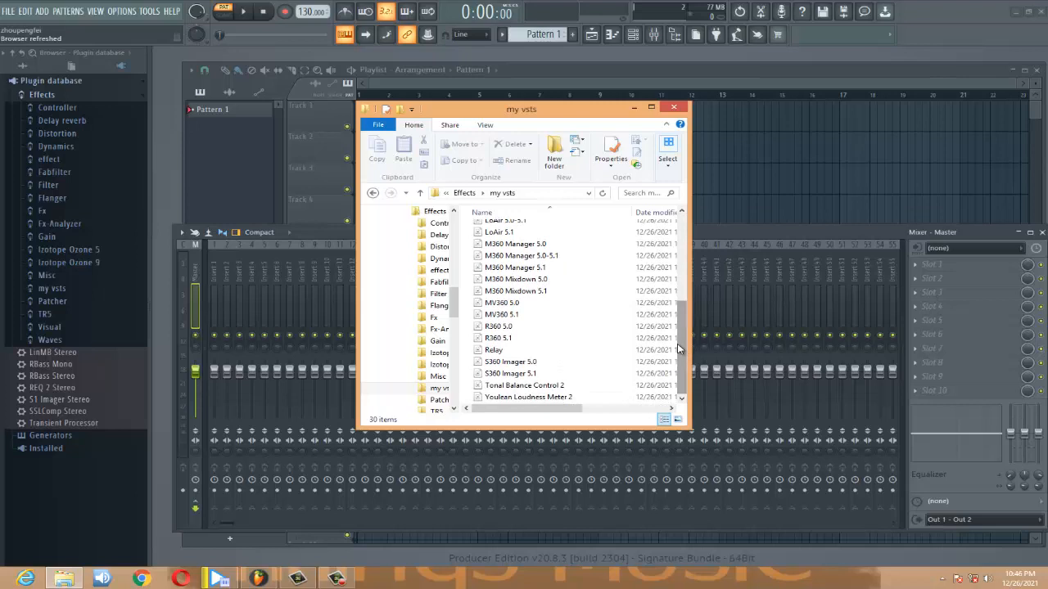
{"action": "left_click", "coordinate": [524, 374]}
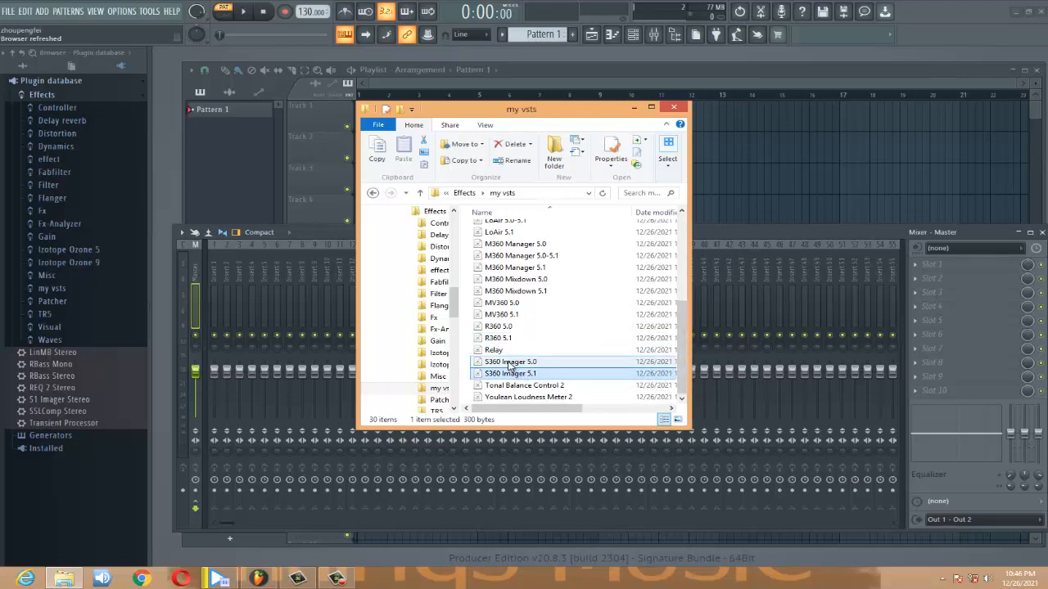
{"action": "left_click", "coordinate": [513, 363], "text": "ctrl"}
{"action": "left_click", "coordinate": [511, 338], "text": "ctrl"}
{"action": "left_click", "coordinate": [509, 325], "text": "ctrl"}
{"action": "left_click", "coordinate": [508, 316], "text": "ctrl"}
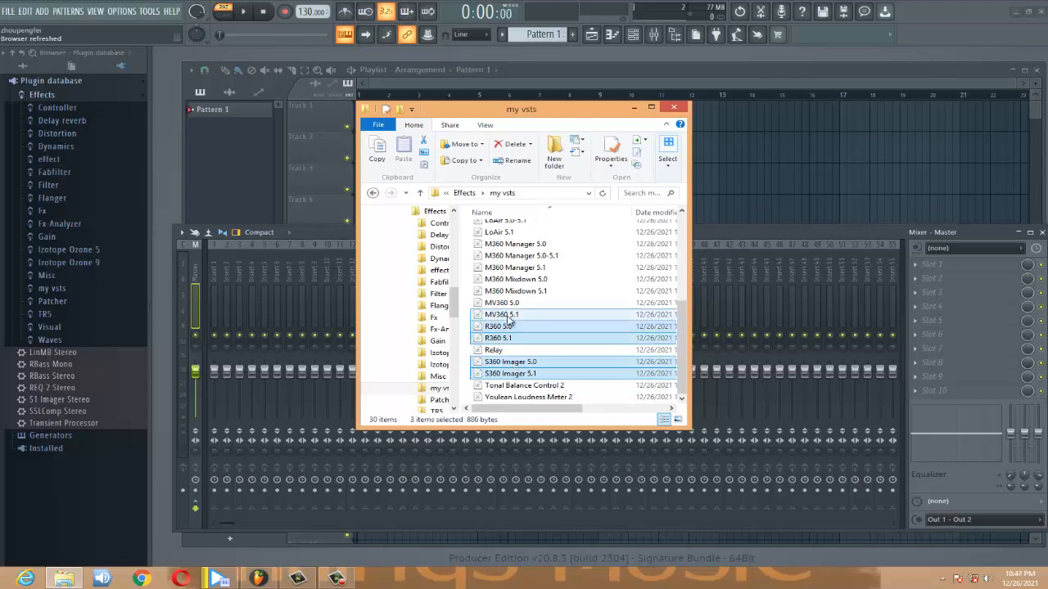
{"action": "left_click", "coordinate": [506, 303], "text": "ctrl"}
{"action": "left_click", "coordinate": [528, 291], "text": "ctrl"}
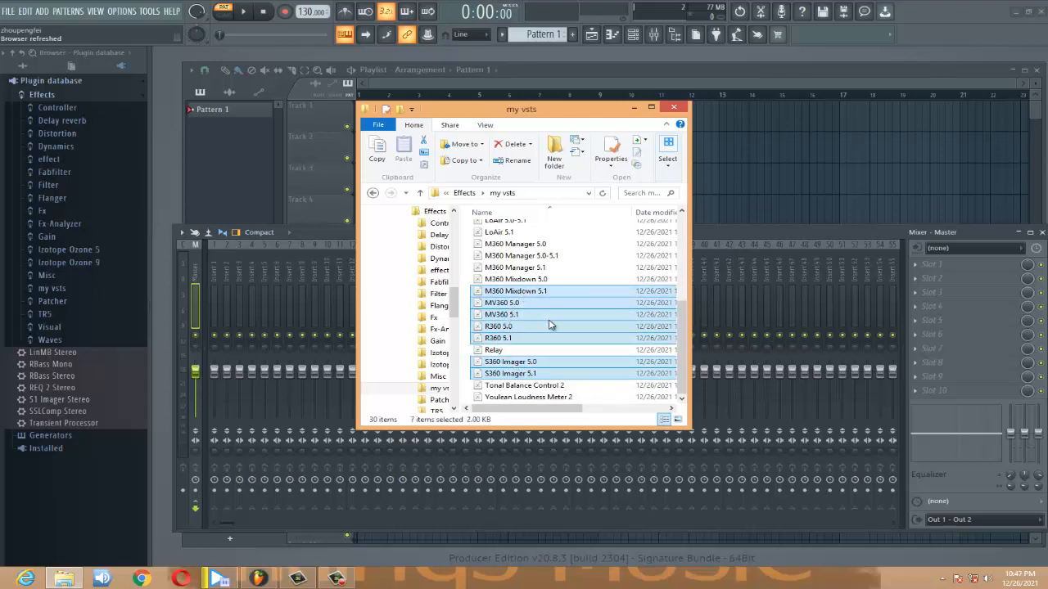
{"action": "scroll", "coordinate": [549, 325], "scroll_direction": "up", "scroll_amount": 1}
{"action": "left_click", "coordinate": [543, 309], "text": "ctrl"}
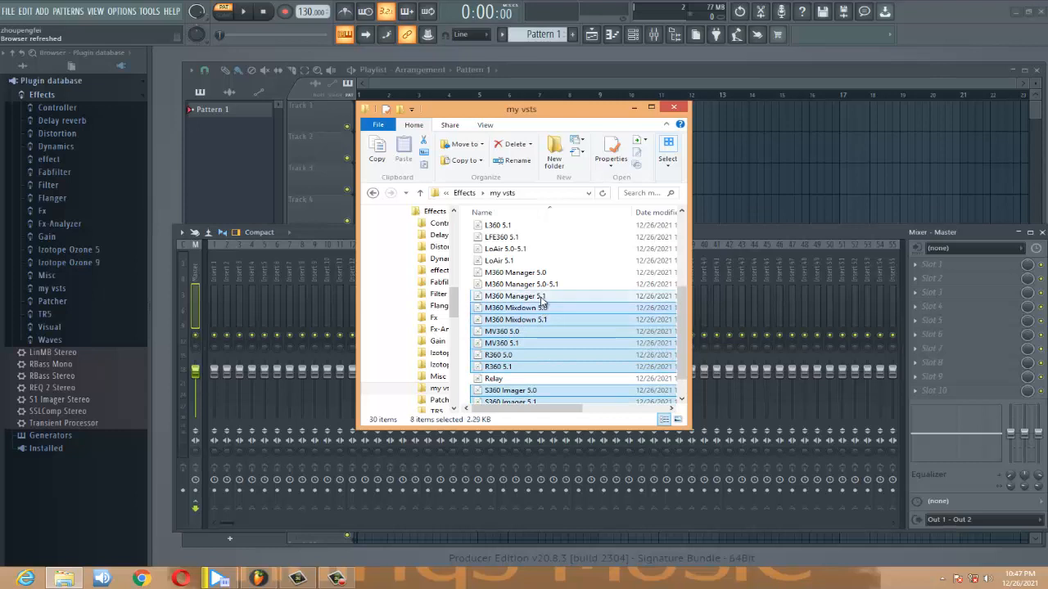
{"action": "left_click", "coordinate": [539, 296], "text": "ctrl"}
{"action": "left_click", "coordinate": [532, 284], "text": "ctrl"}
{"action": "left_click", "coordinate": [525, 271], "text": "ctrl"}
{"action": "left_click", "coordinate": [518, 261], "text": "ctrl"}
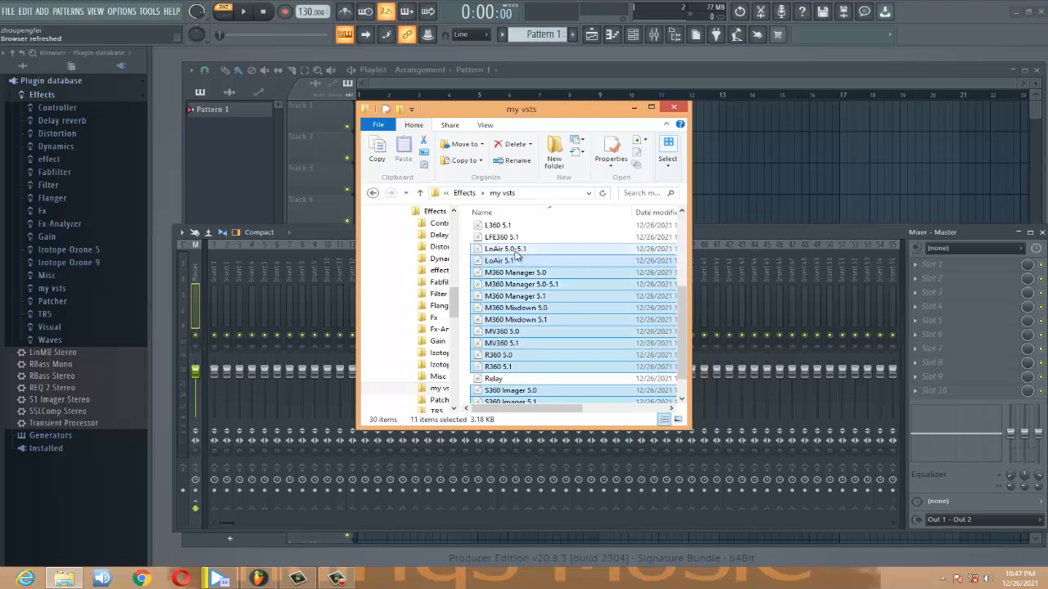
{"action": "left_click", "coordinate": [514, 250], "text": "ctrl"}
{"action": "left_click", "coordinate": [512, 237], "text": "ctrl"}
{"action": "left_click", "coordinate": [509, 225], "text": "ctrl"}
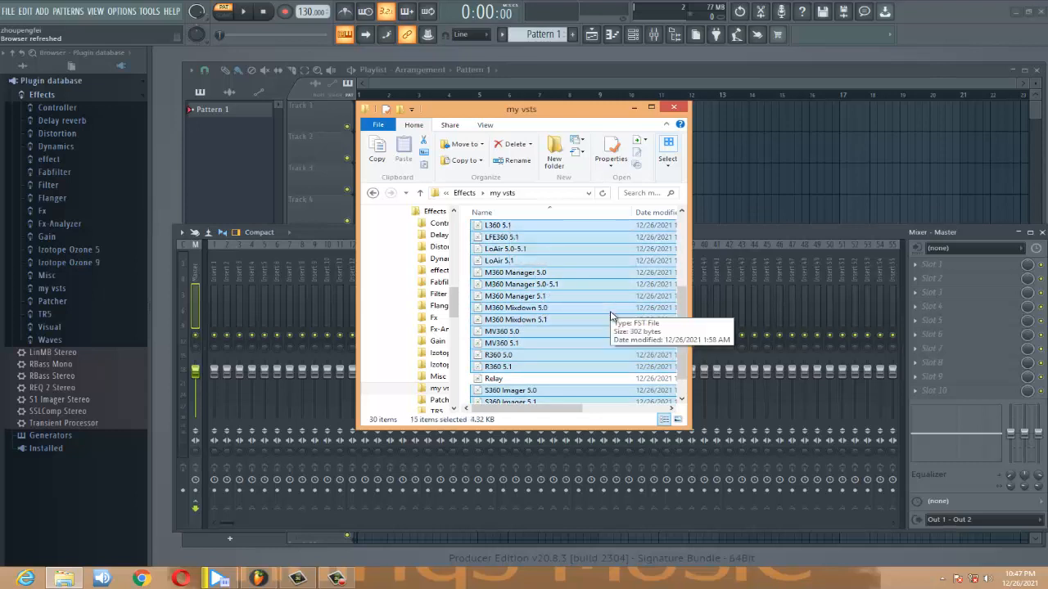
Extend the selection from L360 5.0 up to C360 5.0, leaving out Fresh Air, and cut the selected files
{"action": "scroll", "coordinate": [610, 317], "scroll_direction": "up", "scroll_amount": 4}
{"action": "left_click", "coordinate": [530, 359], "text": "ctrl"}
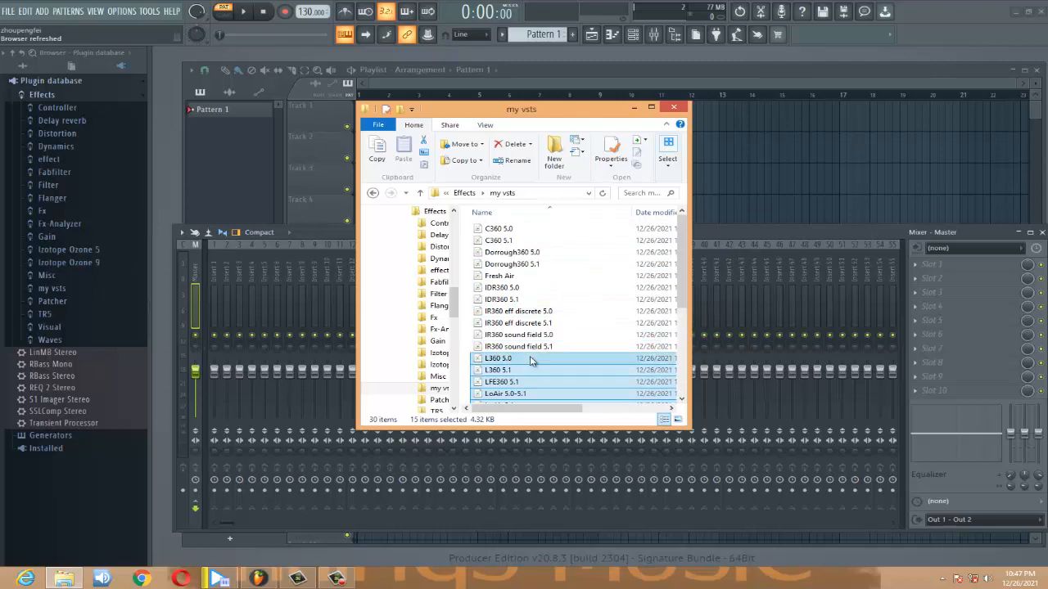
{"action": "left_click", "coordinate": [534, 347], "text": "ctrl"}
{"action": "left_click", "coordinate": [537, 334], "text": "ctrl"}
{"action": "left_click", "coordinate": [541, 323], "text": "ctrl"}
{"action": "left_click", "coordinate": [545, 311], "text": "ctrl"}
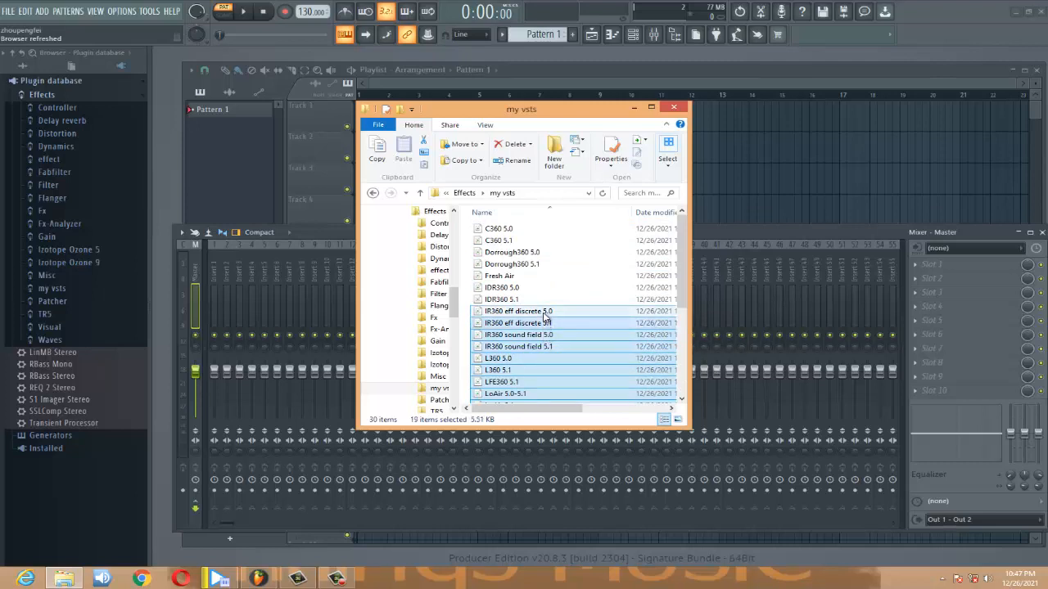
{"action": "left_click", "coordinate": [528, 300], "text": "ctrl"}
{"action": "left_click", "coordinate": [531, 288], "text": "ctrl"}
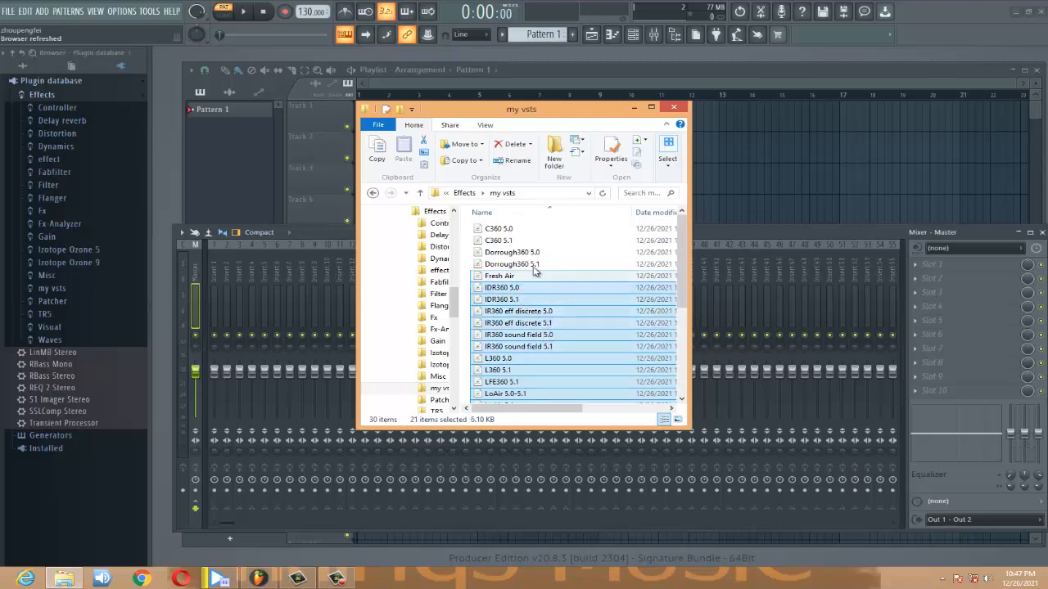
{"action": "left_click", "coordinate": [533, 264], "text": "ctrl"}
{"action": "left_click", "coordinate": [535, 253], "text": "ctrl"}
{"action": "left_click", "coordinate": [505, 241], "text": "ctrl"}
{"action": "left_click", "coordinate": [506, 230], "text": "ctrl"}
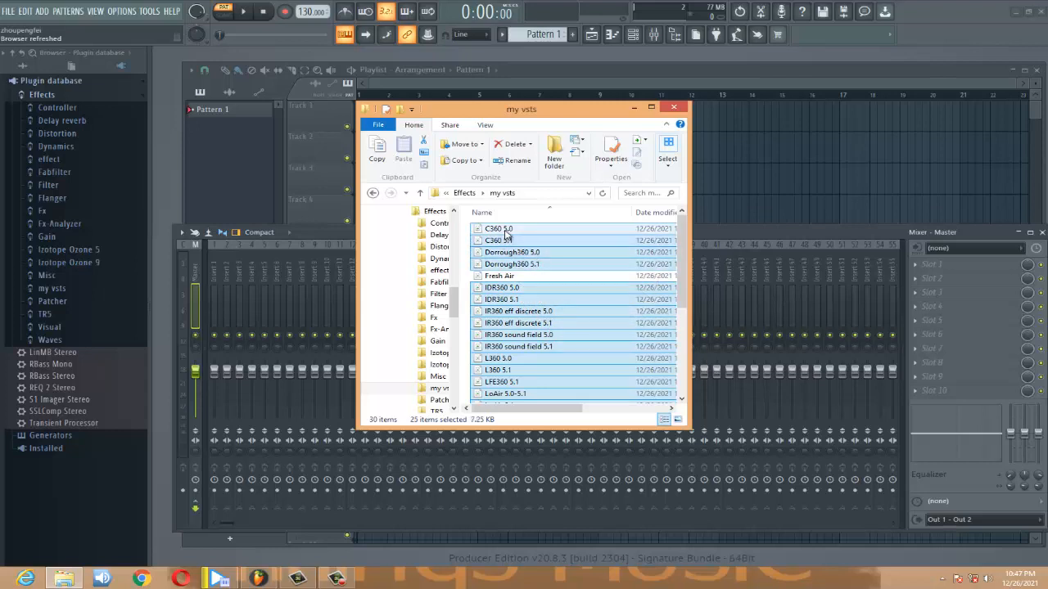
{"action": "left_click", "coordinate": [513, 230], "text": "ctrl"}
{"action": "key", "text": "ctrl+c"}
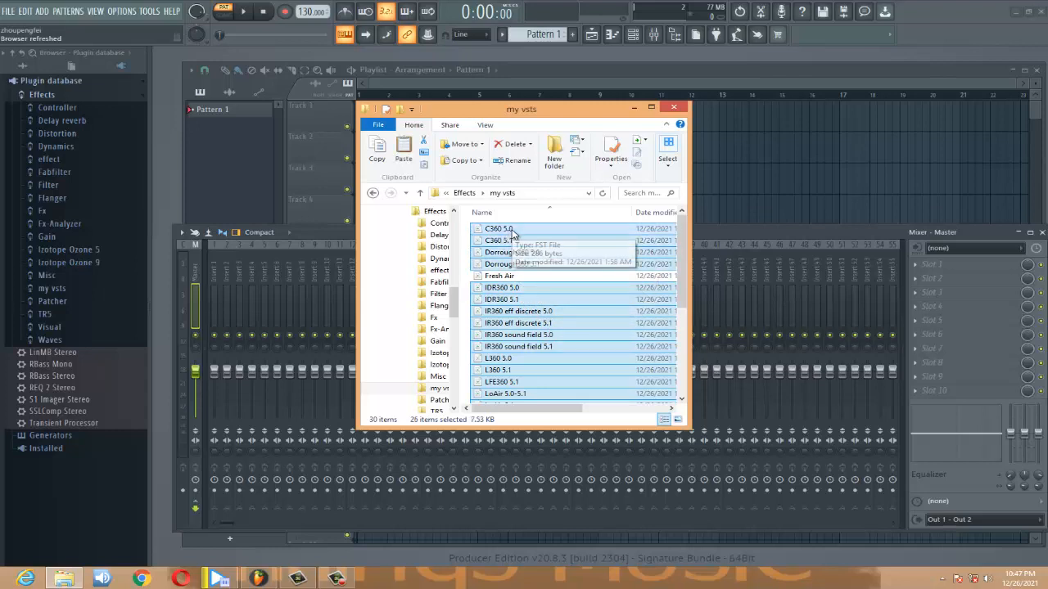
Paste the cut plugin files into the "Waves 5.0 and 5.1" subfolder of Waves and return to the Effects folder
{"action": "left_click", "coordinate": [373, 193]}
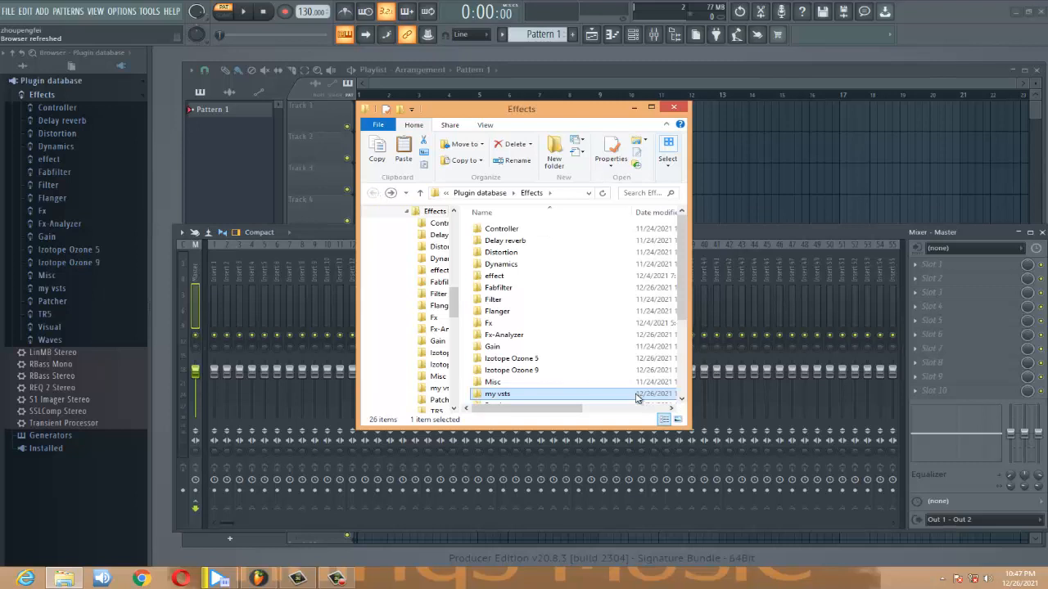
{"action": "left_click", "coordinate": [556, 360]}
{"action": "scroll", "coordinate": [556, 363], "scroll_direction": "down", "scroll_amount": 3}
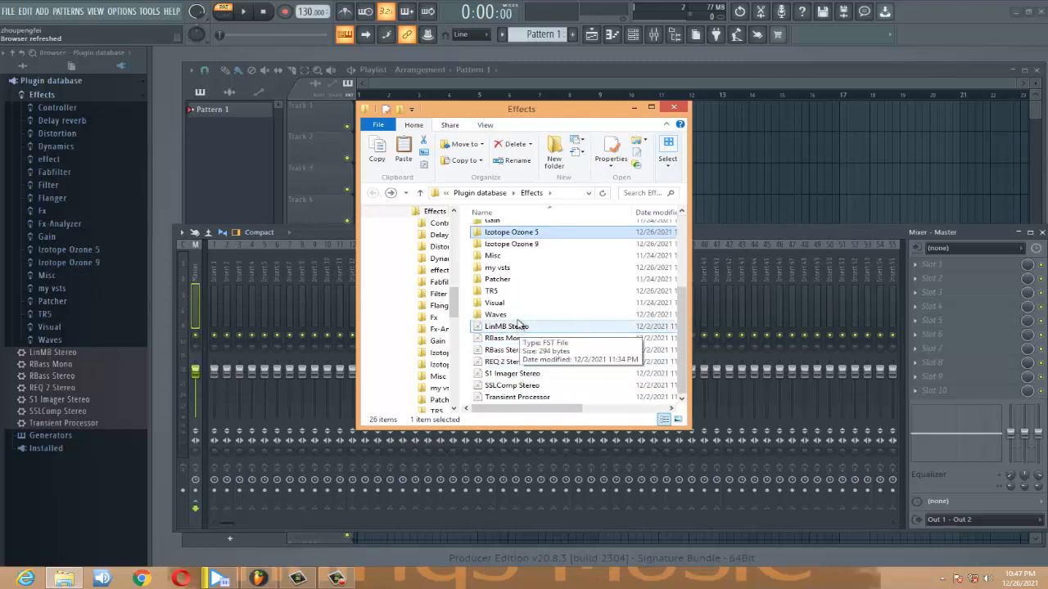
{"action": "double_click", "coordinate": [507, 314]}
{"action": "double_click", "coordinate": [516, 253]}
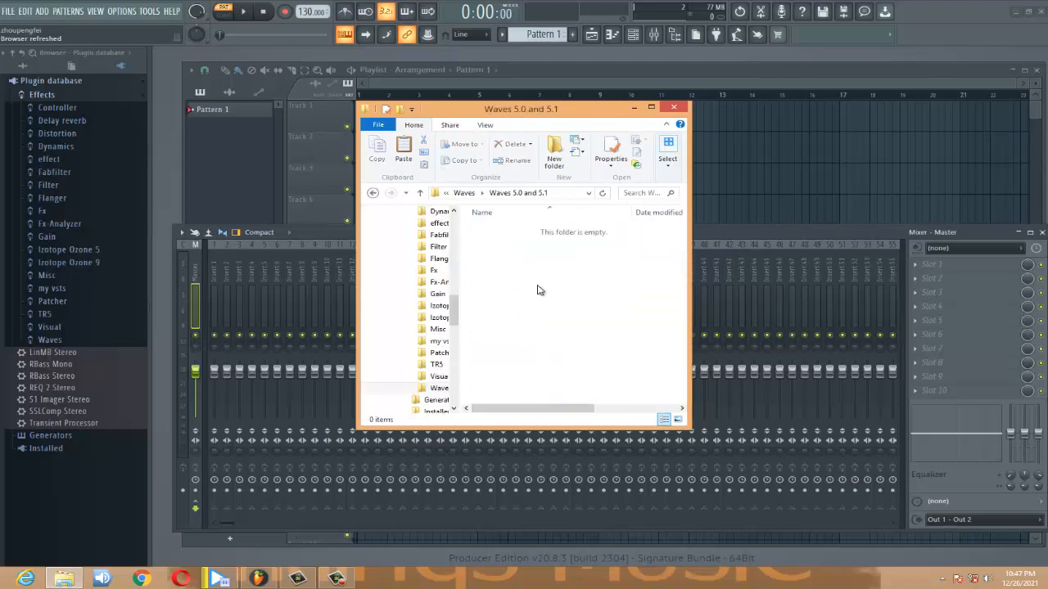
{"action": "key", "text": "ctrl+v"}
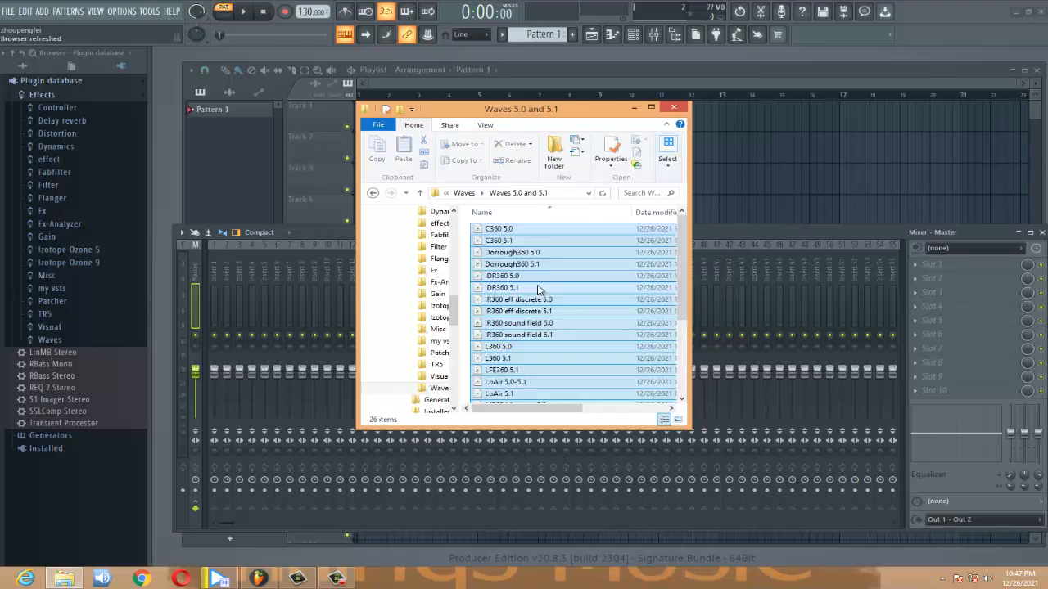
{"action": "left_click", "coordinate": [372, 193]}
{"action": "left_click", "coordinate": [372, 193]}
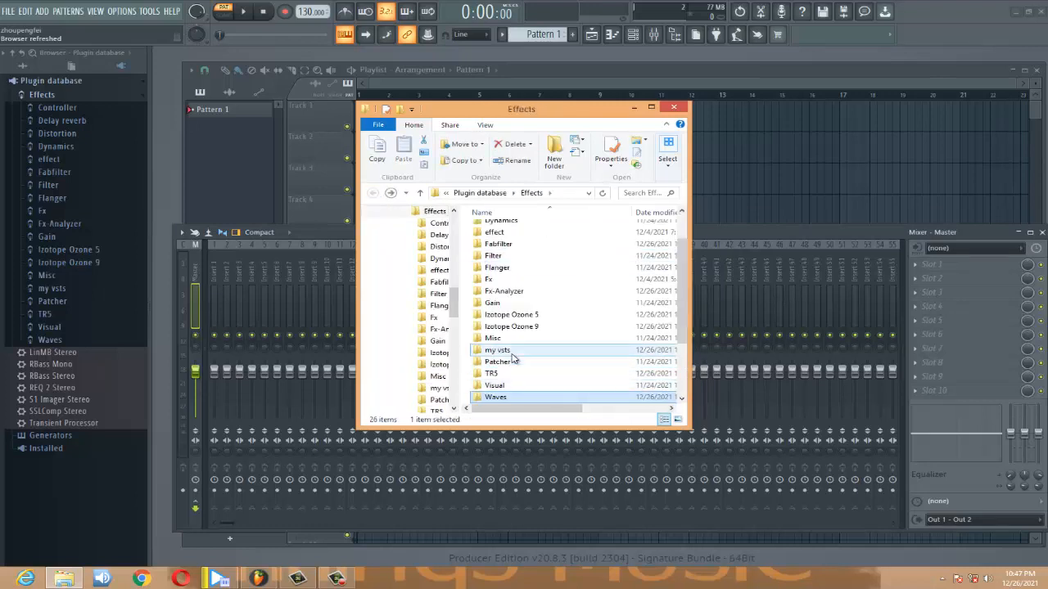
Check the plugin files remaining in "my vsts" and delete the "my vsts" folder from Effects
{"action": "double_click", "coordinate": [512, 351]}
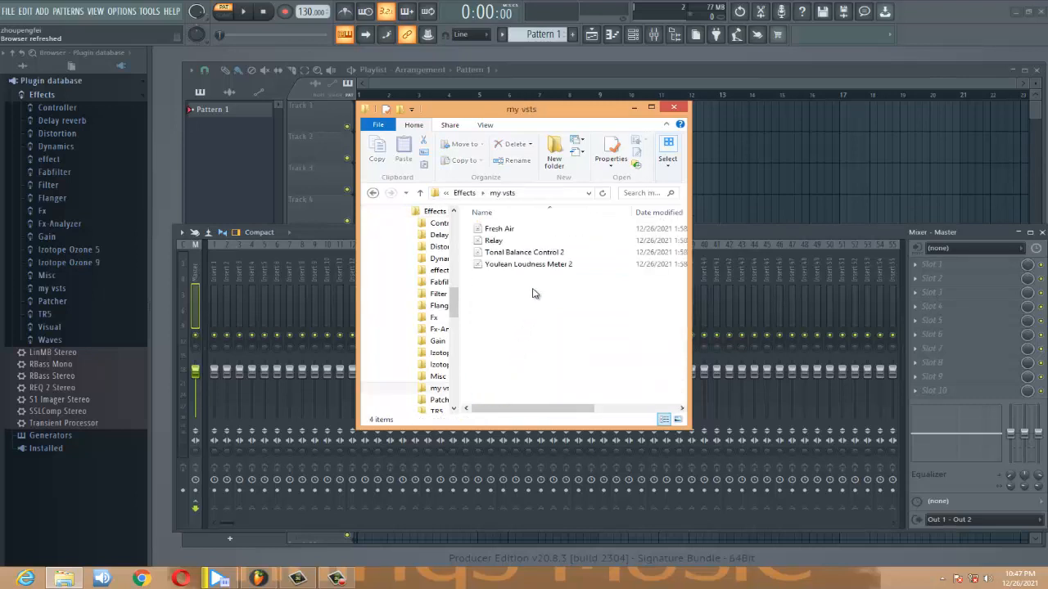
{"action": "left_click_drag", "start_coordinate": [576, 301], "coordinate": [491, 226]}
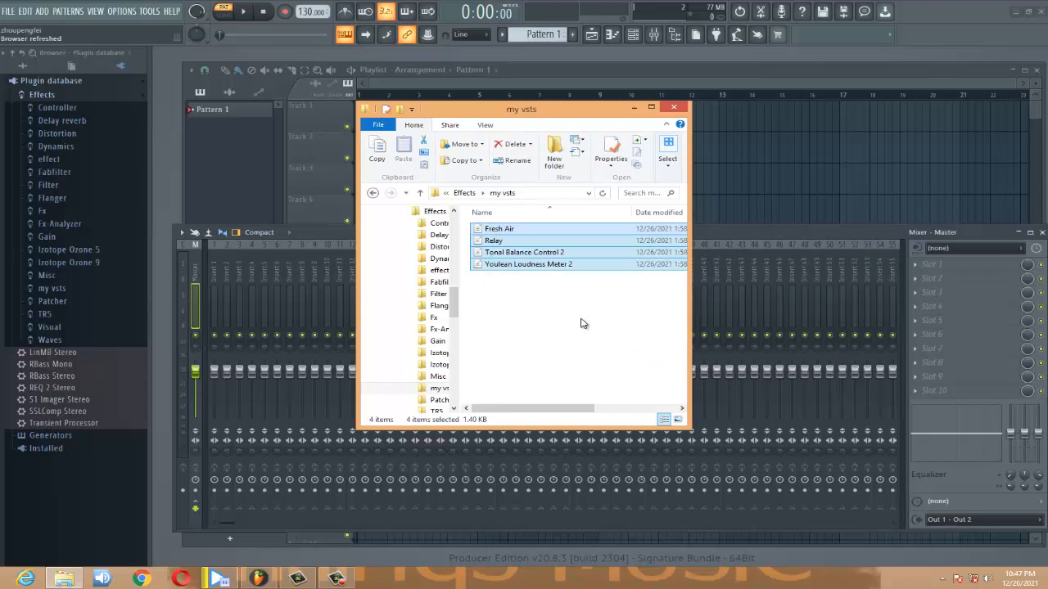
{"action": "left_click", "coordinate": [373, 192]}
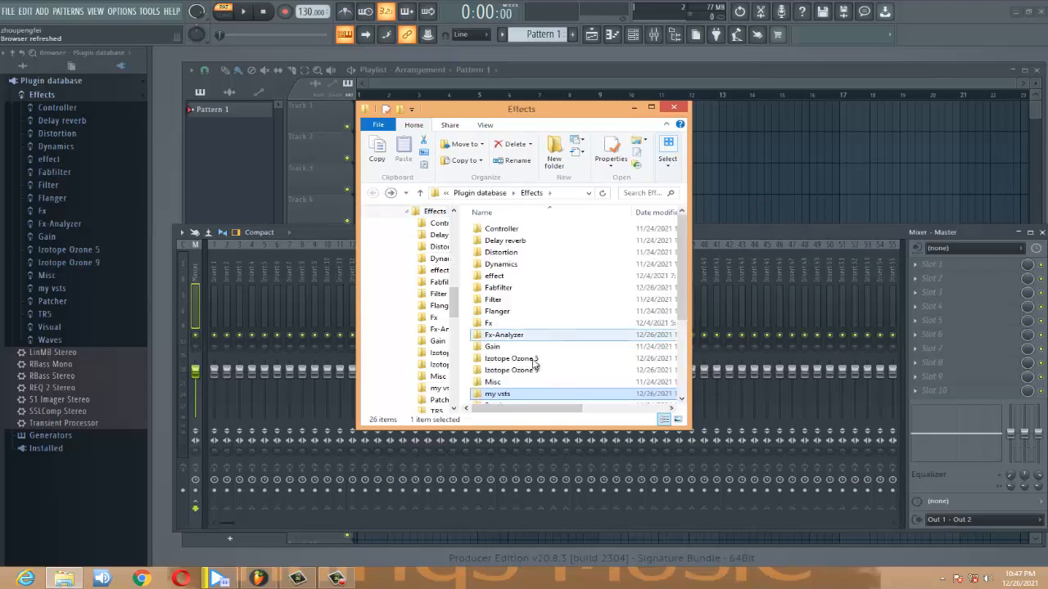
{"action": "right_click", "coordinate": [598, 394]}
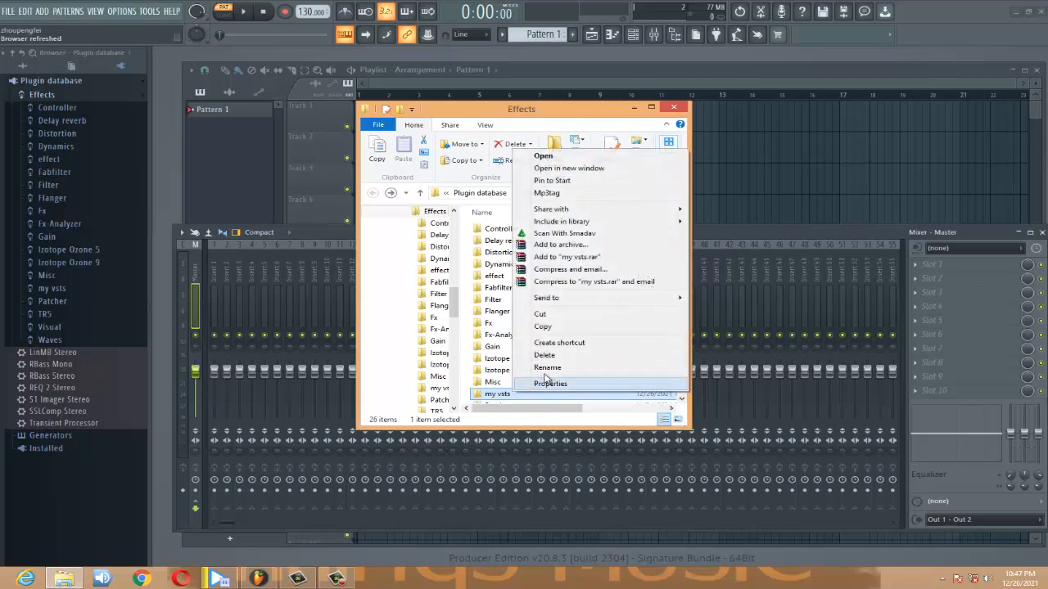
{"action": "left_click", "coordinate": [627, 423]}
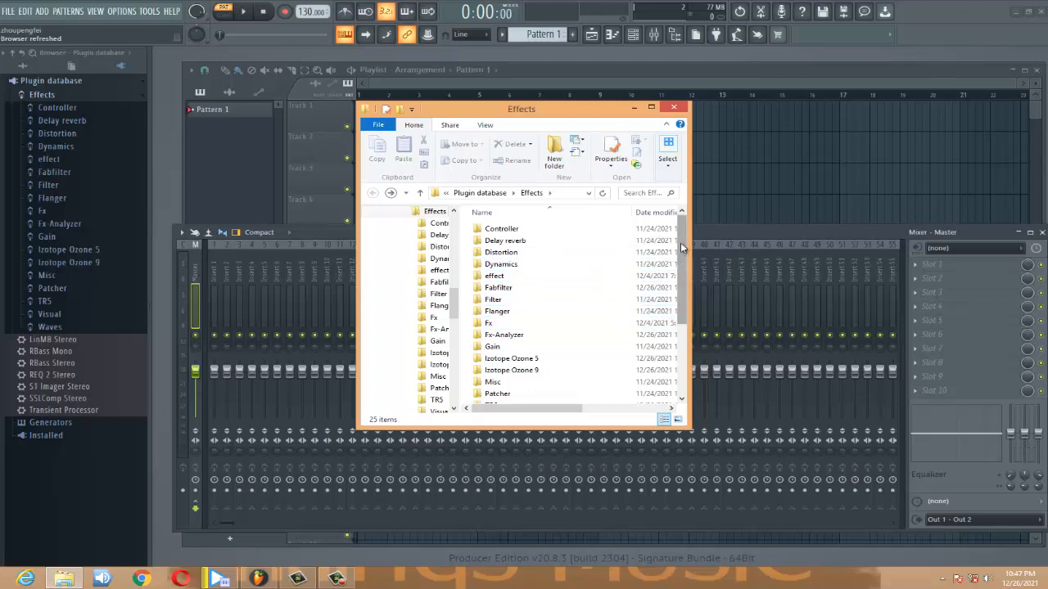
Look through the category folders in Effects and close the File Explorer window
{"action": "left_click_drag", "start_coordinate": [681, 244], "coordinate": [680, 254]}
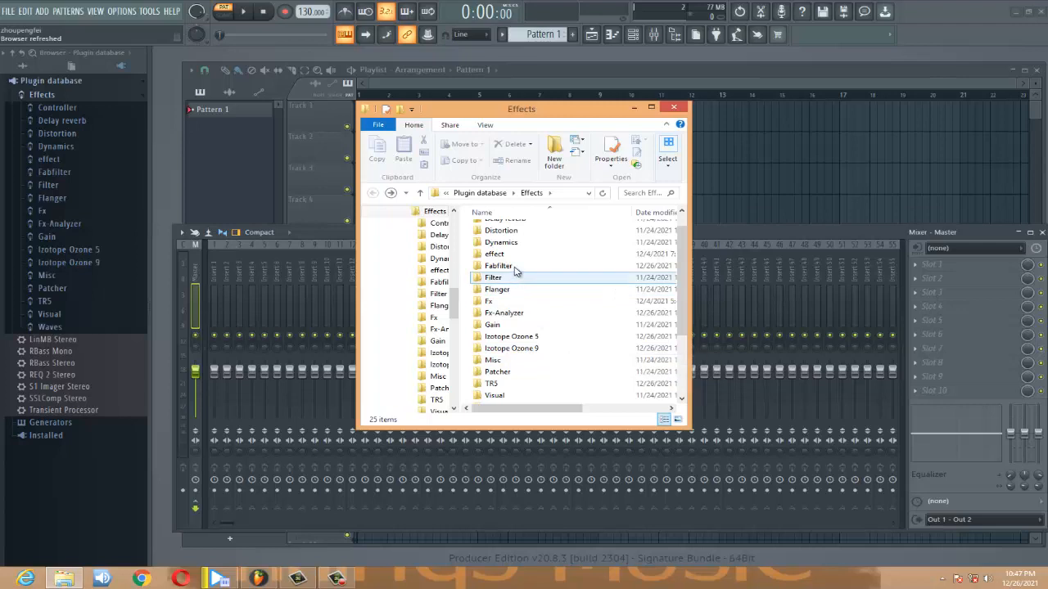
{"action": "scroll", "coordinate": [679, 291], "scroll_direction": "down", "scroll_amount": 3}
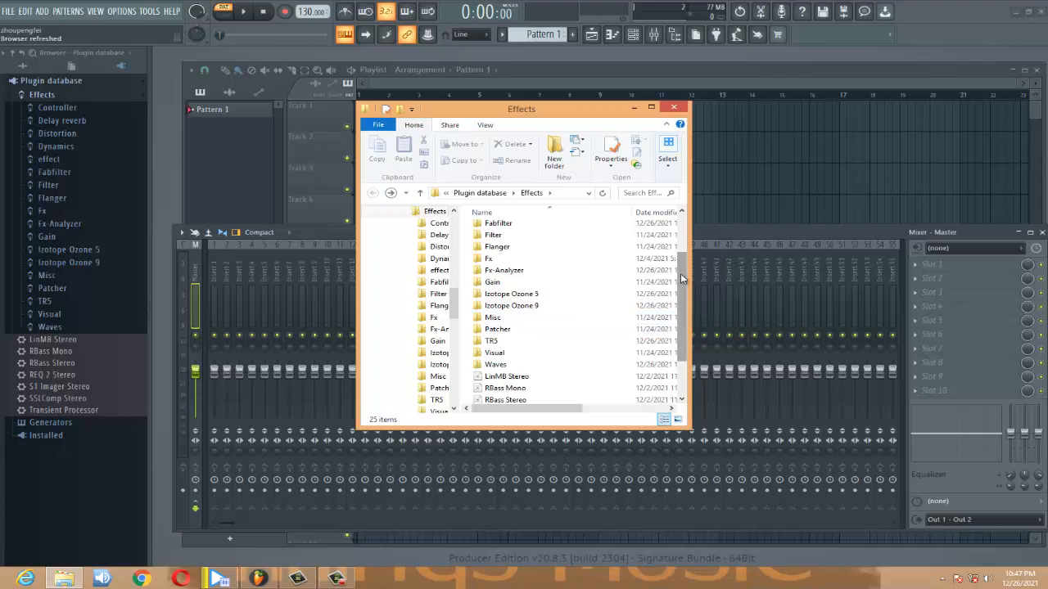
{"action": "left_click_drag", "start_coordinate": [678, 275], "coordinate": [694, 225]}
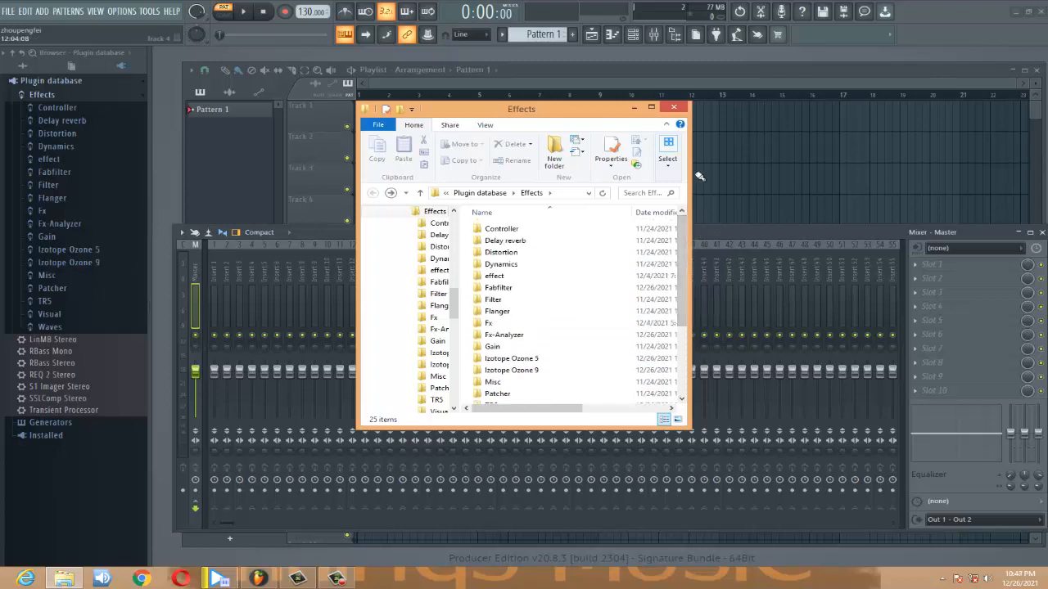
{"action": "left_click", "coordinate": [674, 108]}
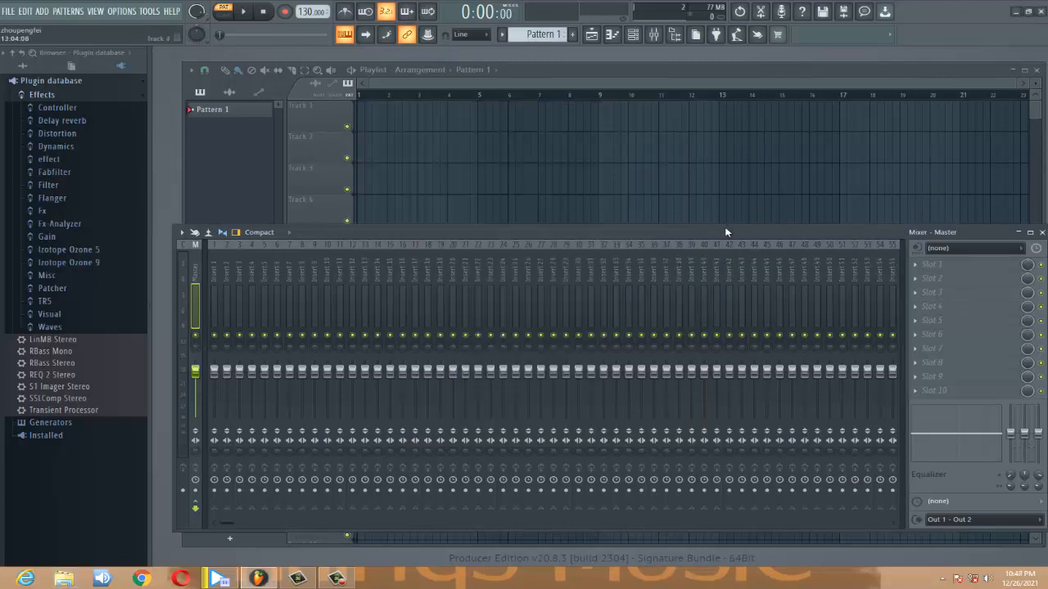
Switch the mixer's effect plugin list to the Tree view and reopen the list on Slot 3 of the Master track
{"action": "left_click", "coordinate": [947, 282]}
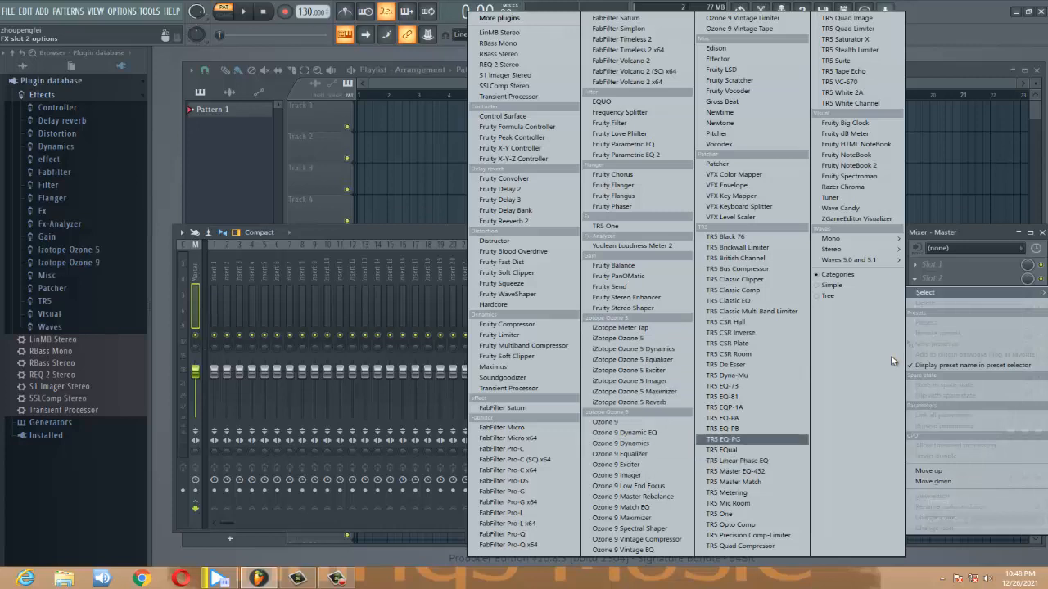
{"action": "left_click", "coordinate": [829, 298]}
{"action": "left_click", "coordinate": [944, 293]}
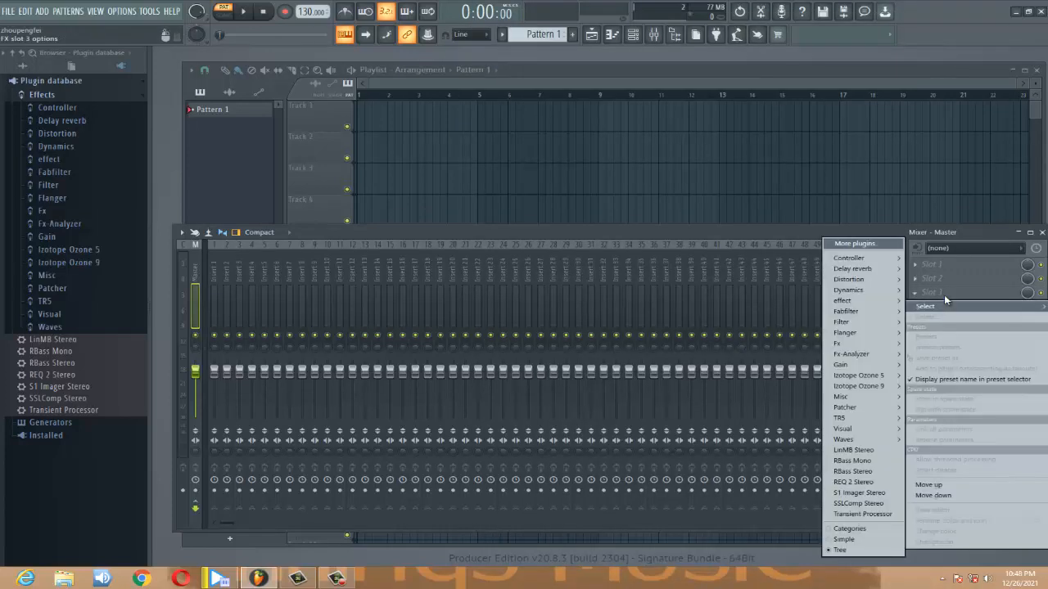
Examine the Fabfilter, Izotope Ozone 9, TR5 and Waves categories in the plugin list, including the Mono and Stereo groups of Waves
{"action": "mouse_move", "coordinate": [861, 313]}
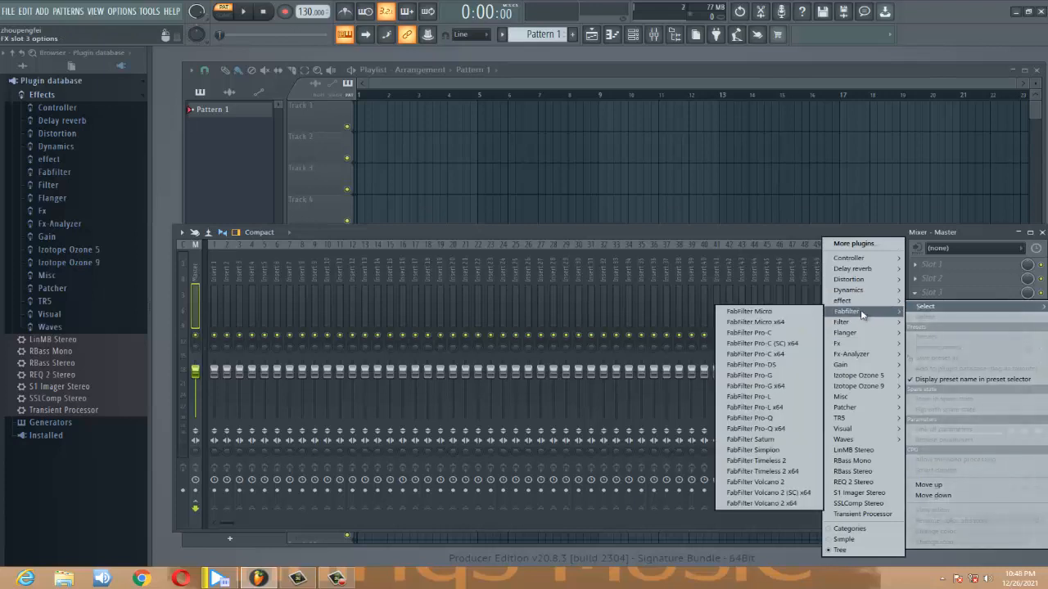
{"action": "mouse_move", "coordinate": [860, 386]}
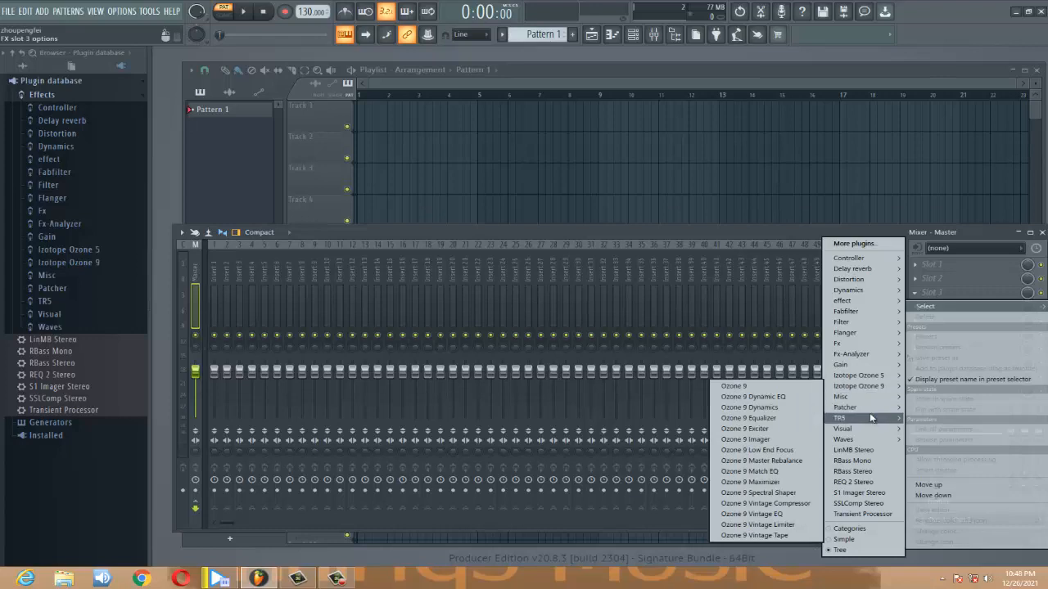
{"action": "mouse_move", "coordinate": [870, 418]}
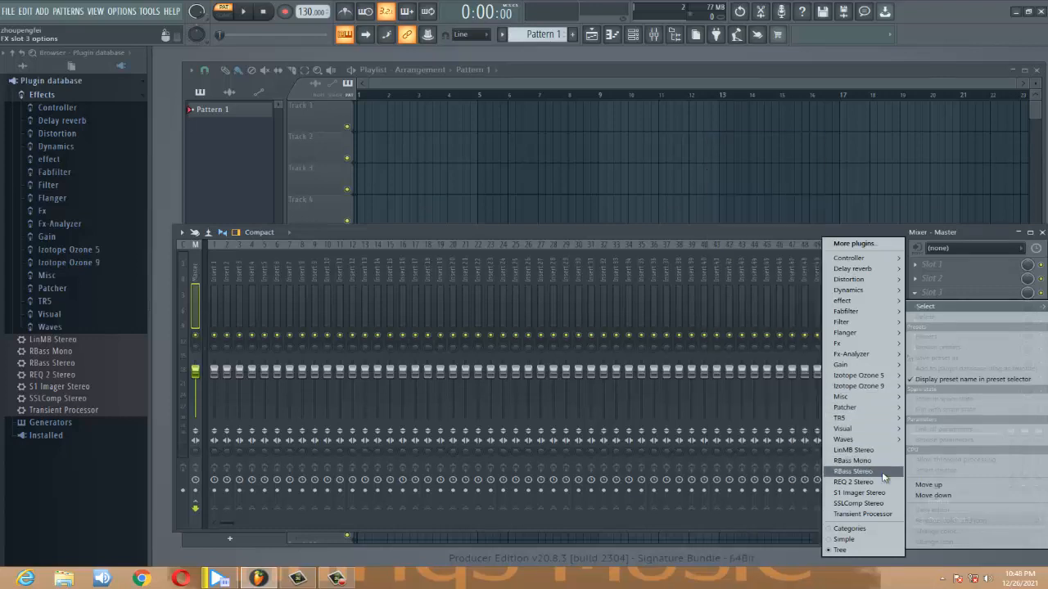
{"action": "mouse_move", "coordinate": [869, 439]}
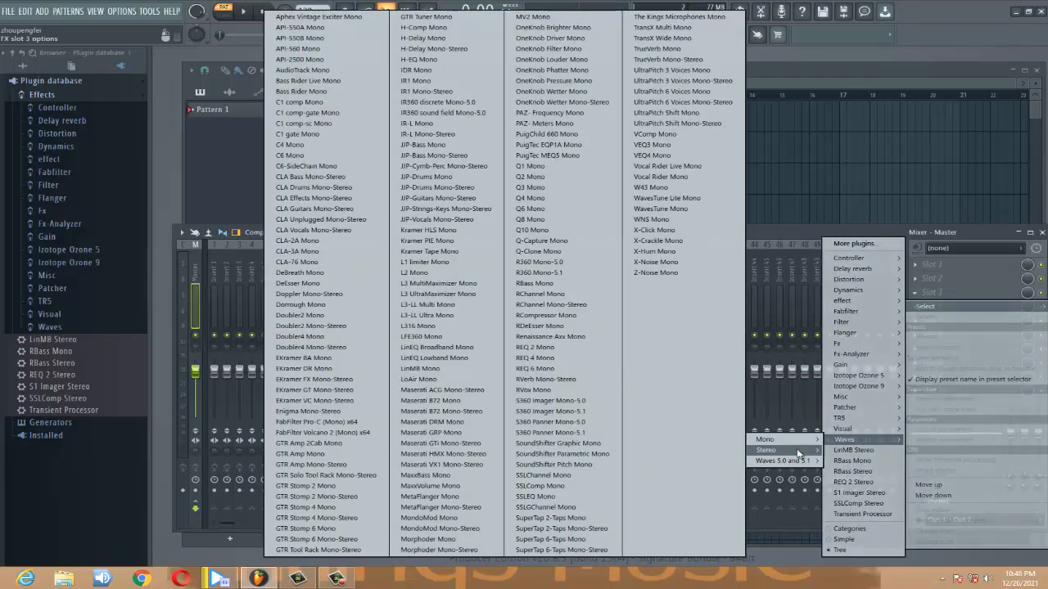
{"action": "mouse_move", "coordinate": [798, 463]}
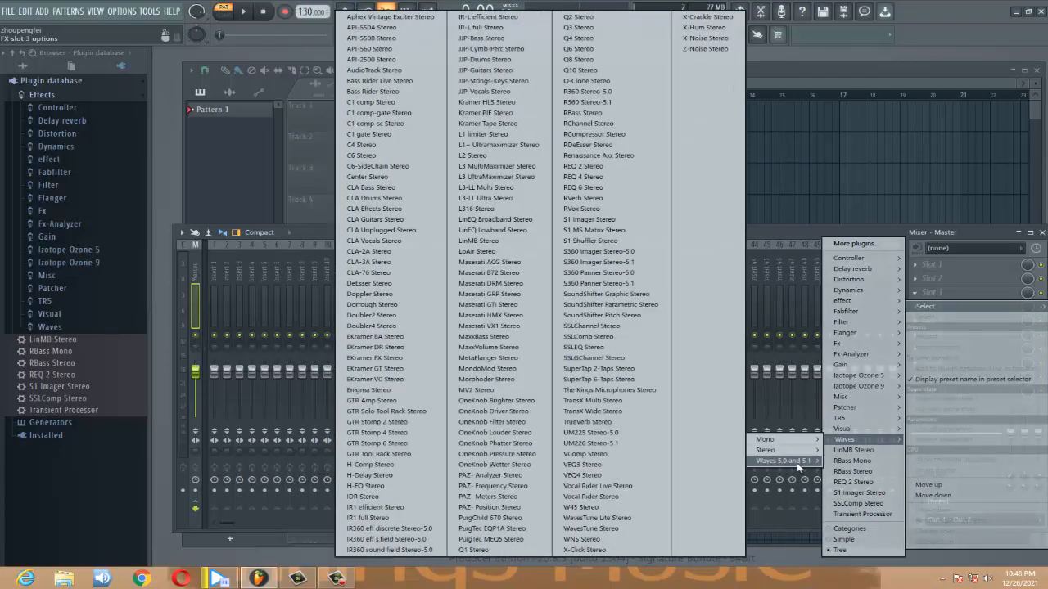
{"action": "mouse_move", "coordinate": [800, 442]}
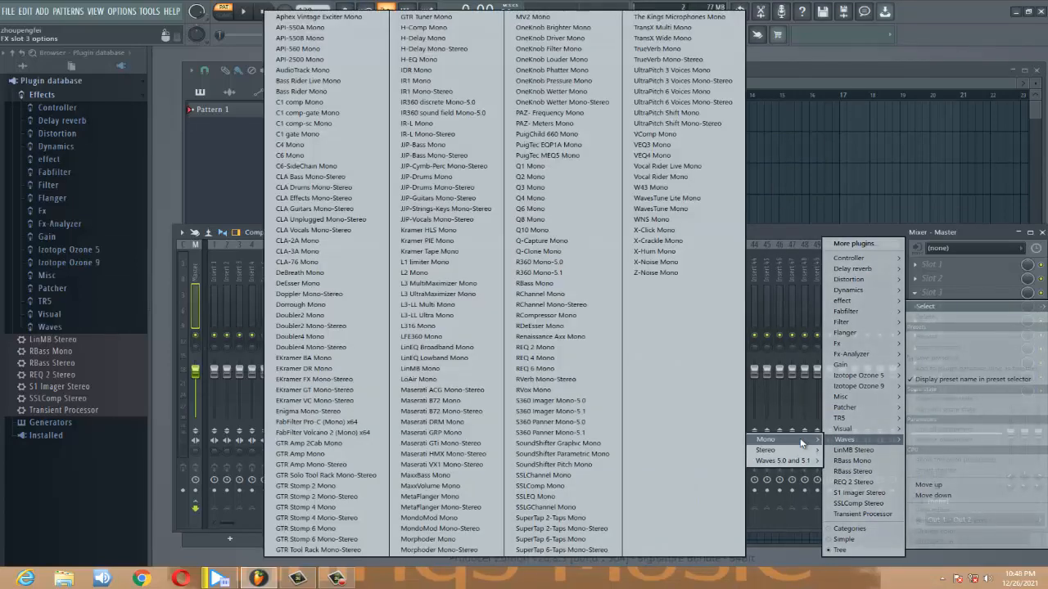